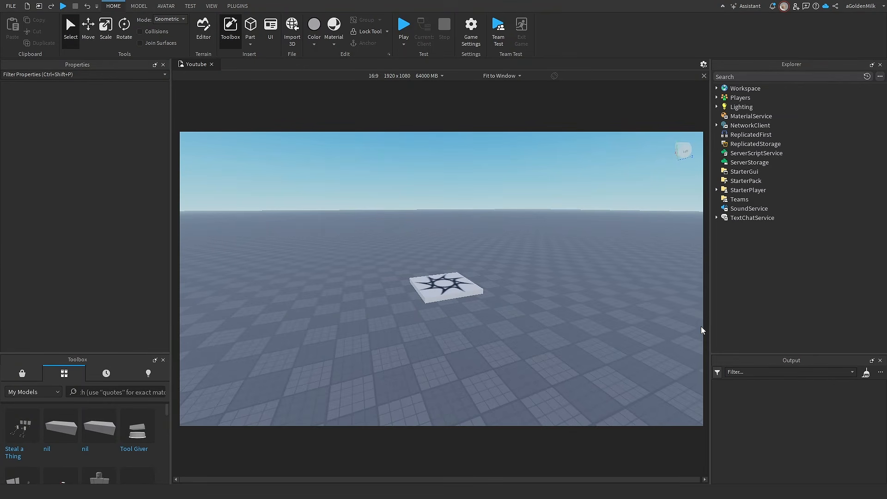
Step: Insert the saved Steal a Thing model into the place and accept its included scripts
{"action": "mouse_move", "coordinate": [8, 428]}
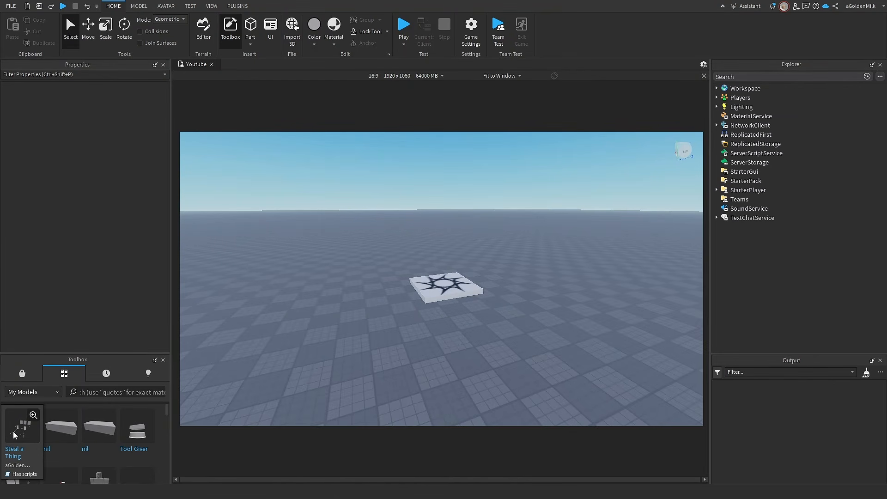
{"action": "left_click", "coordinate": [16, 432]}
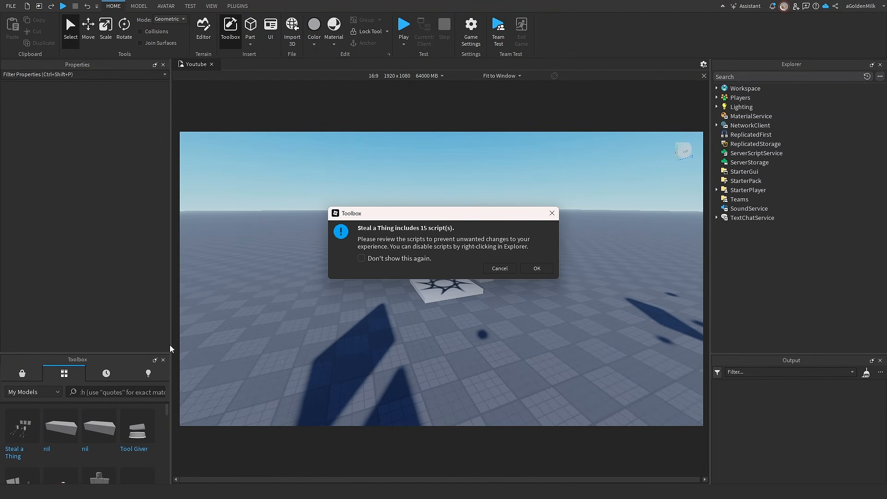
{"action": "left_click", "coordinate": [538, 272]}
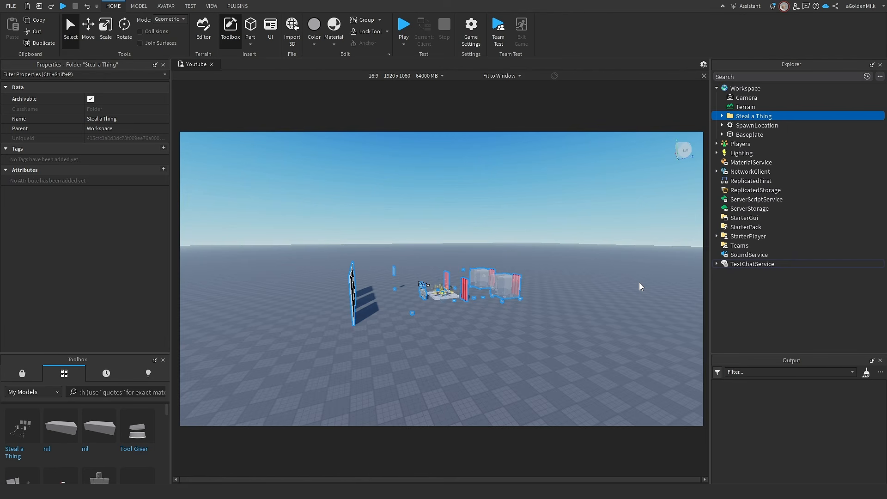
Step: Move the "1. Ungroup in Workspace" model out of the Steal a Thing folder into Workspace and ungroup it
{"action": "left_click", "coordinate": [722, 116]}
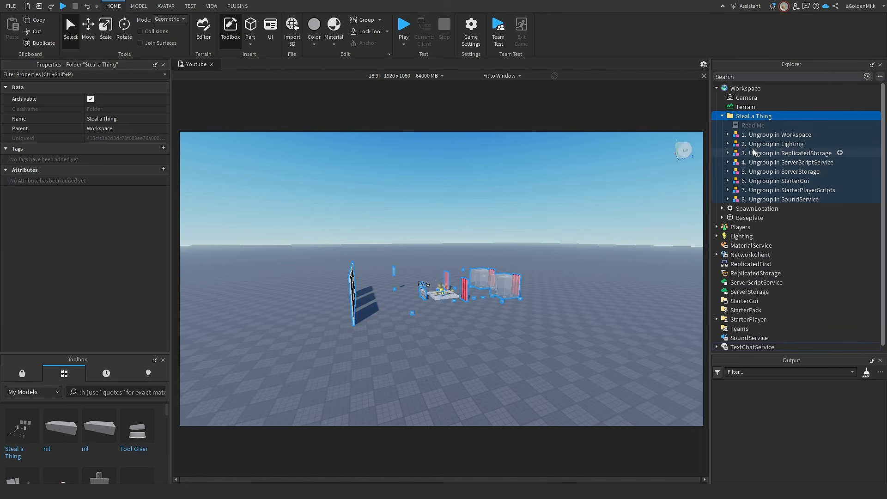
{"action": "left_click_drag", "start_coordinate": [772, 135], "coordinate": [777, 90]}
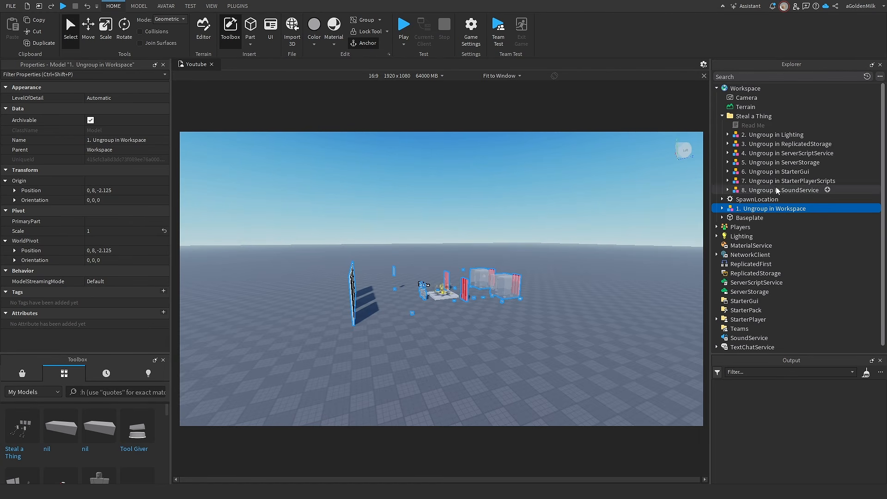
{"action": "right_click", "coordinate": [769, 211]}
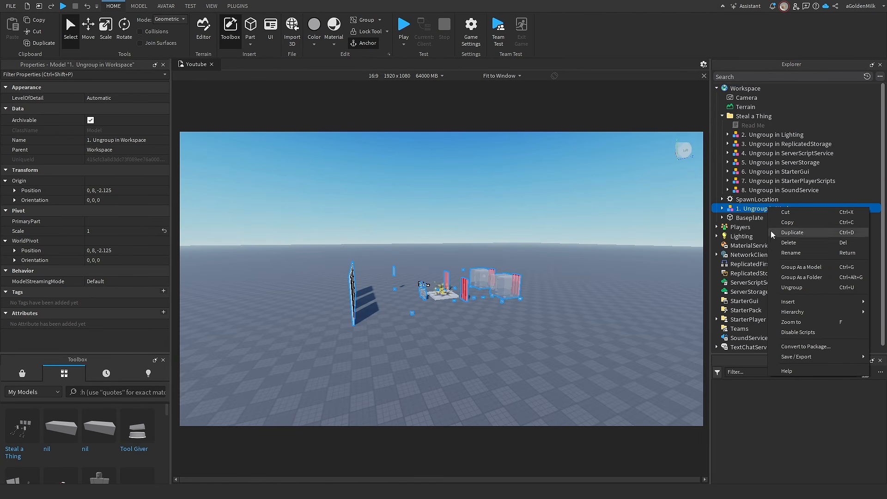
{"action": "left_click", "coordinate": [747, 201]}
{"action": "left_click", "coordinate": [749, 208]}
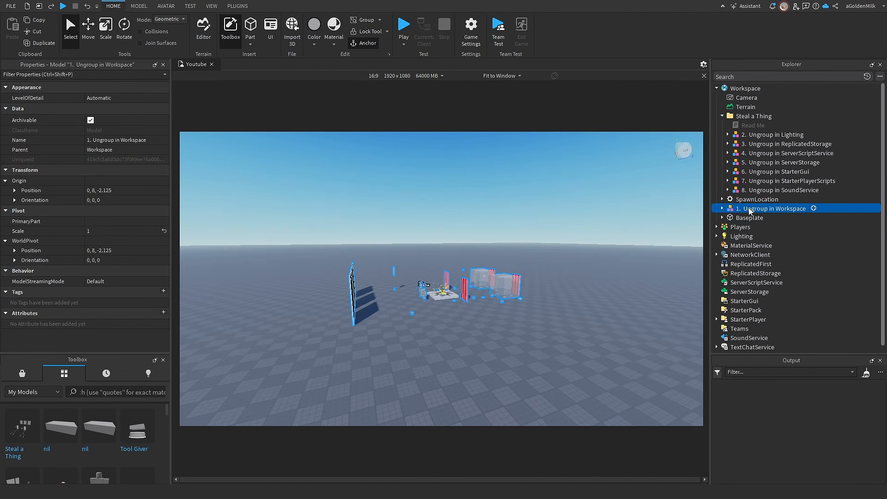
{"action": "key", "text": "ctrl+u"}
Step: Move the Lighting, ReplicatedStorage, ServerScriptService, ServerStorage, StarterGui and StarterPlayerScripts models into their matching services and ungroup each one
{"action": "left_click_drag", "start_coordinate": [772, 162], "coordinate": [741, 239]}
{"action": "scroll", "coordinate": [820, 200], "scroll_direction": "down", "scroll_amount": 1}
{"action": "key", "text": "ctrl+u"}
{"action": "key", "text": "ctrl+u"}
{"action": "left_click_drag", "start_coordinate": [782, 163], "coordinate": [765, 253]}
{"action": "key", "text": "ctrl+u"}
{"action": "left_click_drag", "start_coordinate": [781, 146], "coordinate": [765, 256]}
{"action": "key", "text": "ctrl+u"}
{"action": "key", "text": "ctrl+u"}
{"action": "left_click_drag", "start_coordinate": [797, 127], "coordinate": [762, 322]}
{"action": "key", "text": "ctrl+u"}
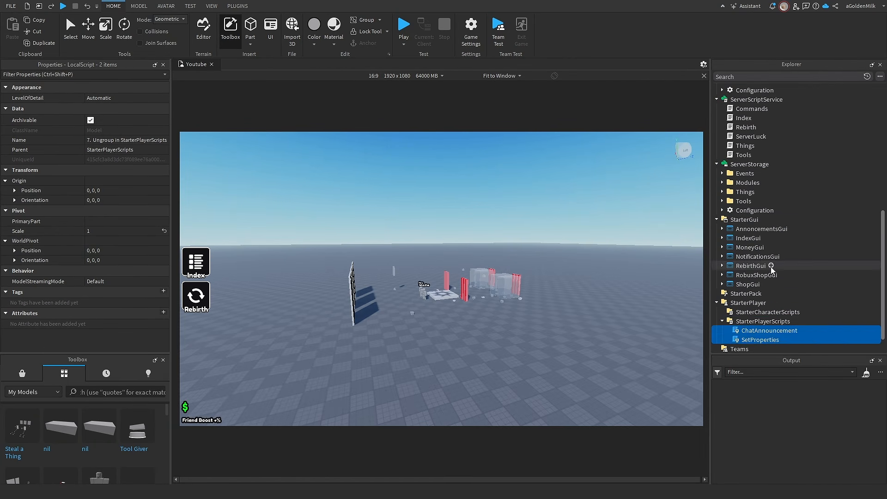
Step: Move the "8. Ungroup in SoundService" model into SoundService and ungroup it
{"action": "scroll", "coordinate": [771, 268], "scroll_direction": "up", "scroll_amount": 10}
{"action": "left_click_drag", "start_coordinate": [745, 116], "coordinate": [763, 332]}
{"action": "key", "text": "ctrl+u"}
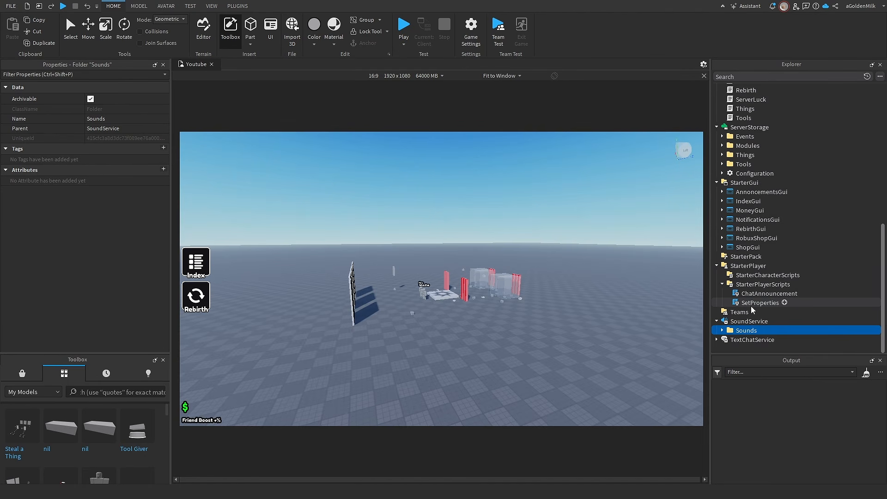
Step: Delete the leftover Steal a Thing folder and the SpawnLocation from Workspace
{"action": "scroll", "coordinate": [753, 309], "scroll_direction": "up", "scroll_amount": 10}
{"action": "left_click", "coordinate": [753, 145]}
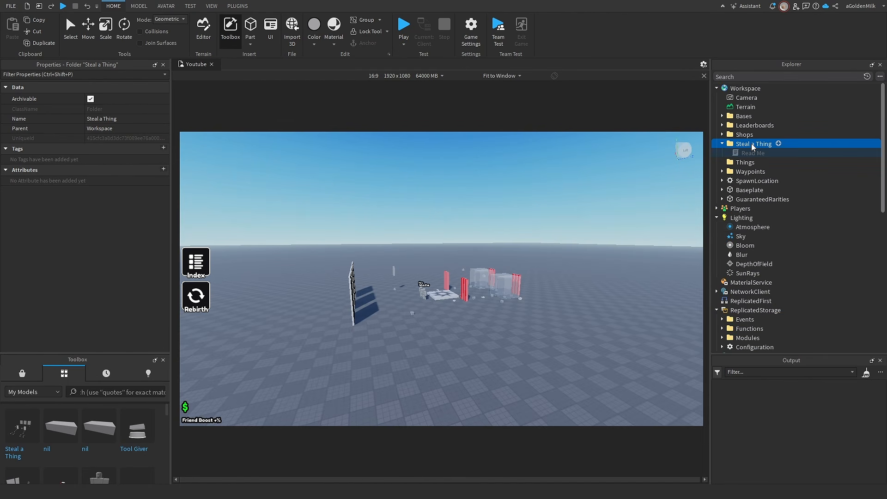
{"action": "key", "text": "Delete"}
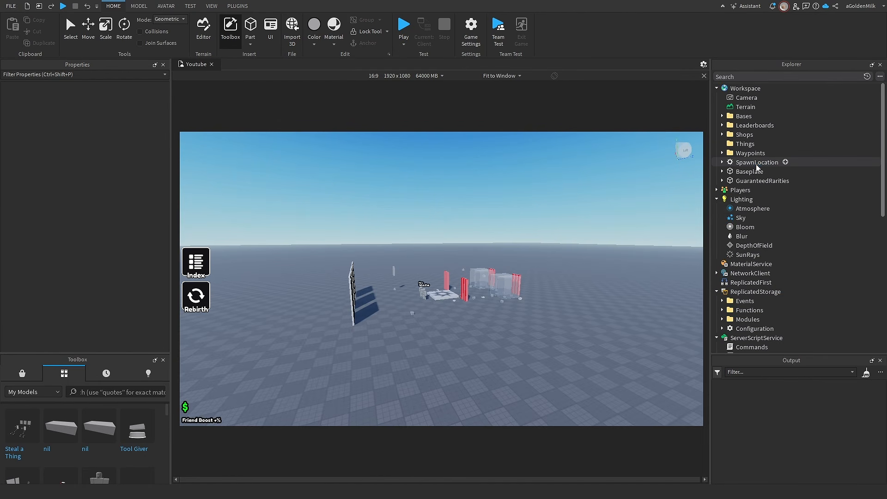
{"action": "left_click", "coordinate": [757, 165]}
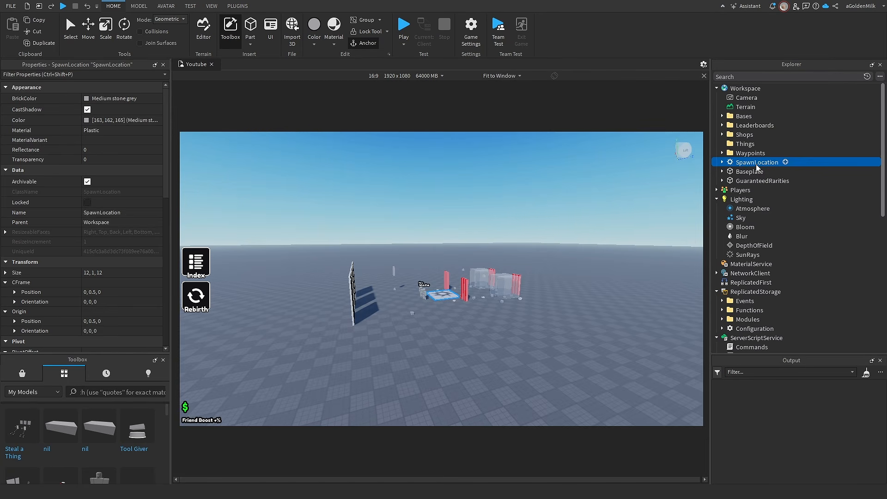
{"action": "key", "text": "Delete"}
Step: Enable HTTP requests and Studio access to API services in the game's security settings and save them
{"action": "left_click", "coordinate": [470, 29]}
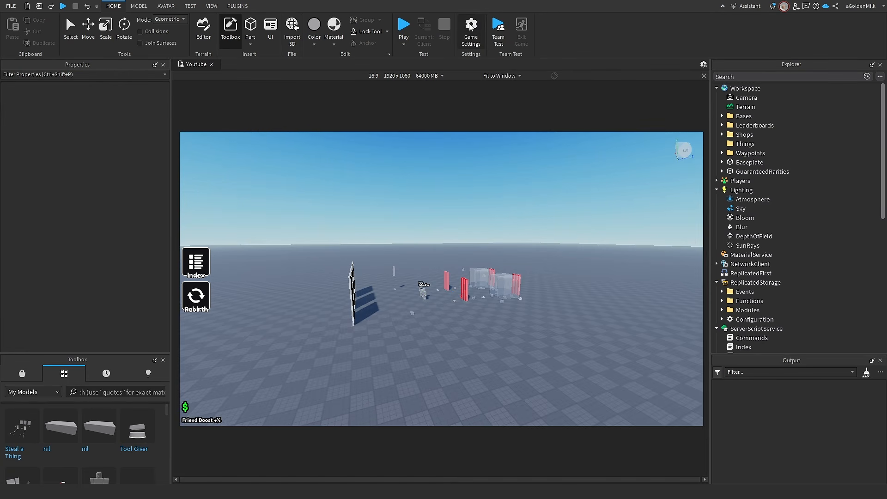
{"action": "left_click", "coordinate": [243, 203]}
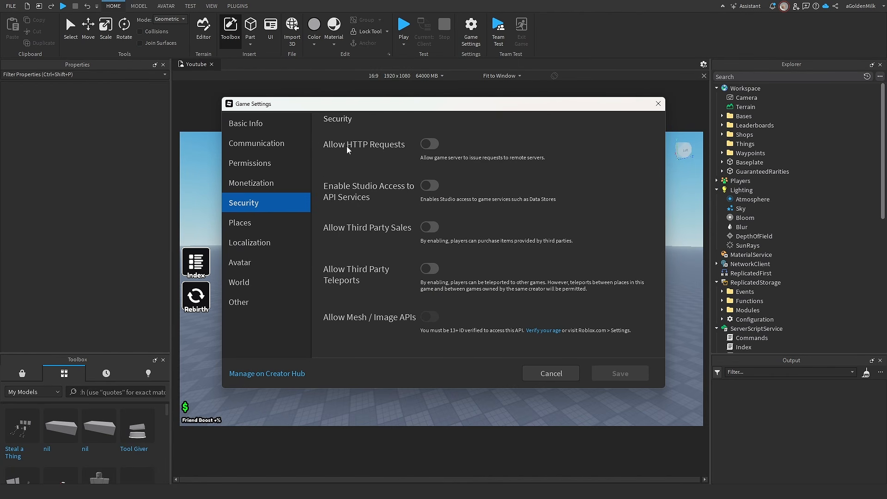
{"action": "left_click", "coordinate": [430, 145]}
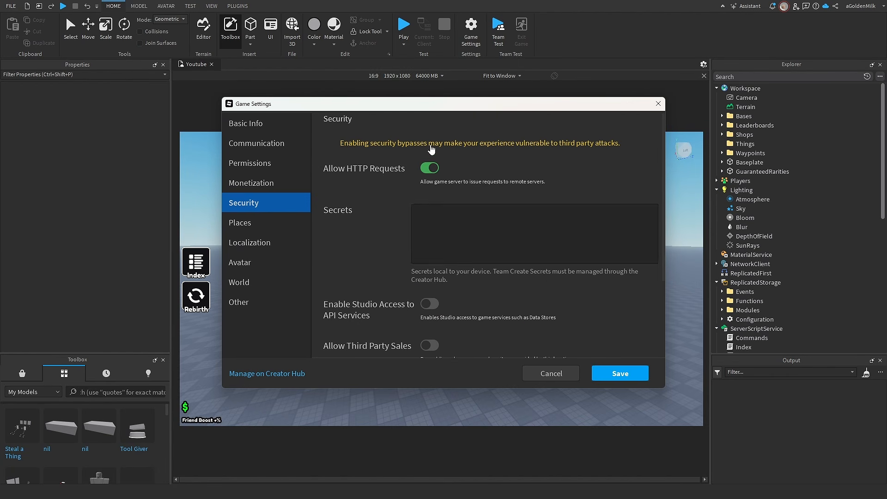
{"action": "scroll", "coordinate": [388, 282], "scroll_direction": "down", "scroll_amount": 2}
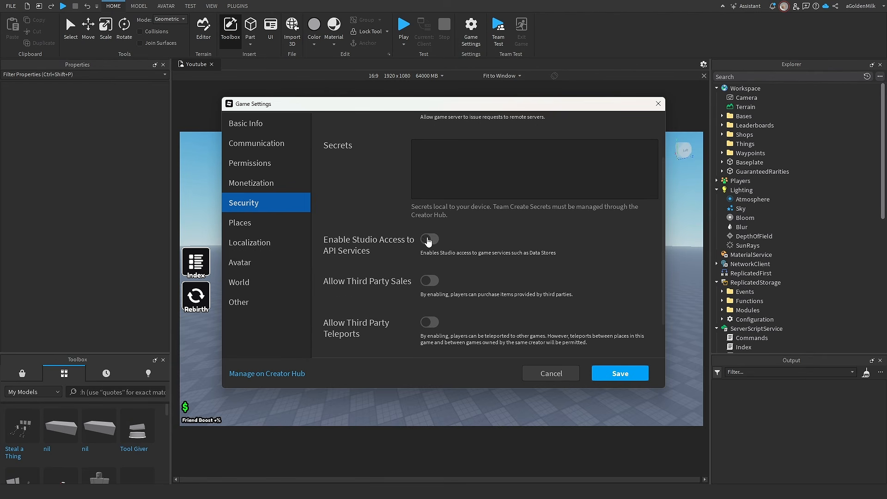
{"action": "left_click", "coordinate": [430, 239]}
{"action": "scroll", "coordinate": [427, 273], "scroll_direction": "up", "scroll_amount": 2}
{"action": "left_click", "coordinate": [615, 378]}
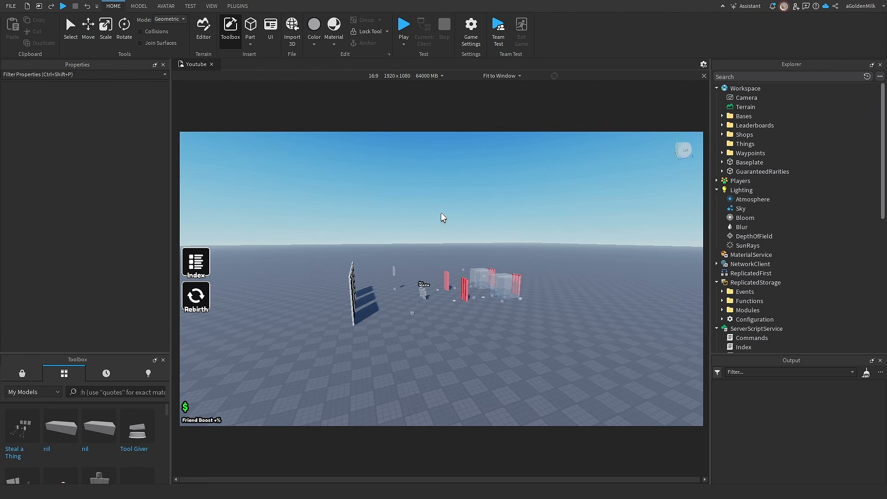
Step: Open the Events module script from the Modules folder of ReplicatedStorage's Configuration
{"action": "scroll", "coordinate": [752, 250], "scroll_direction": "down", "scroll_amount": 1}
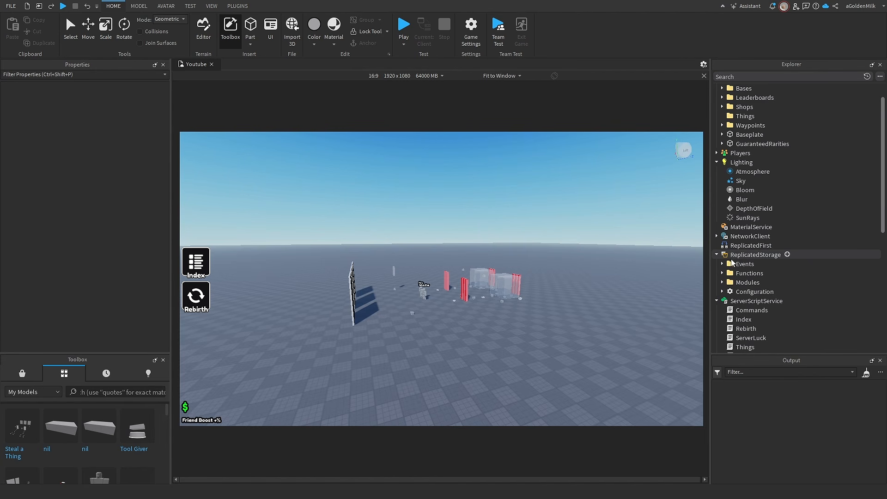
{"action": "left_click", "coordinate": [723, 292]}
{"action": "scroll", "coordinate": [732, 282], "scroll_direction": "down", "scroll_amount": 1}
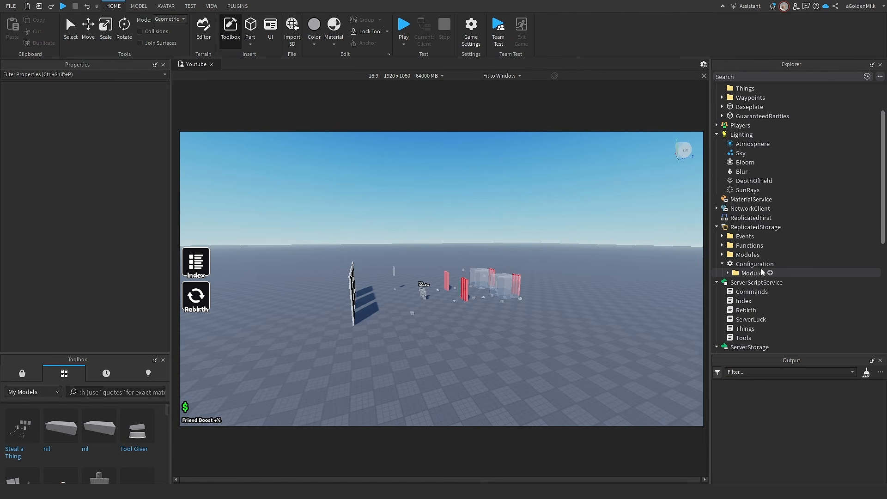
{"action": "left_click", "coordinate": [728, 273]}
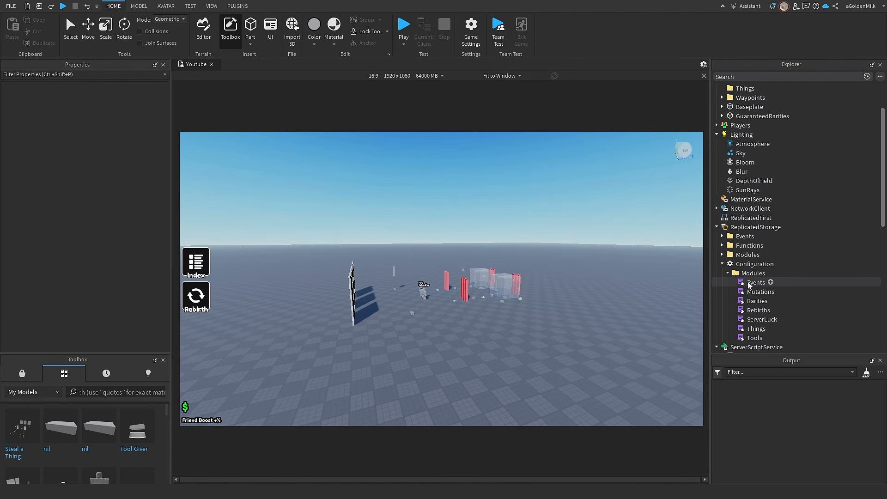
{"action": "double_click", "coordinate": [756, 283]}
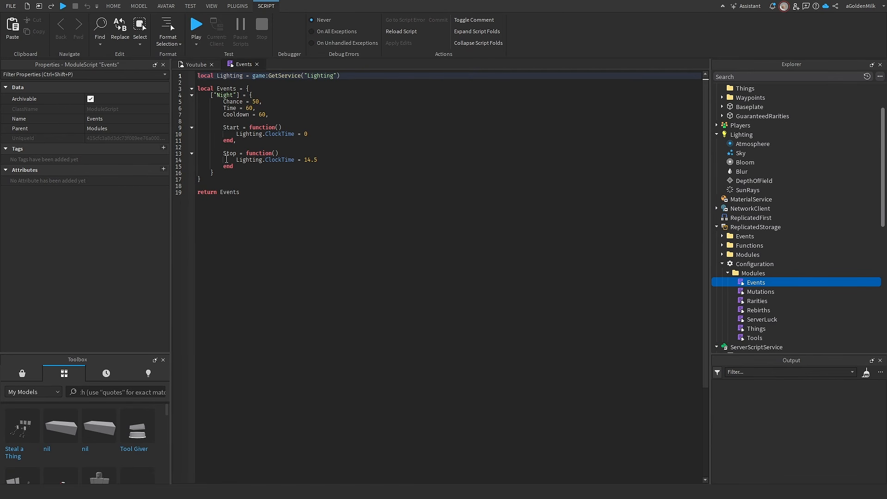
Step: Duplicate the Night entry below itself in the Events table and rename the copy "Event"
{"action": "left_click_drag", "start_coordinate": [212, 173], "coordinate": [212, 98]}
{"action": "key", "text": "ctrl+c"}
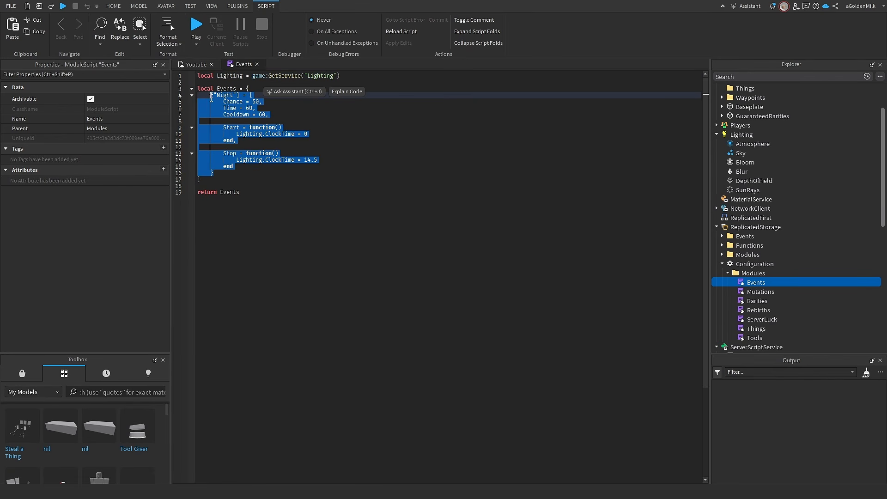
{"action": "left_click", "coordinate": [220, 172]}
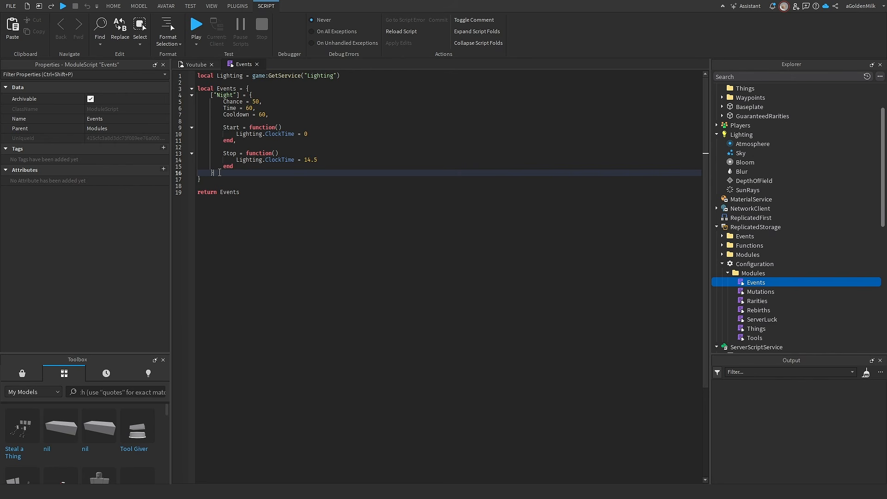
{"action": "key", "text": "Return"}
{"action": "key", "text": "Return"}
{"action": "key", "text": "ctrl+v"}
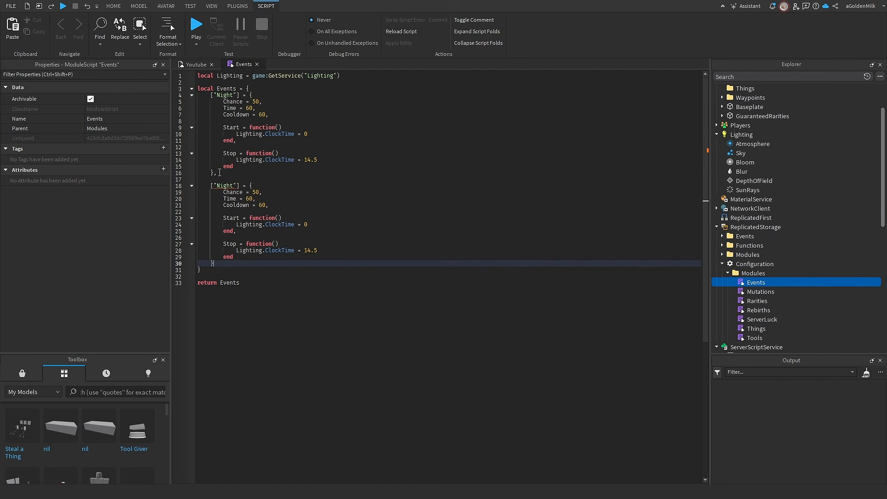
{"action": "double_click", "coordinate": [225, 185]}
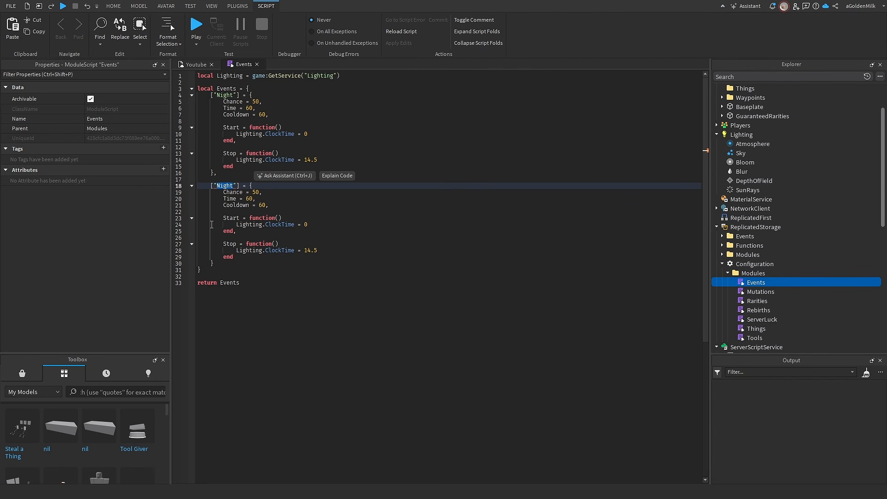
{"action": "type", "text": "Event"}
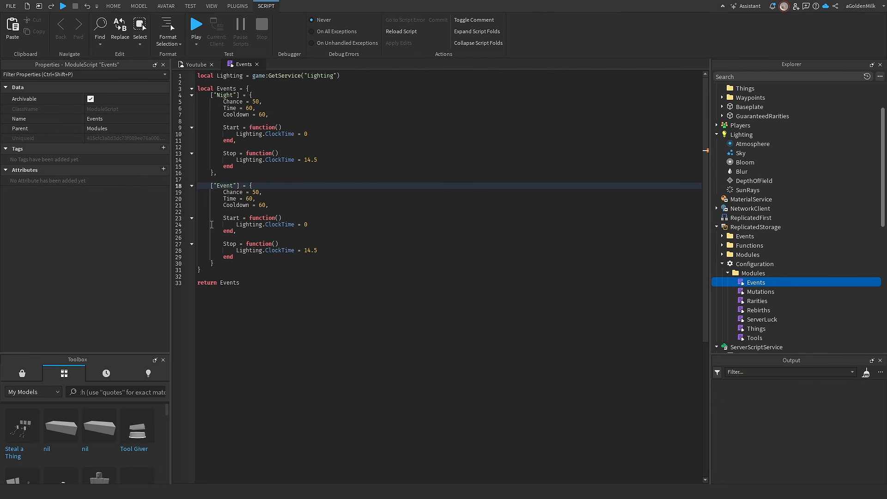
Step: Examine the Chance, Time and Cooldown settings and the Start and Stop functions of the copied "Event" entry
{"action": "double_click", "coordinate": [255, 193]}
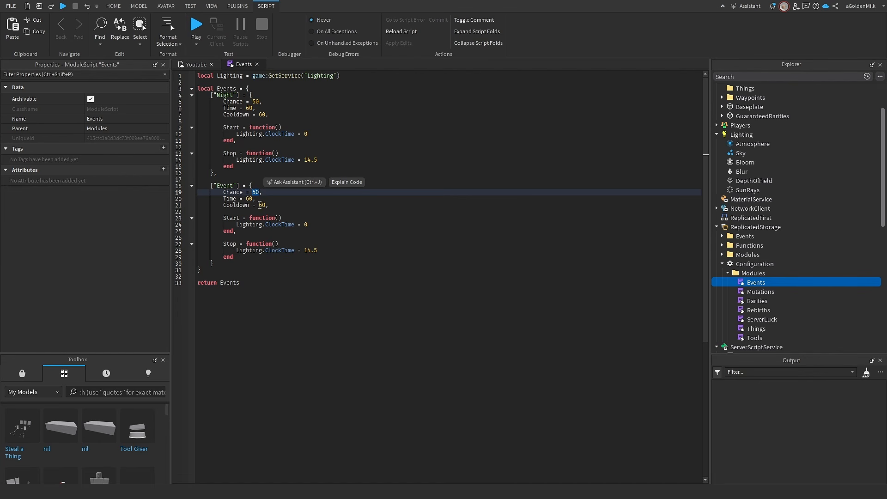
{"action": "double_click", "coordinate": [230, 199]}
{"action": "key", "text": "Up"}
{"action": "double_click", "coordinate": [252, 199]}
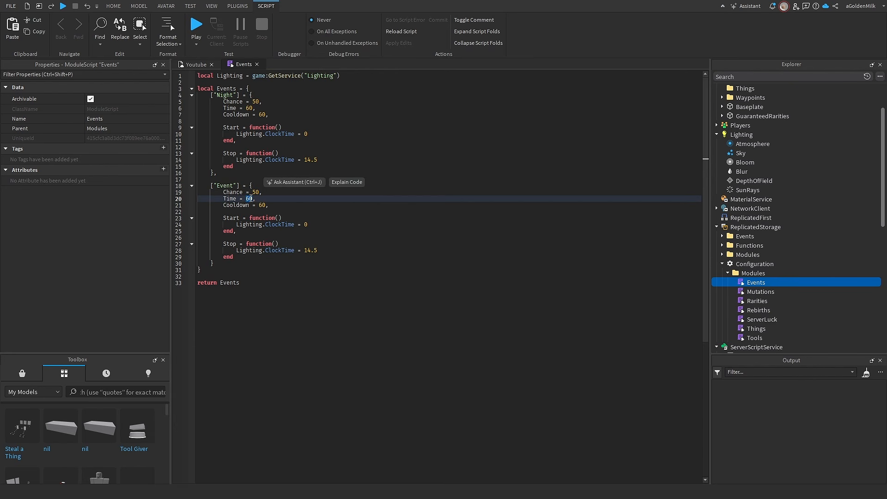
{"action": "left_click", "coordinate": [265, 204]}
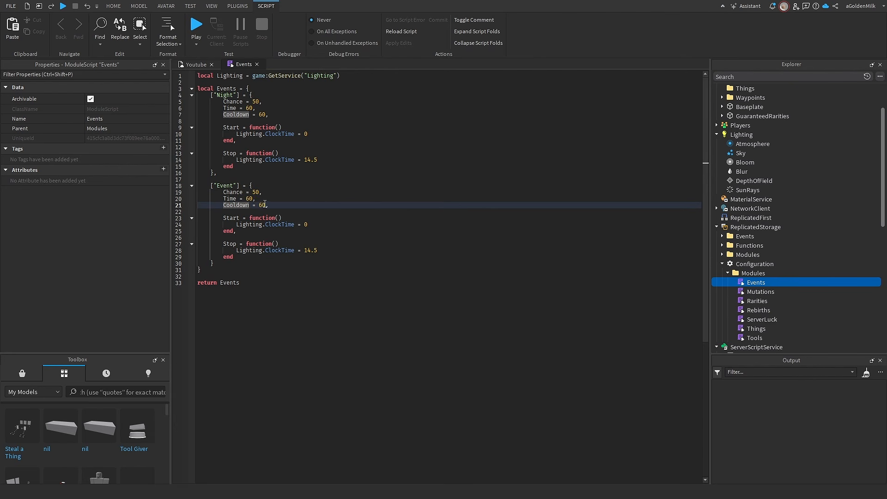
{"action": "triple_click", "coordinate": [264, 205]}
{"action": "left_click", "coordinate": [261, 205]}
{"action": "double_click", "coordinate": [255, 192]}
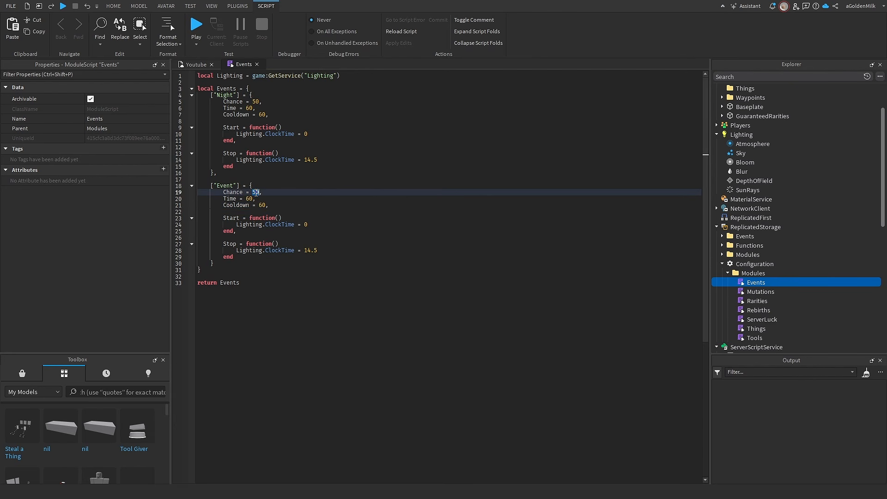
{"action": "double_click", "coordinate": [260, 205]}
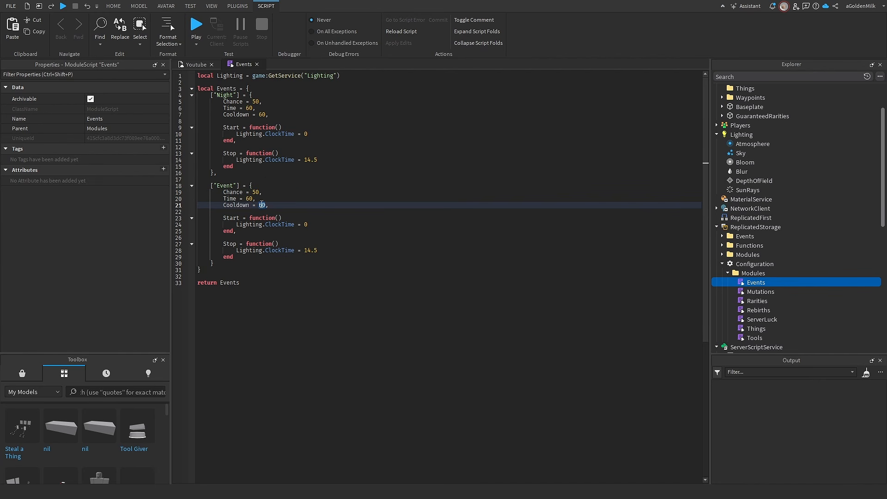
{"action": "left_click", "coordinate": [276, 218]}
{"action": "left_click", "coordinate": [229, 243]}
{"action": "left_click", "coordinate": [312, 225]}
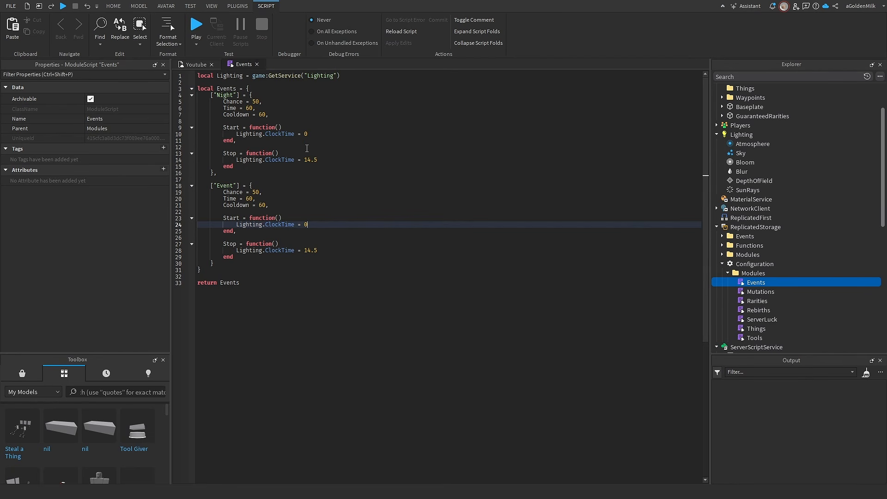
Step: Delete the copied "Event" entry and the comma after the Night entry
{"action": "left_click_drag", "start_coordinate": [336, 249], "coordinate": [241, 180]}
{"action": "key", "text": "BackSpace"}
{"action": "key", "text": "BackSpace"}
{"action": "key", "text": "BackSpace"}
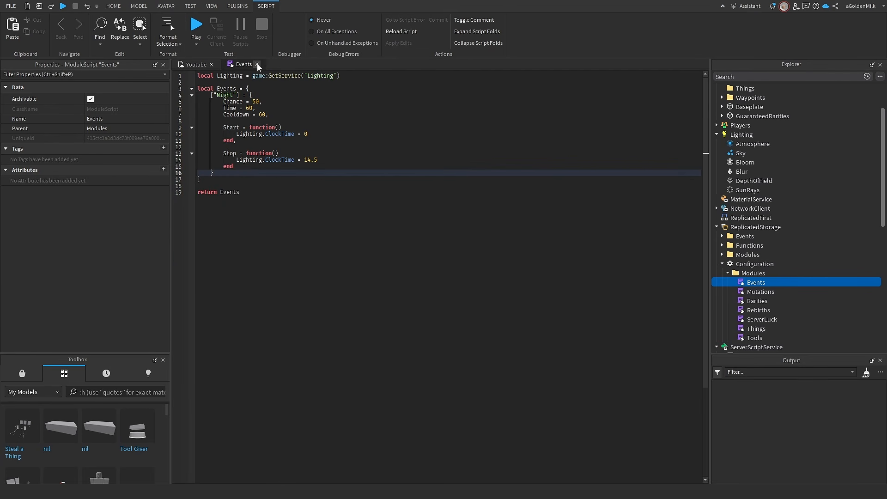
Step: Close the Events script and open the Mutations module script
{"action": "left_click", "coordinate": [257, 64]}
{"action": "left_click", "coordinate": [757, 292]}
{"action": "double_click", "coordinate": [754, 292]}
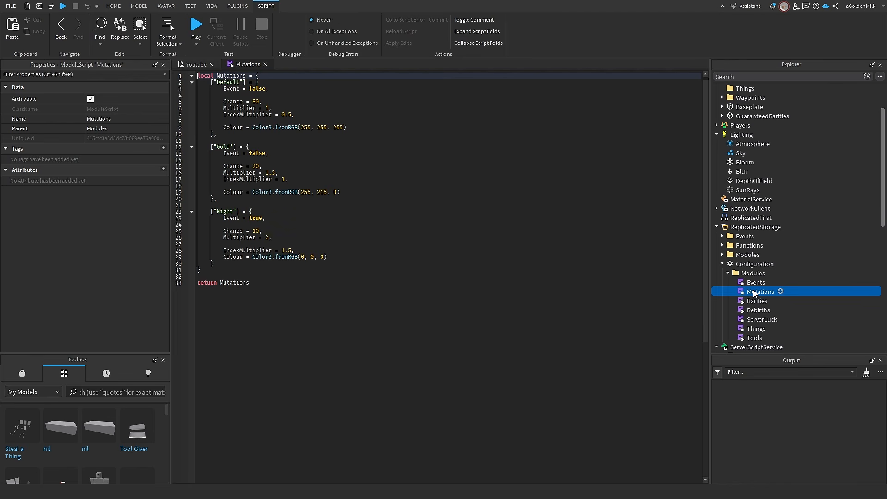
Step: Examine the Night mutation's entry and its Event setting in the Mutations table
{"action": "left_click_drag", "start_coordinate": [225, 263], "coordinate": [210, 211]}
{"action": "left_click", "coordinate": [236, 218]}
{"action": "double_click", "coordinate": [236, 218]}
{"action": "left_click", "coordinate": [261, 222]}
{"action": "double_click", "coordinate": [261, 222]}
{"action": "double_click", "coordinate": [261, 220]}
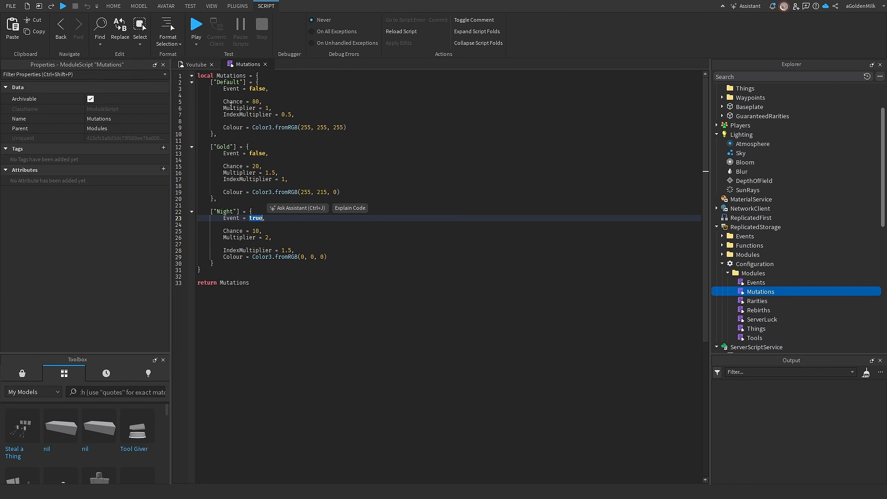
Step: Examine the Event and Chance settings of the Default and Gold entries in the Mutations table
{"action": "left_click", "coordinate": [246, 88]}
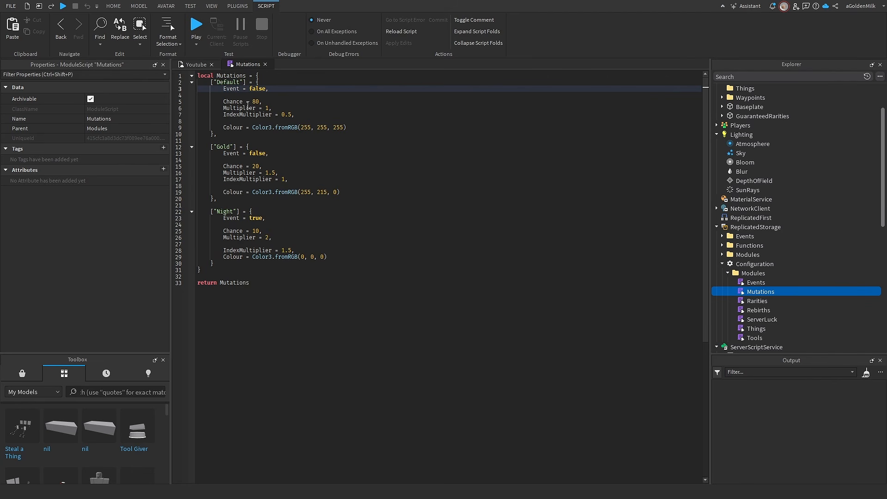
{"action": "left_click", "coordinate": [232, 82]}
{"action": "left_click_drag", "start_coordinate": [218, 199], "coordinate": [180, 82]}
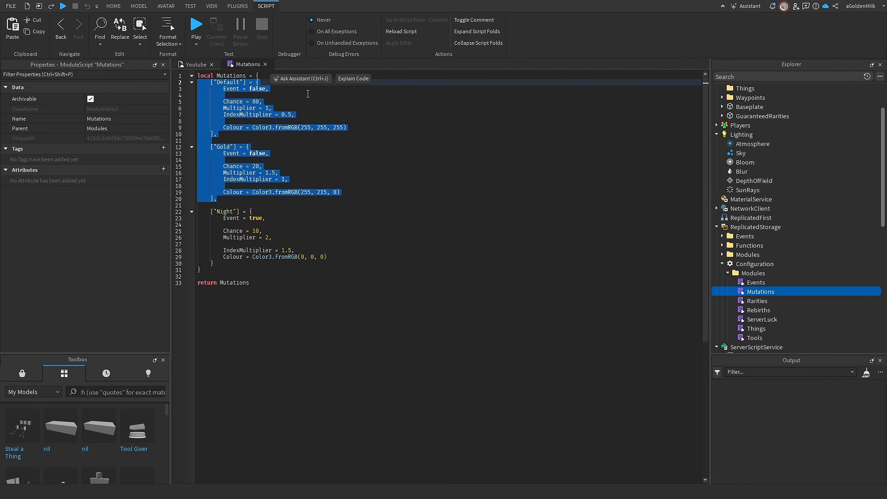
{"action": "left_click", "coordinate": [245, 96]}
{"action": "double_click", "coordinate": [256, 101]}
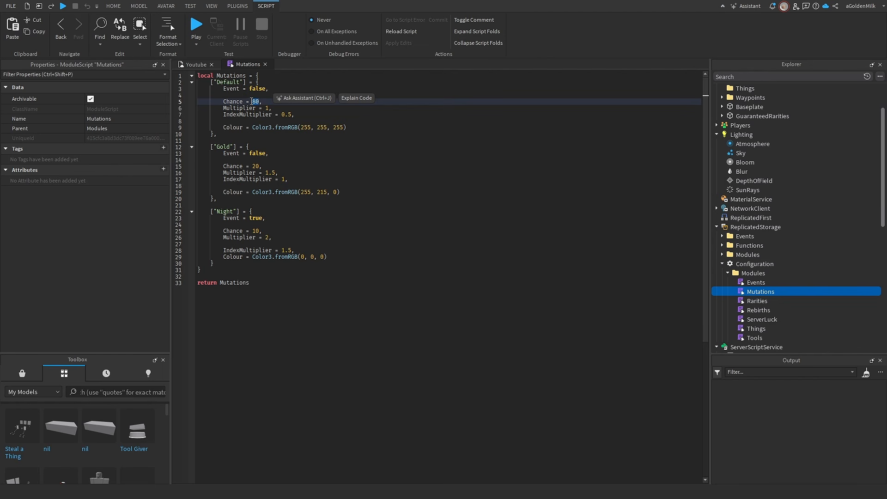
{"action": "double_click", "coordinate": [256, 166]}
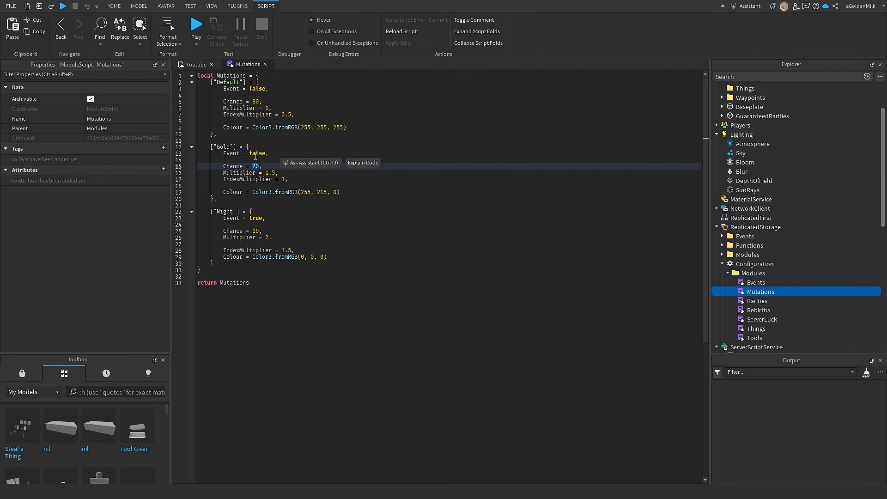
Step: Examine the Multiplier, IndexMultiplier and Colour settings of the Default and Gold mutations
{"action": "double_click", "coordinate": [239, 109]}
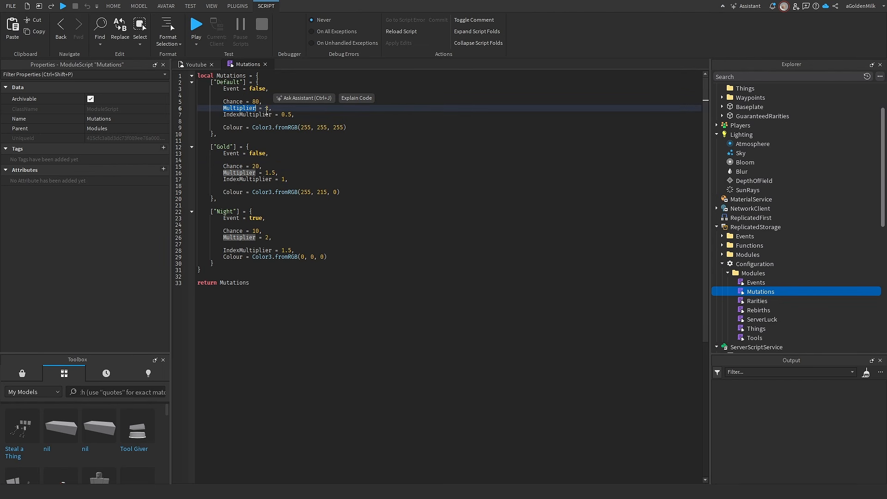
{"action": "double_click", "coordinate": [248, 180]}
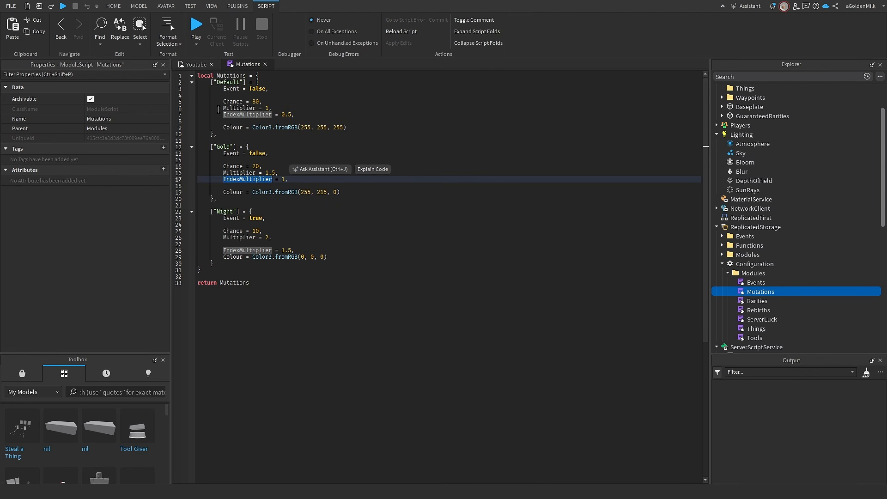
{"action": "double_click", "coordinate": [233, 82]}
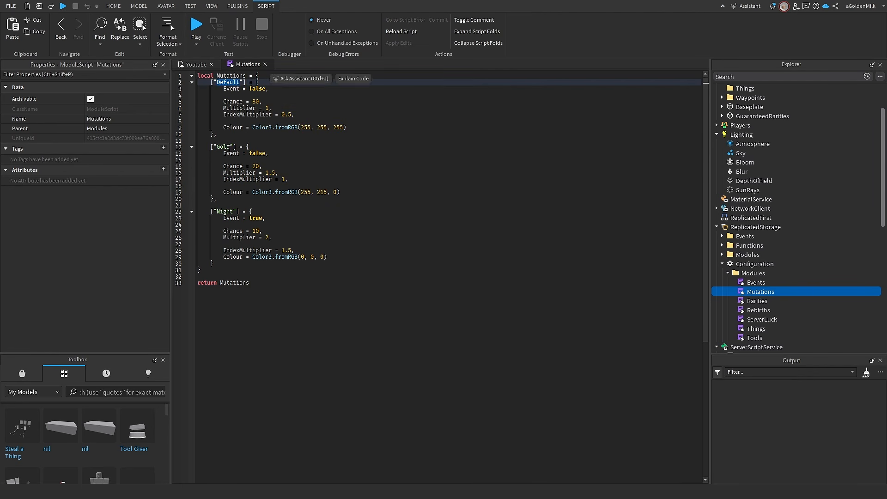
{"action": "double_click", "coordinate": [225, 147]}
{"action": "left_click", "coordinate": [305, 193]}
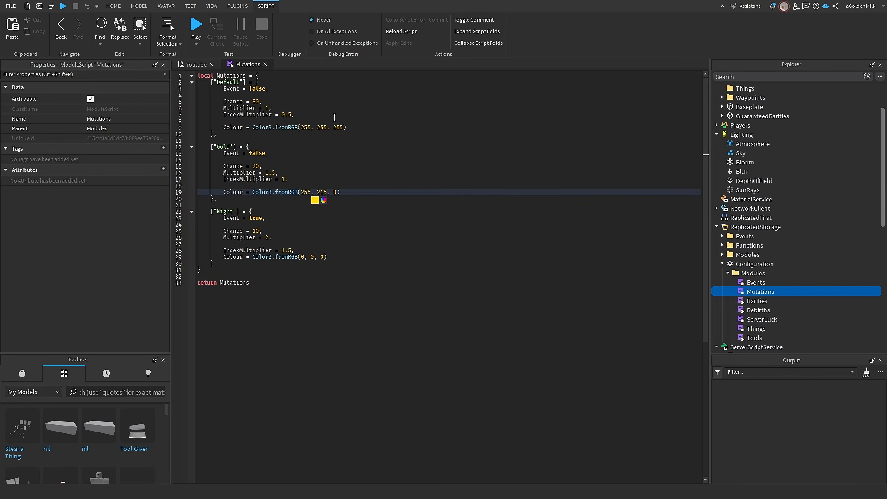
{"action": "left_click", "coordinate": [344, 127]}
Step: Compare the Night mutation's name and Chance setting with the Night entry in the Events module script
{"action": "mouse_move", "coordinate": [220, 263]}
{"action": "left_mouse_down"}
{"action": "mouse_move", "coordinate": [222, 237]}
{"action": "mouse_move", "coordinate": [209, 211]}
{"action": "left_mouse_up"}
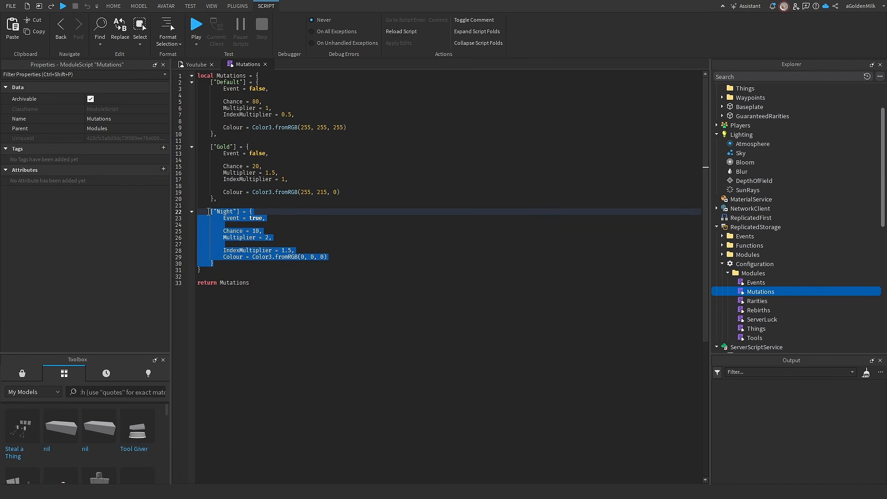
{"action": "left_click", "coordinate": [258, 230]}
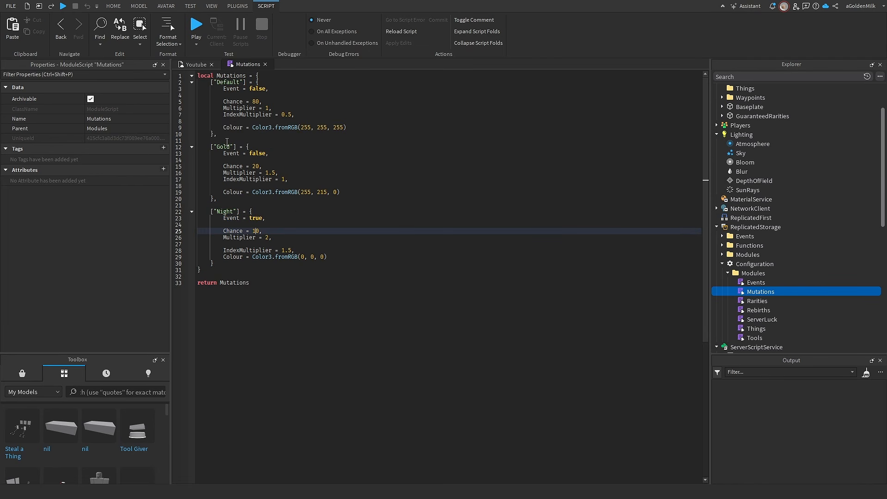
{"action": "double_click", "coordinate": [255, 231]}
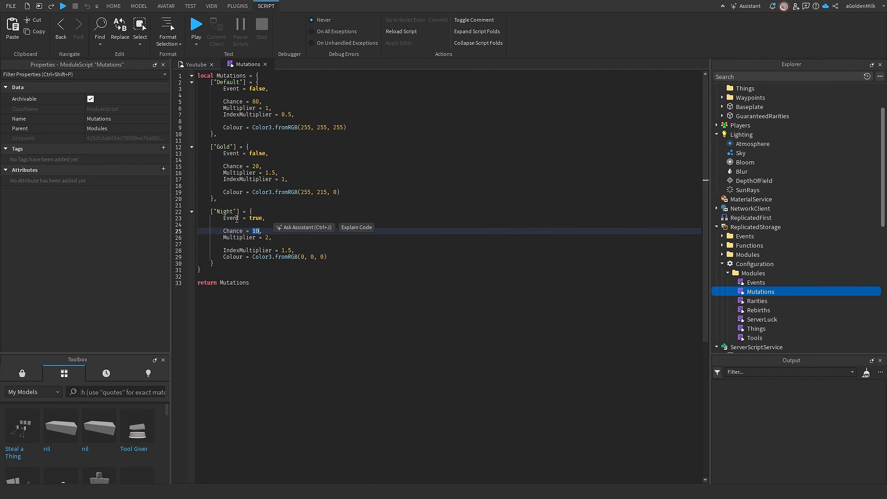
{"action": "double_click", "coordinate": [224, 211]}
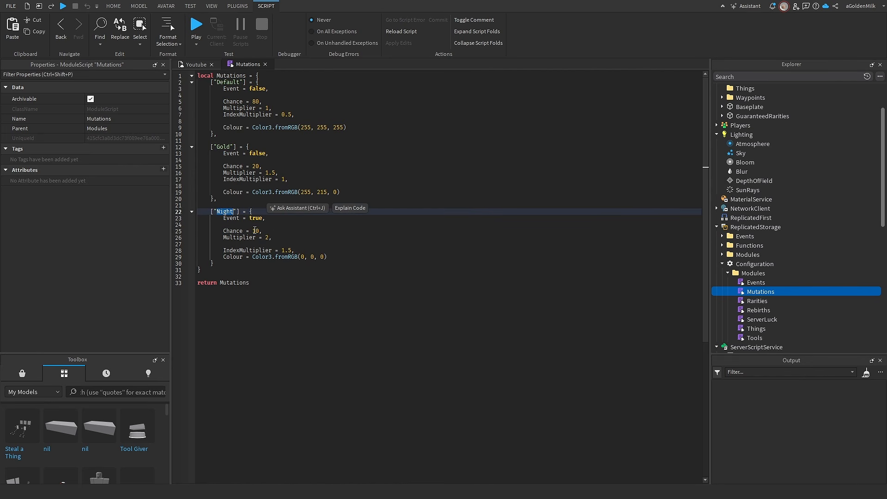
{"action": "double_click", "coordinate": [722, 284]}
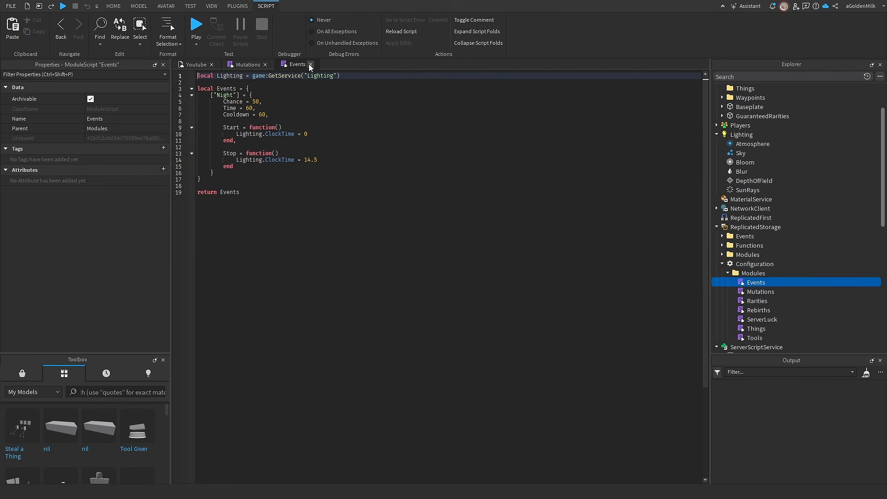
{"action": "left_click", "coordinate": [310, 64]}
{"action": "left_click", "coordinate": [253, 231]}
{"action": "double_click", "coordinate": [253, 231]}
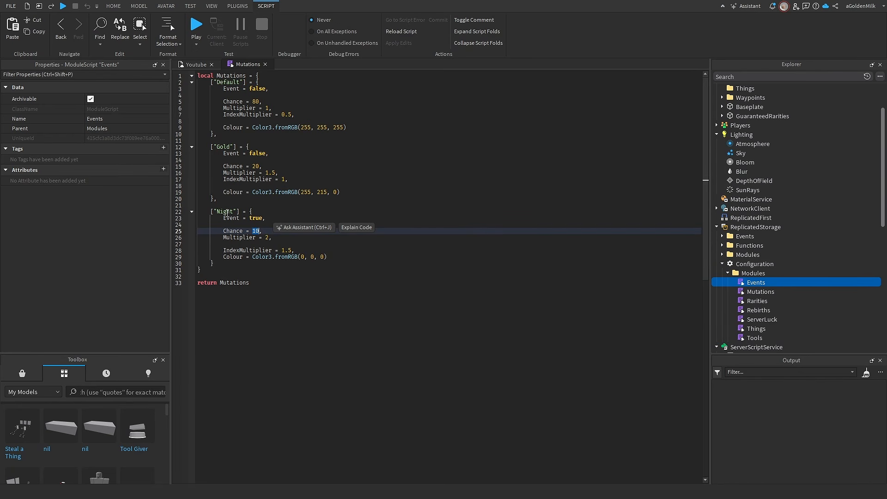
Step: Examine the Multiplier, IndexMultiplier and Colour settings of the Night mutation
{"action": "left_click", "coordinate": [267, 237]}
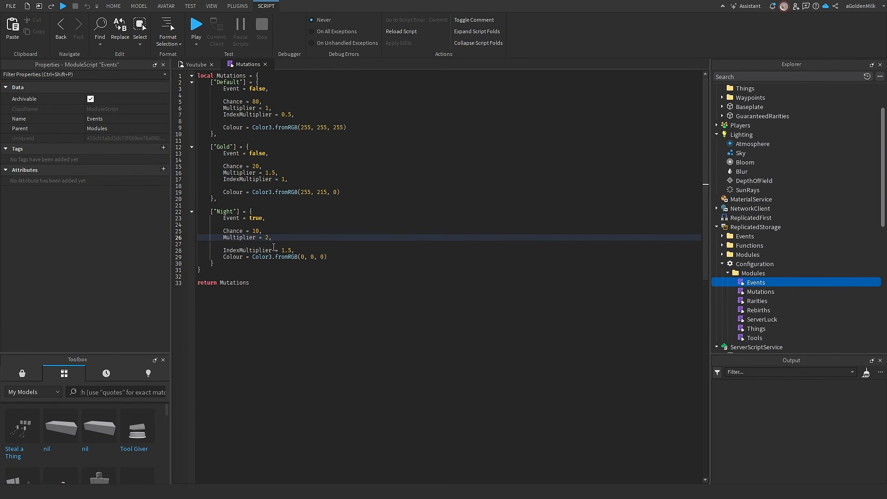
{"action": "left_click", "coordinate": [258, 256]}
{"action": "left_click", "coordinate": [258, 251]}
{"action": "left_click", "coordinate": [237, 258]}
{"action": "left_click", "coordinate": [327, 255]}
{"action": "left_click", "coordinate": [317, 257]}
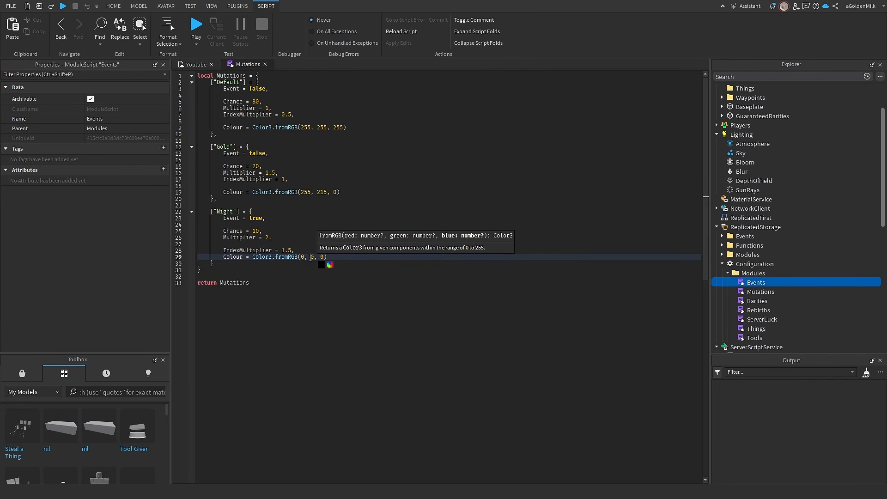
Step: Close the Mutations script and open the Rarities and Things module scripts, with Rarities in view
{"action": "left_click", "coordinate": [265, 64]}
{"action": "left_click", "coordinate": [760, 303]}
{"action": "double_click", "coordinate": [760, 302]}
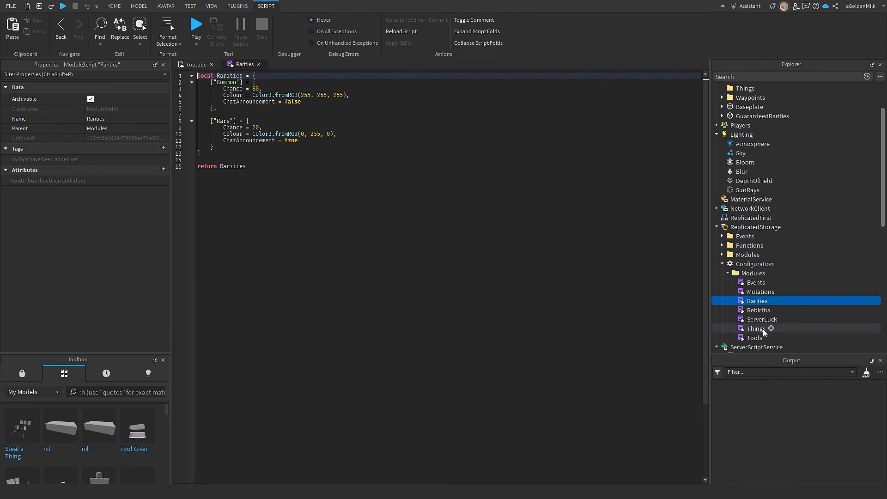
{"action": "double_click", "coordinate": [756, 329]}
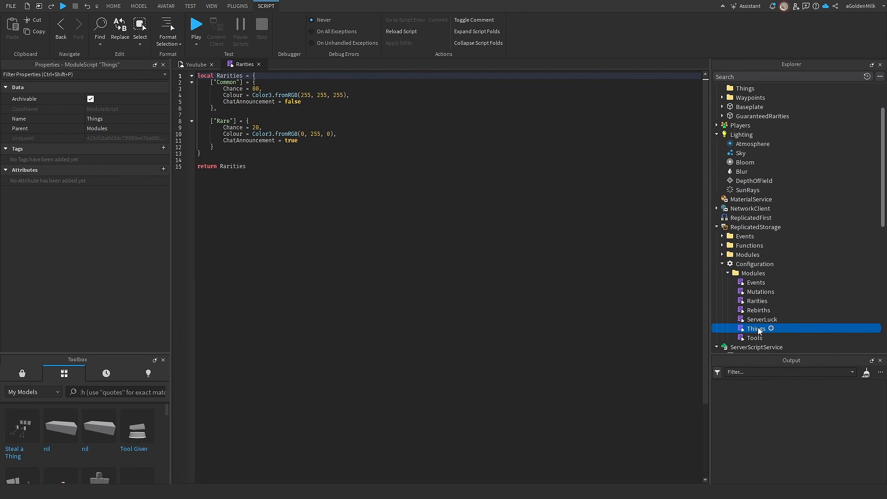
{"action": "left_click", "coordinate": [245, 64]}
Step: Examine the Chance, Colour and ChatAnnouncement settings of the Common and Rare rarities and close the Rarities script
{"action": "double_click", "coordinate": [232, 89]}
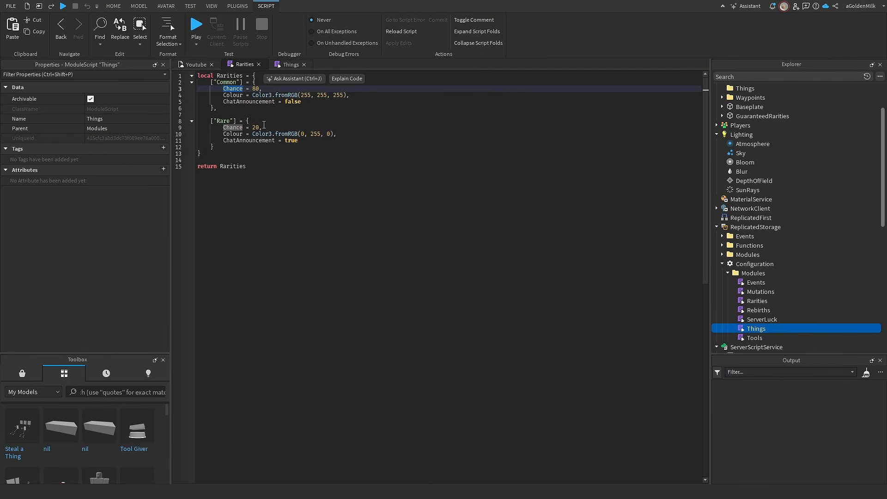
{"action": "left_click", "coordinate": [235, 136]}
{"action": "left_click", "coordinate": [324, 94]}
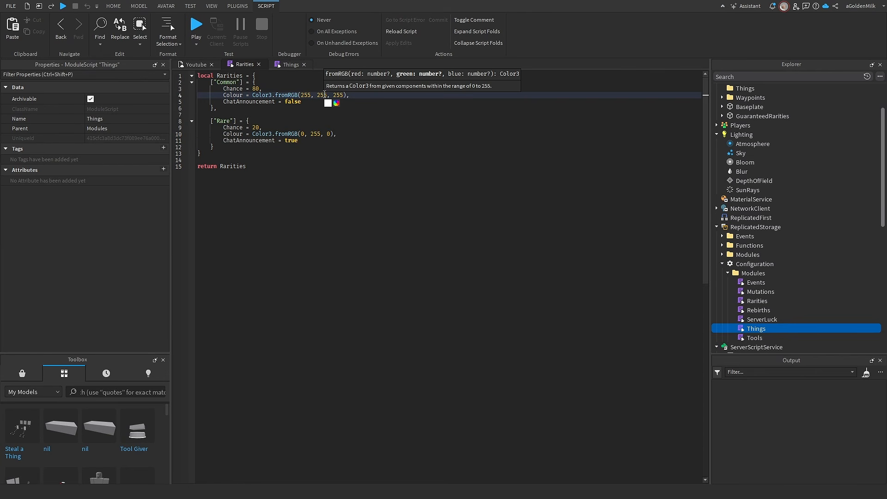
{"action": "left_click", "coordinate": [253, 140]}
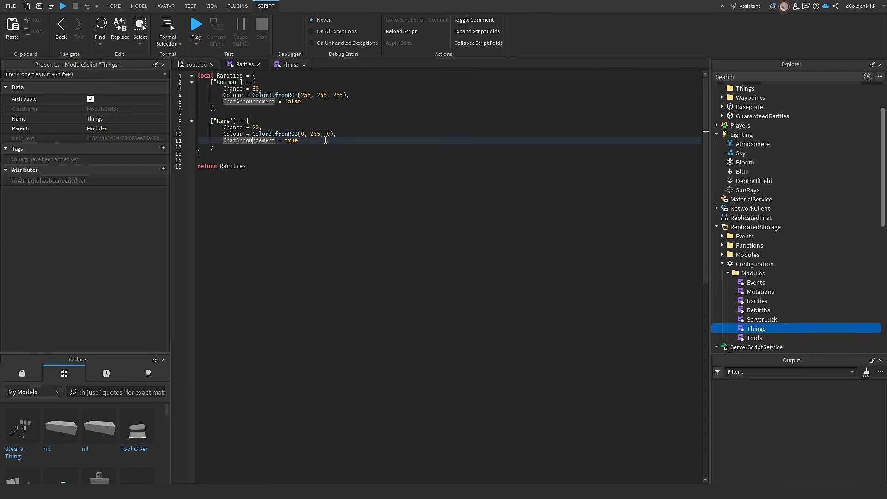
{"action": "double_click", "coordinate": [295, 140]}
{"action": "double_click", "coordinate": [273, 101]}
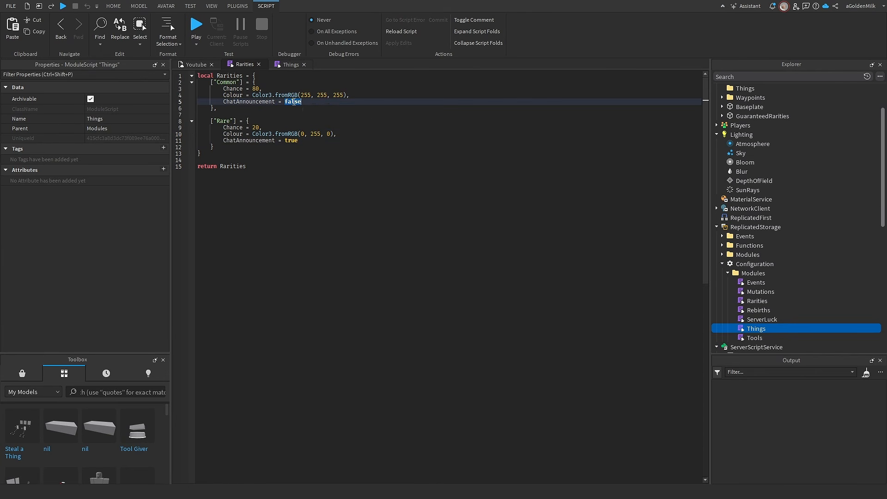
{"action": "left_click", "coordinate": [264, 141]}
{"action": "left_click", "coordinate": [196, 65]}
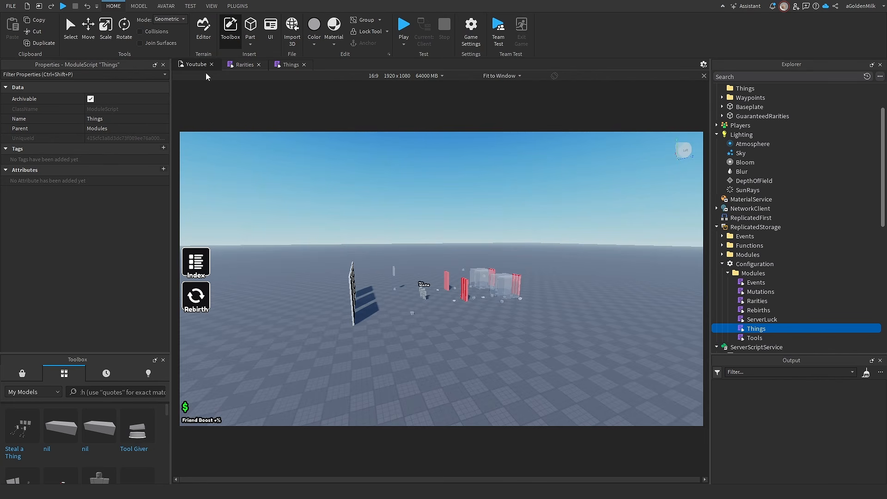
{"action": "left_click", "coordinate": [242, 66]}
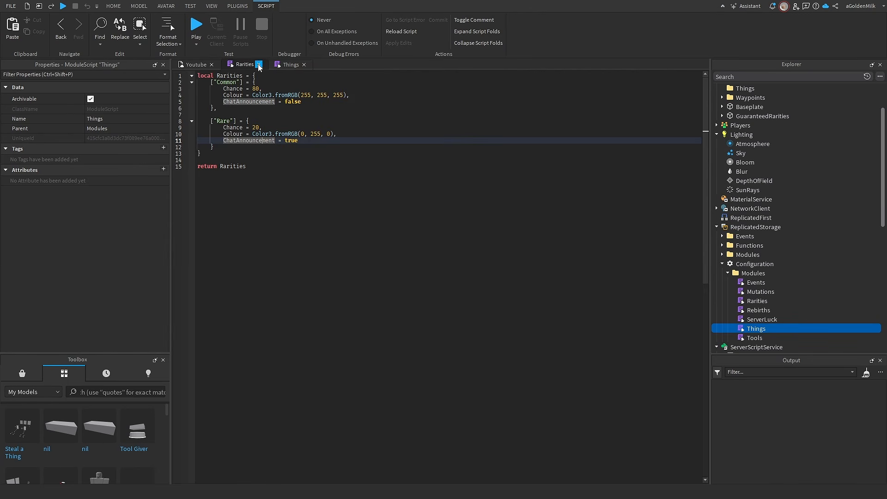
{"action": "left_click", "coordinate": [258, 64]}
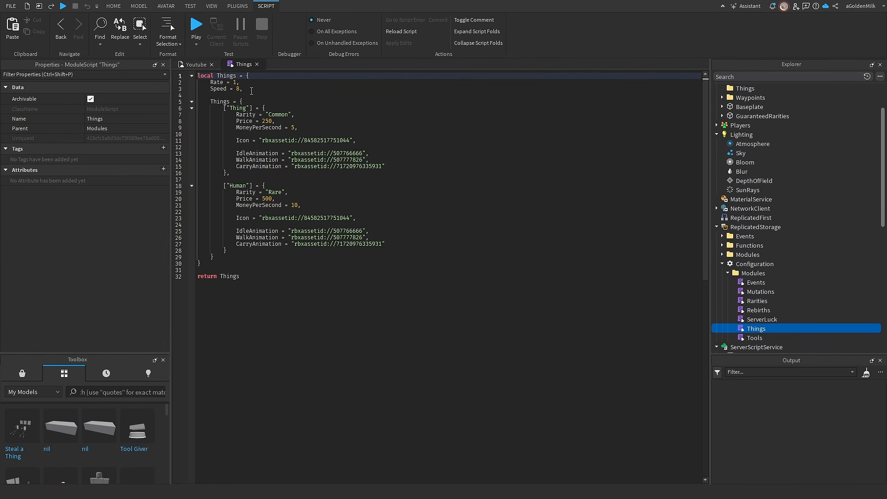
Step: Examine the Rate and Speed settings at the start of the Things module script
{"action": "double_click", "coordinate": [224, 88]}
{"action": "left_click", "coordinate": [236, 83]}
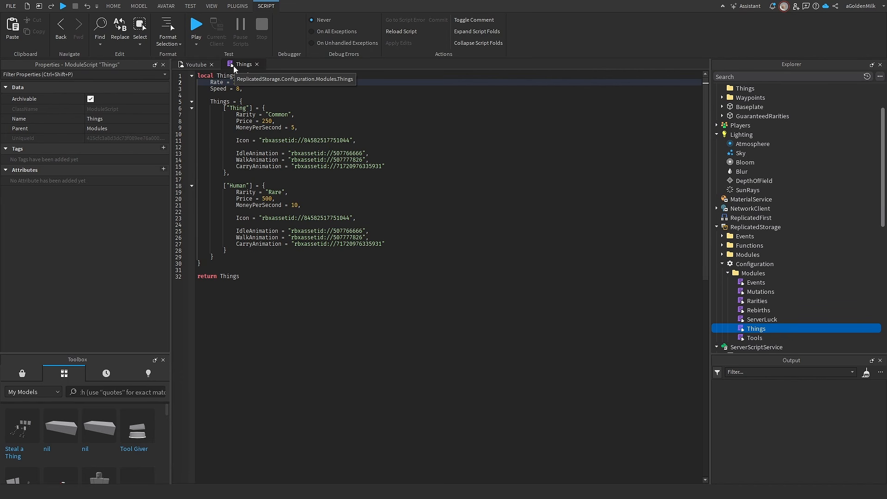
{"action": "left_click", "coordinate": [239, 88]}
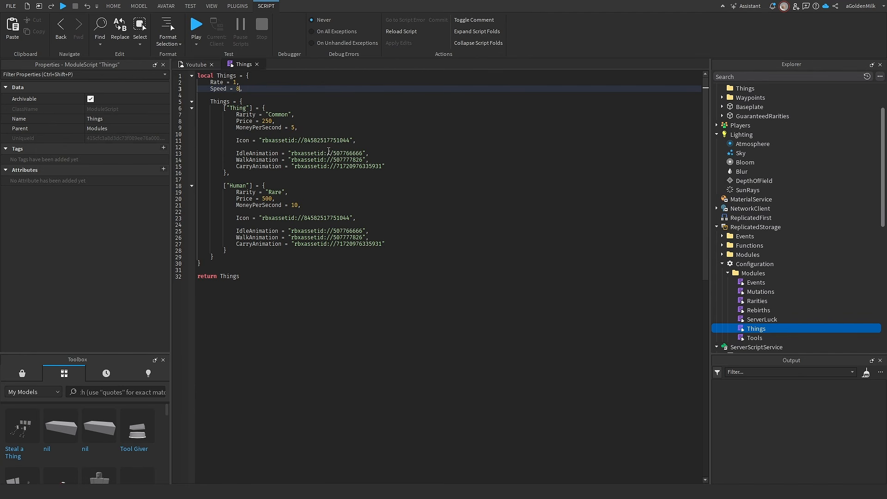
{"action": "left_click", "coordinate": [223, 102]}
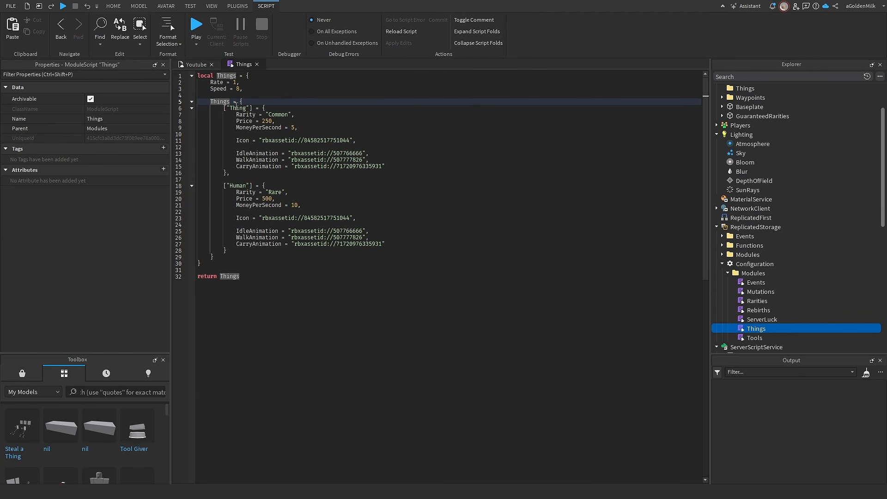
Step: Examine the MoneyPerSecond, Icon and animation settings of the Thing and Human entries and close the Things script
{"action": "double_click", "coordinate": [244, 108]}
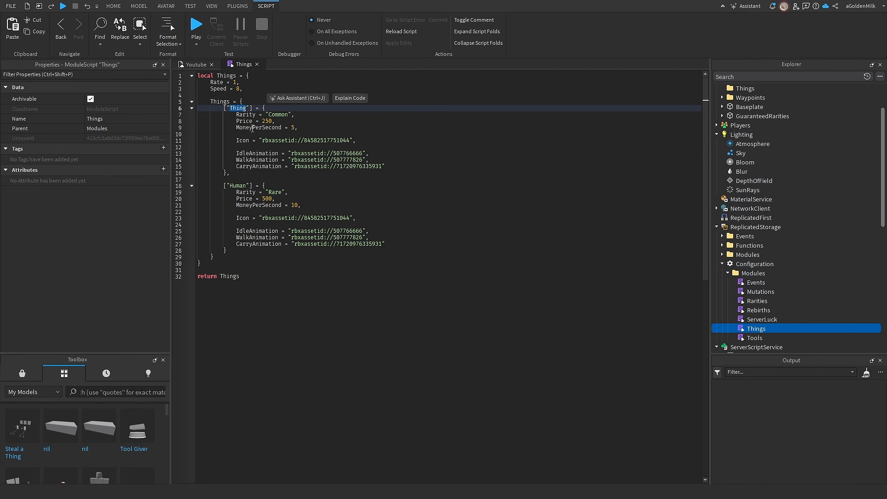
{"action": "double_click", "coordinate": [237, 186]}
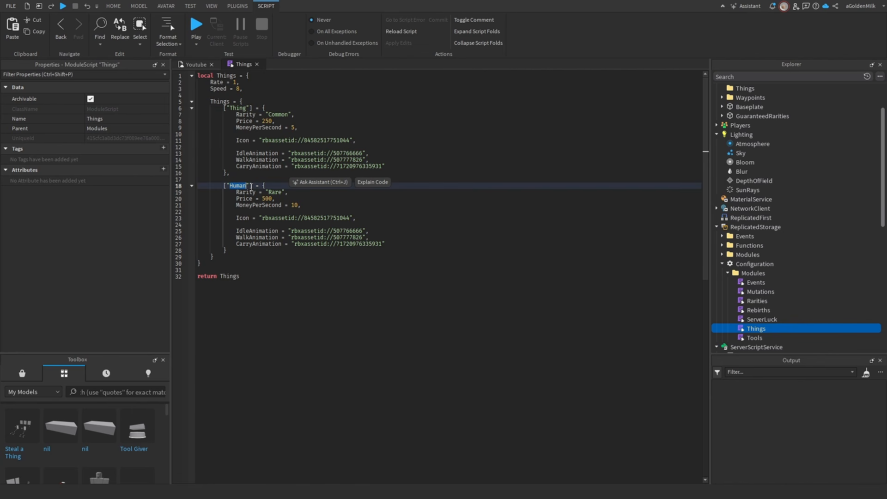
{"action": "left_click", "coordinate": [264, 109]}
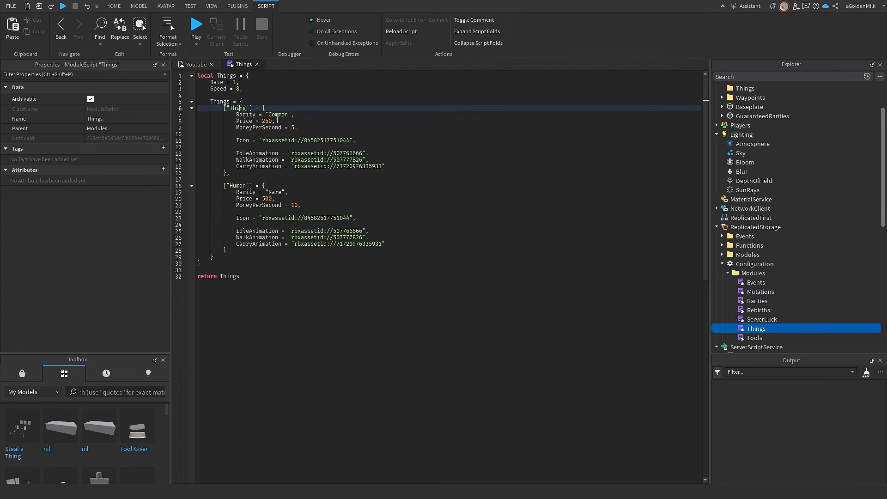
{"action": "left_click", "coordinate": [263, 207]}
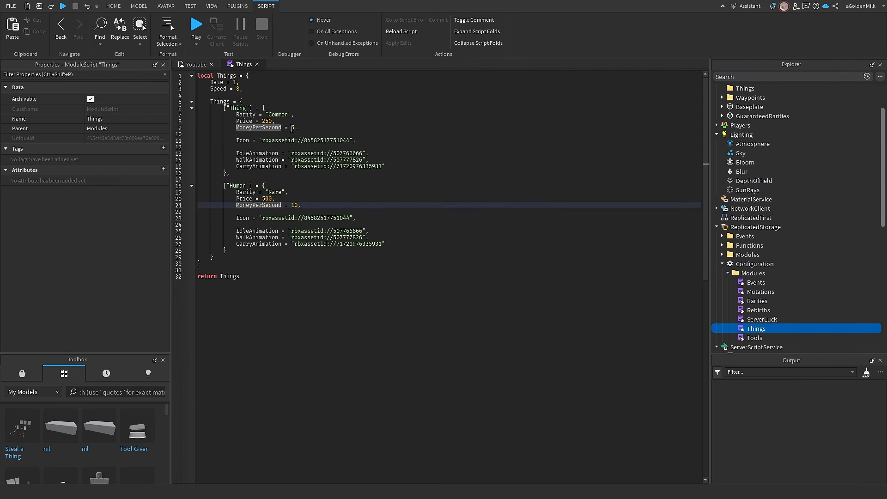
{"action": "double_click", "coordinate": [324, 140]}
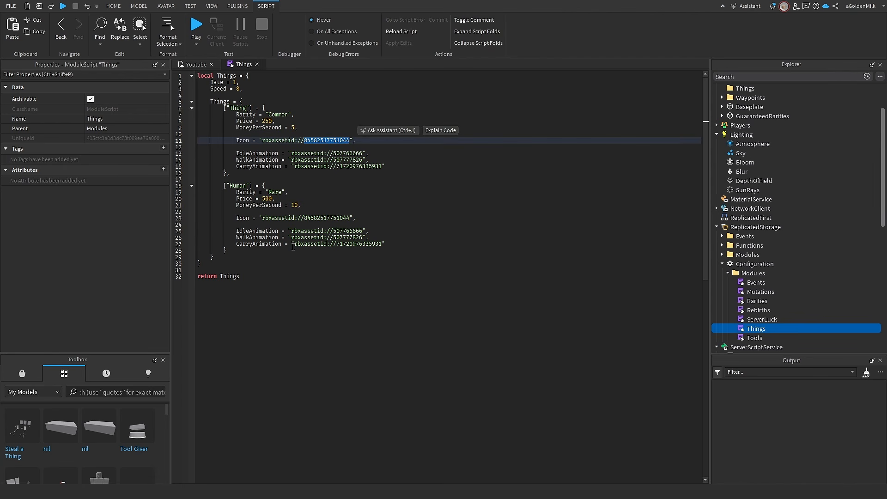
{"action": "double_click", "coordinate": [342, 154]}
{"action": "left_click", "coordinate": [353, 160]}
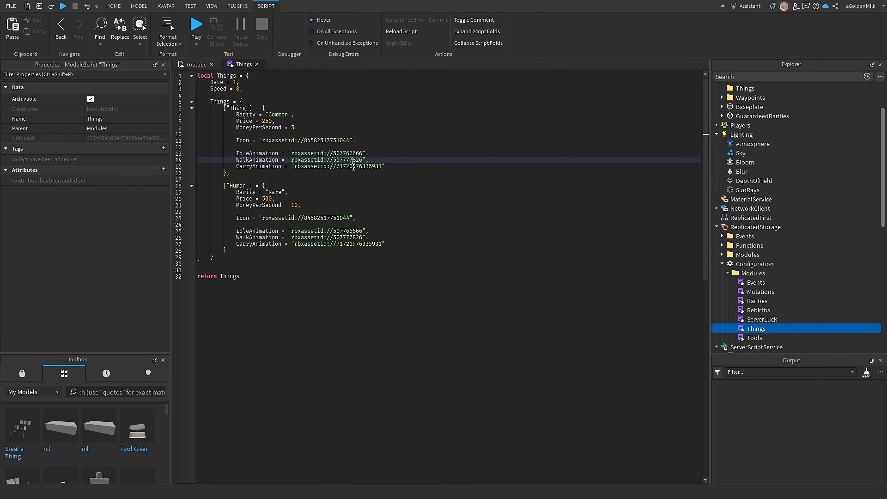
{"action": "left_click", "coordinate": [257, 64]}
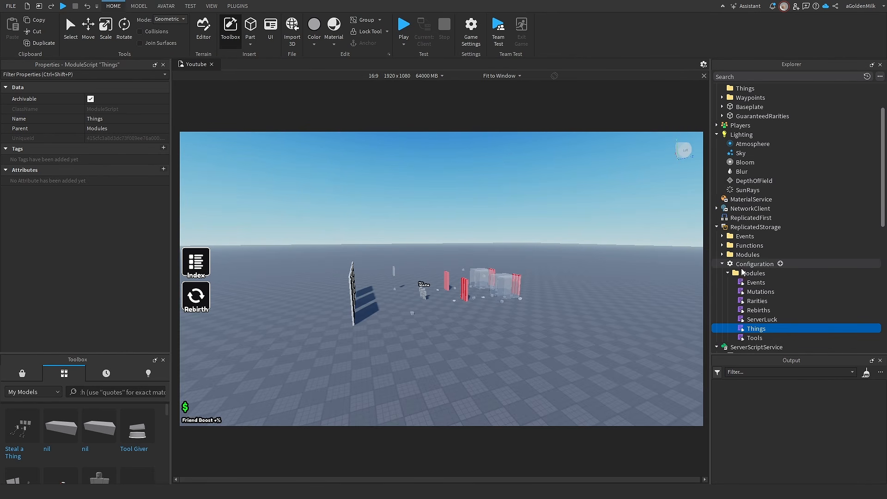
Step: Open the Rebirths module script and examine the Multiplier, Money, Time and Floor unlocks of the first rebirth
{"action": "double_click", "coordinate": [758, 310]}
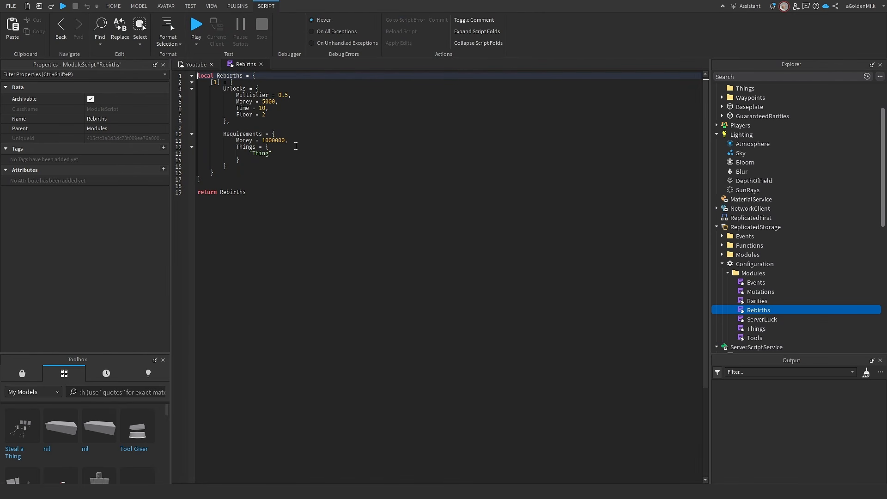
{"action": "left_click_drag", "start_coordinate": [217, 83], "coordinate": [214, 83]}
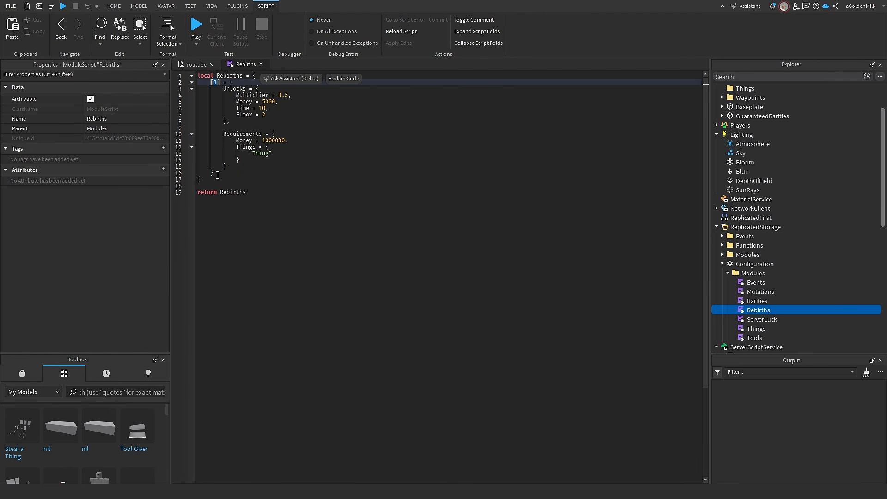
{"action": "double_click", "coordinate": [237, 88]}
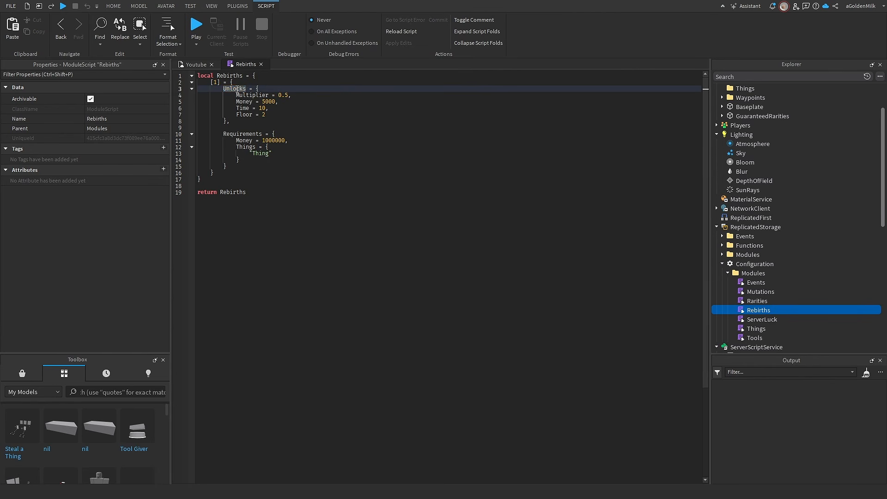
{"action": "double_click", "coordinate": [257, 95]}
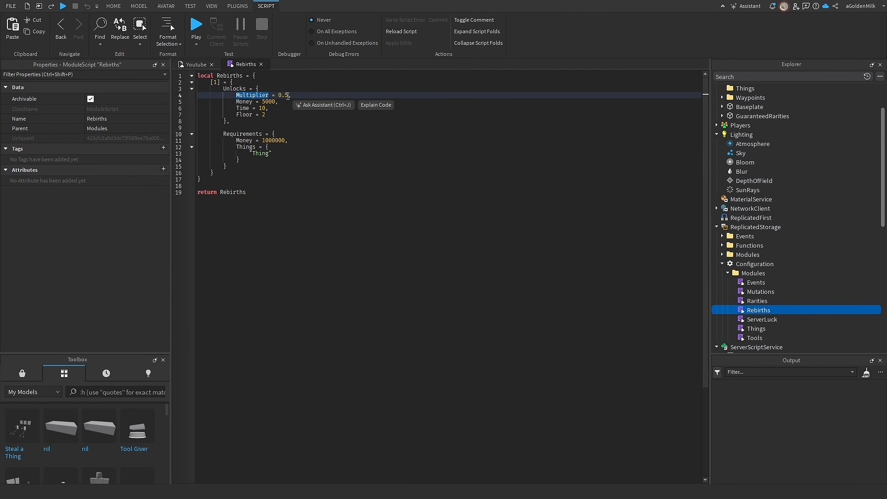
{"action": "double_click", "coordinate": [244, 102]}
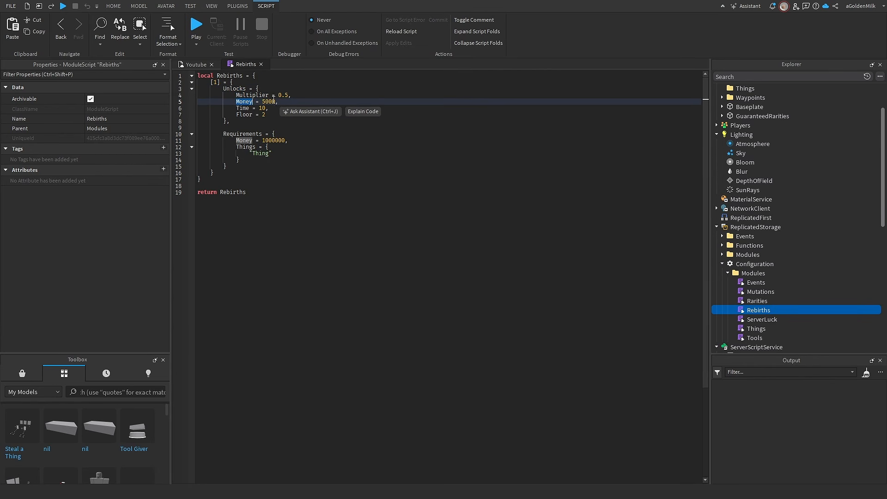
{"action": "double_click", "coordinate": [245, 109]}
{"action": "double_click", "coordinate": [261, 108]}
{"action": "left_click", "coordinate": [197, 64]}
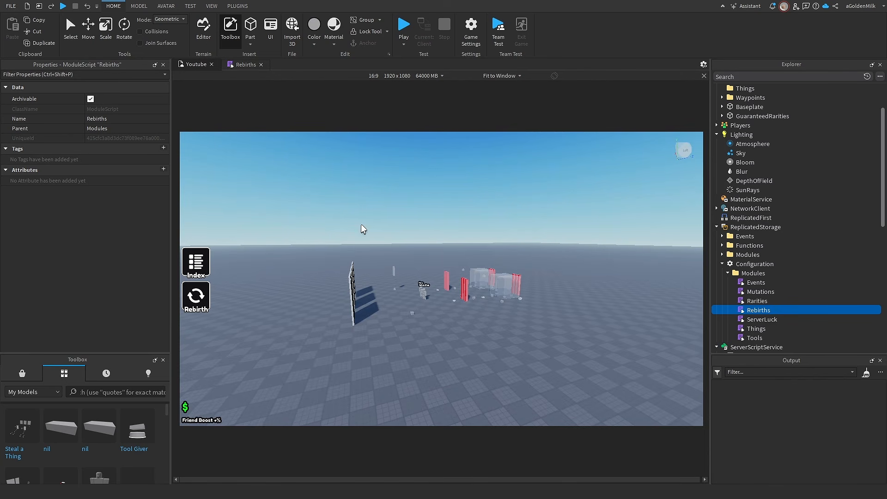
{"action": "left_click", "coordinate": [242, 66]}
{"action": "double_click", "coordinate": [244, 115]}
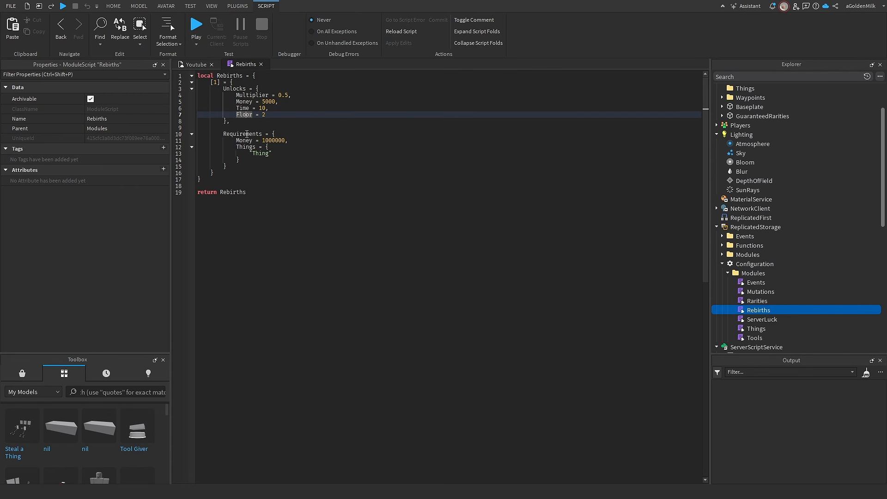
Step: Examine the Money and Things requirements of the first rebirth and close the Rebirths script
{"action": "double_click", "coordinate": [247, 140]}
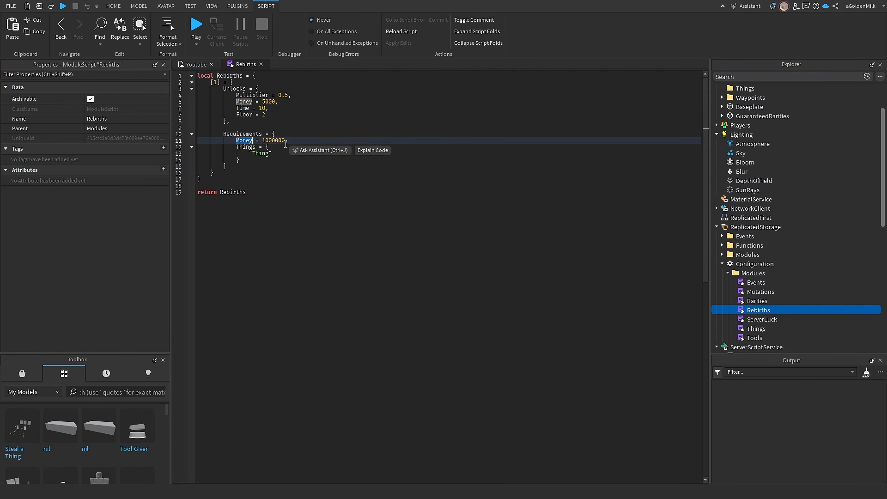
{"action": "double_click", "coordinate": [245, 147]}
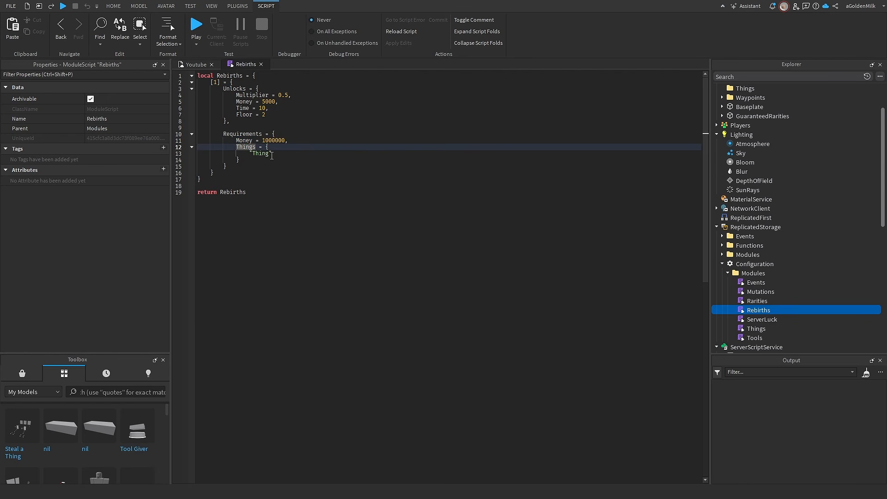
{"action": "left_click", "coordinate": [261, 65]}
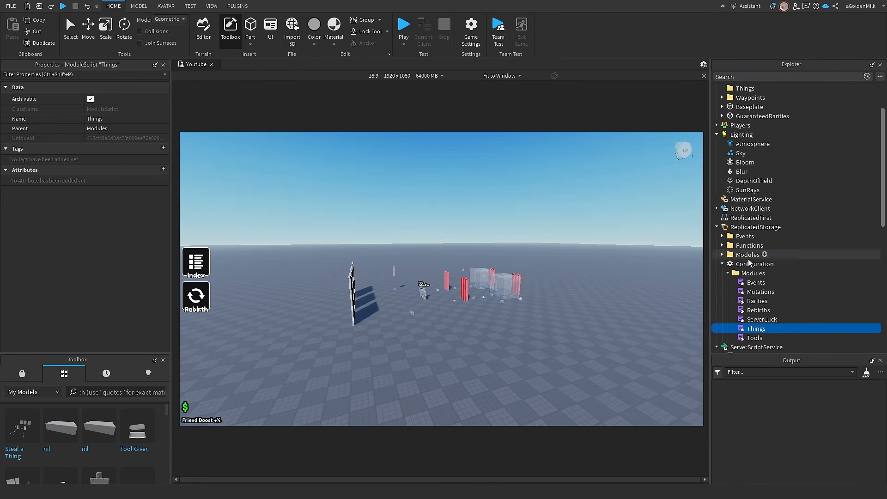
Step: Open the Tools module script and examine the Description and Icon settings of the Bat entry
{"action": "double_click", "coordinate": [754, 338]}
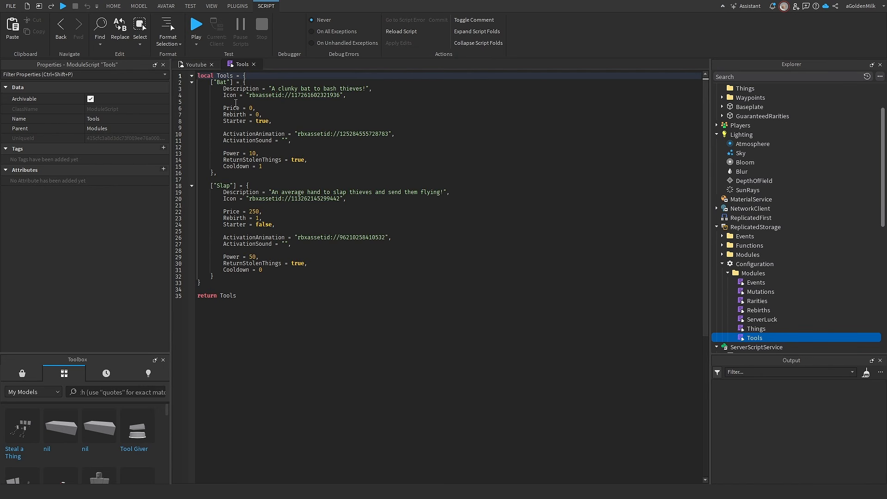
{"action": "double_click", "coordinate": [234, 121]}
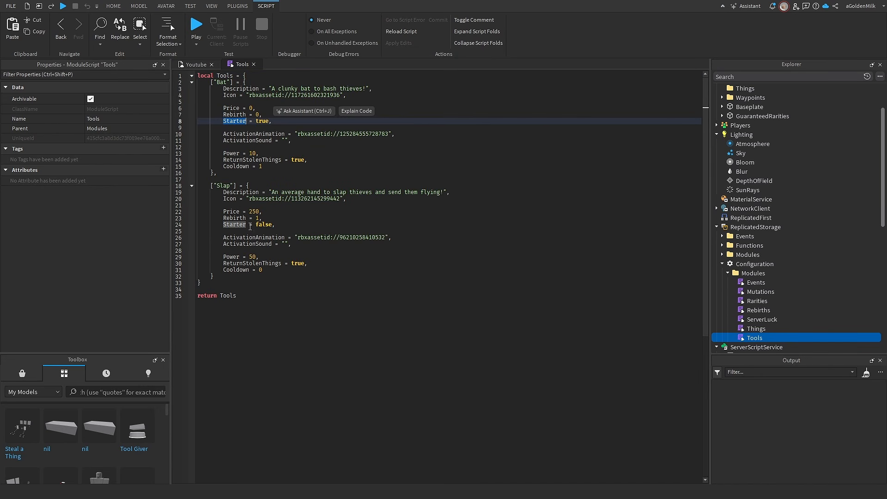
{"action": "left_click", "coordinate": [227, 98]}
{"action": "double_click", "coordinate": [240, 88]}
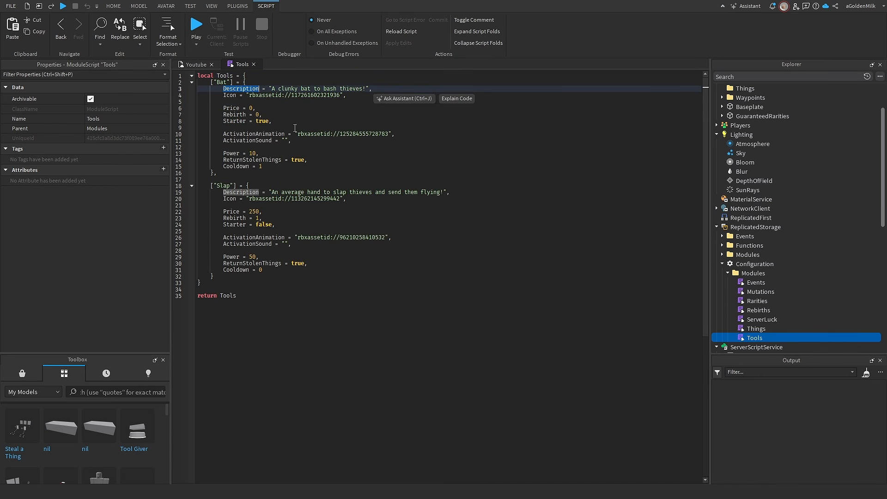
{"action": "left_click", "coordinate": [195, 64]}
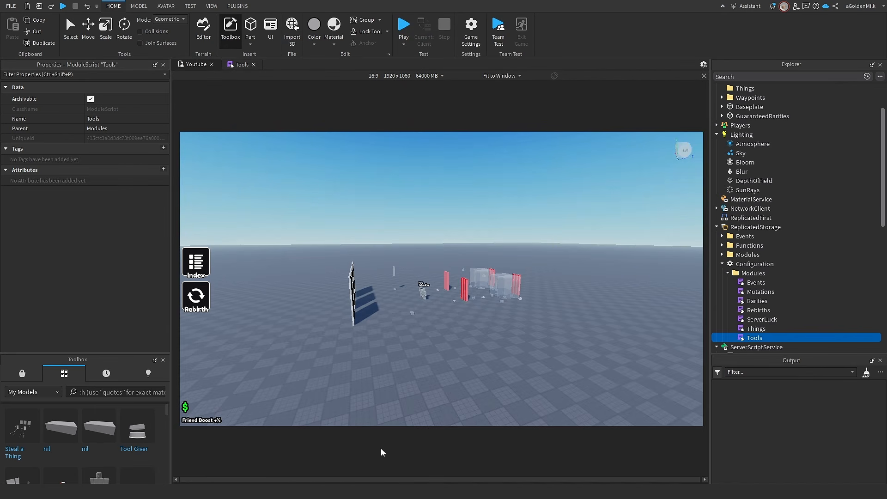
{"action": "left_click", "coordinate": [241, 64]}
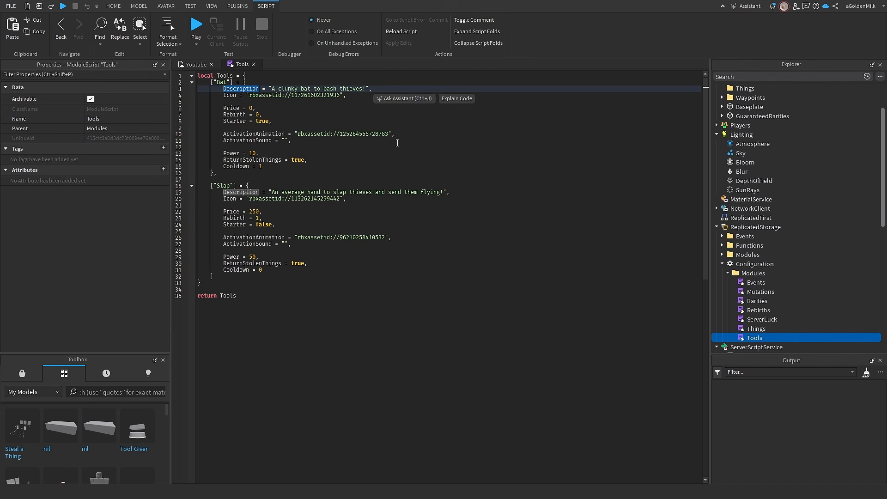
{"action": "double_click", "coordinate": [231, 95]}
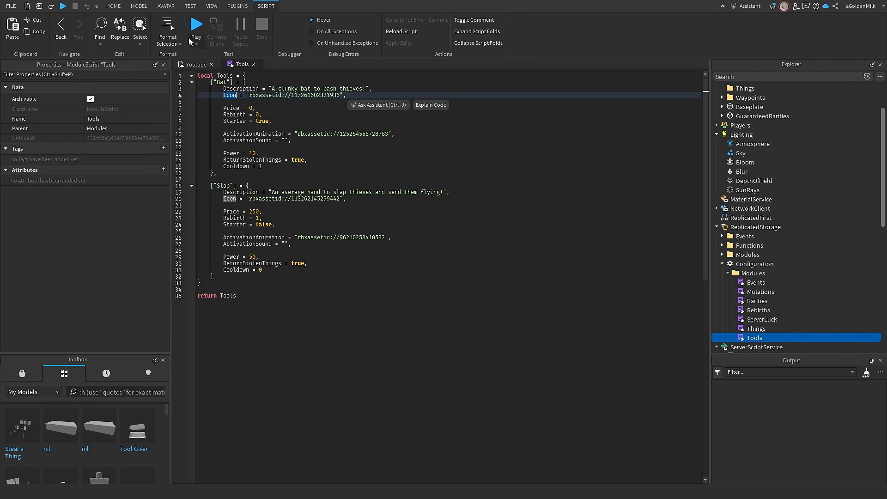
{"action": "left_click", "coordinate": [196, 64]}
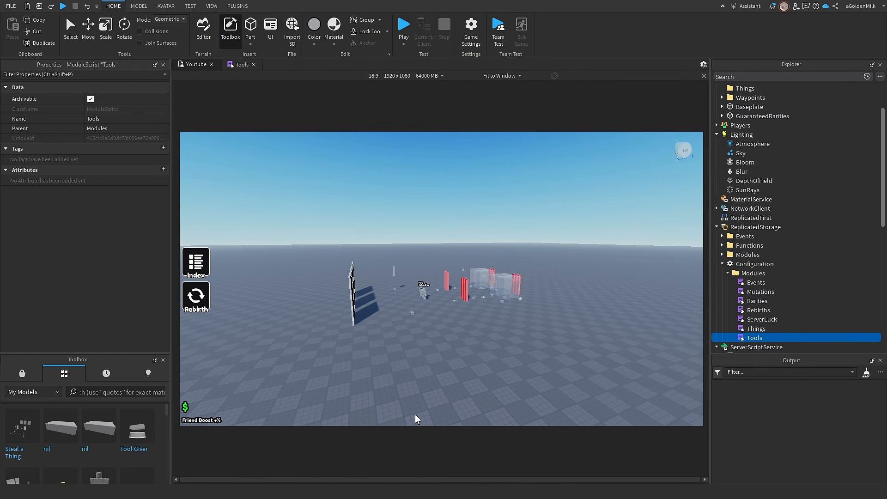
{"action": "left_click", "coordinate": [241, 64]}
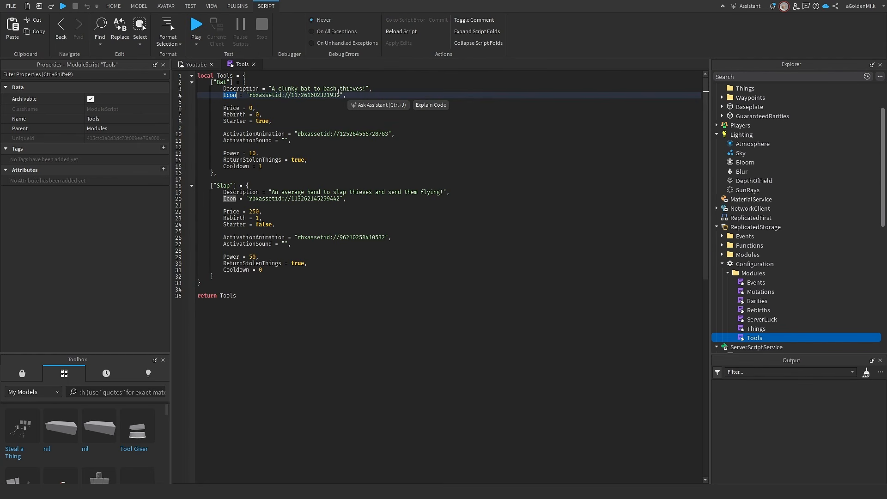
Step: Examine the Price, Rebirth and Starter settings of the Bat entry
{"action": "double_click", "coordinate": [231, 107]}
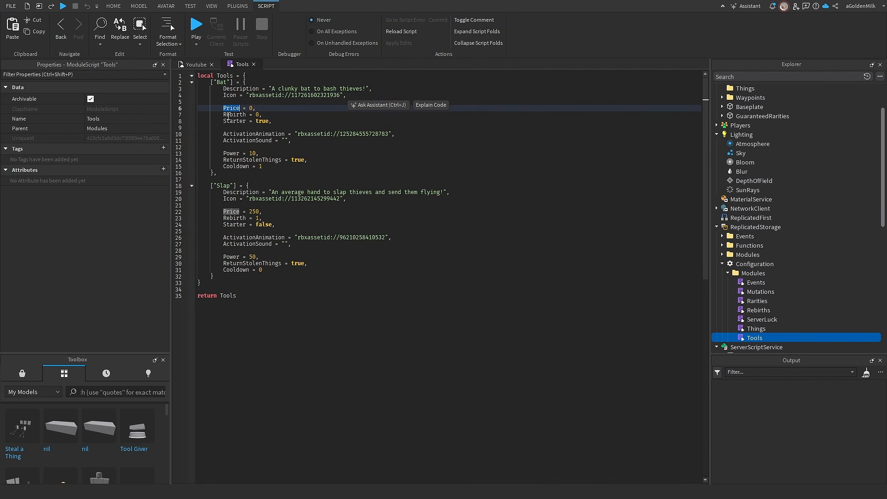
{"action": "left_click", "coordinate": [253, 115]}
{"action": "left_click", "coordinate": [250, 107]}
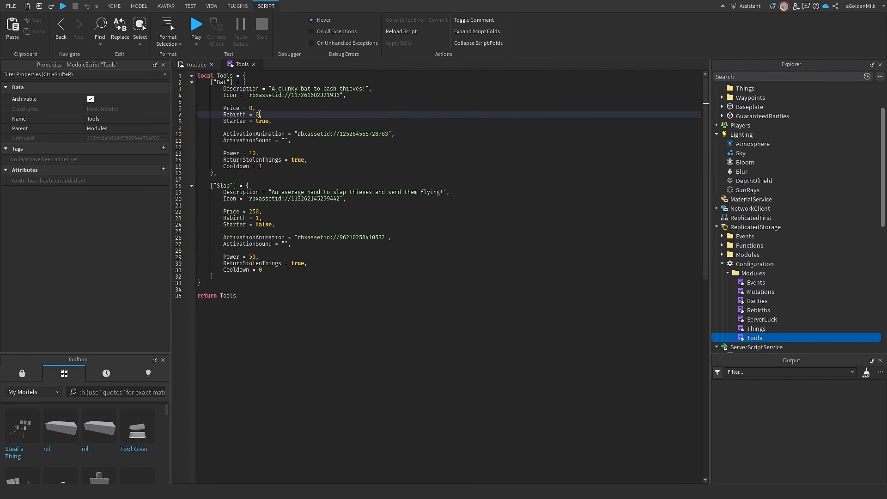
{"action": "double_click", "coordinate": [234, 114]}
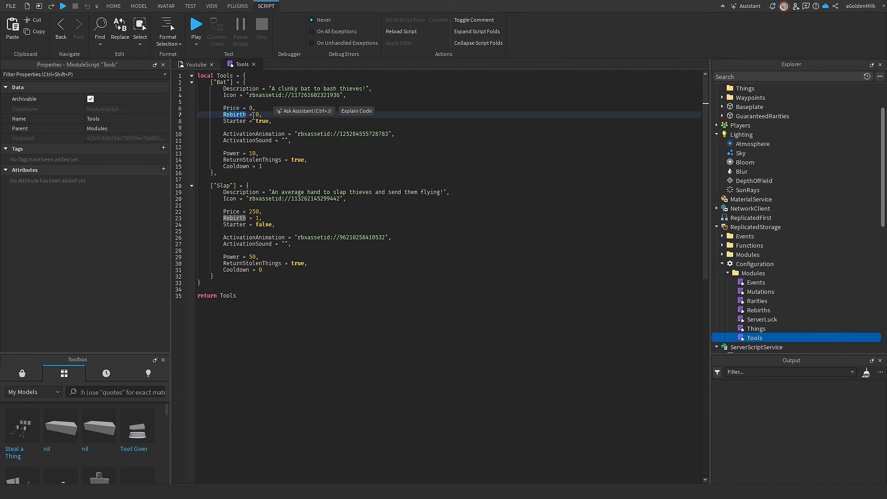
{"action": "double_click", "coordinate": [235, 120]}
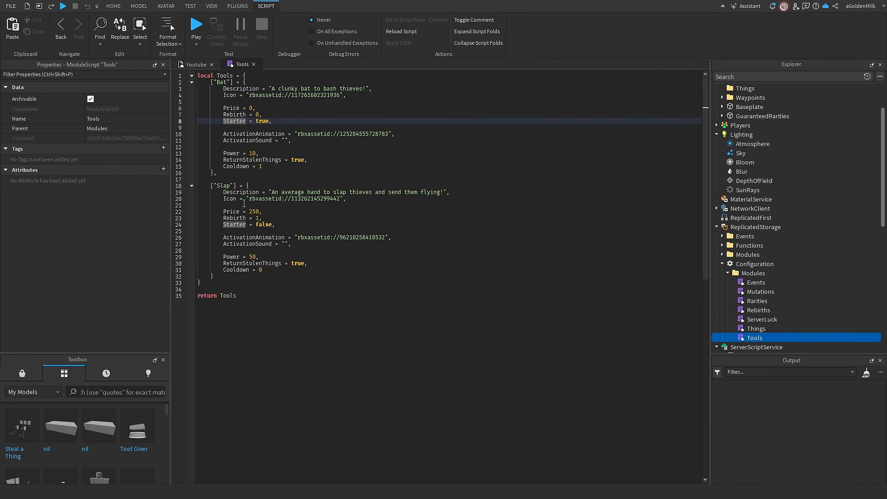
{"action": "left_click", "coordinate": [234, 212]}
Step: Examine the Bat entry's ActivationAnimation, ActivationSound, Power, ReturnStolenThings and Cooldown settings, keeping Power at 10
{"action": "double_click", "coordinate": [251, 134]}
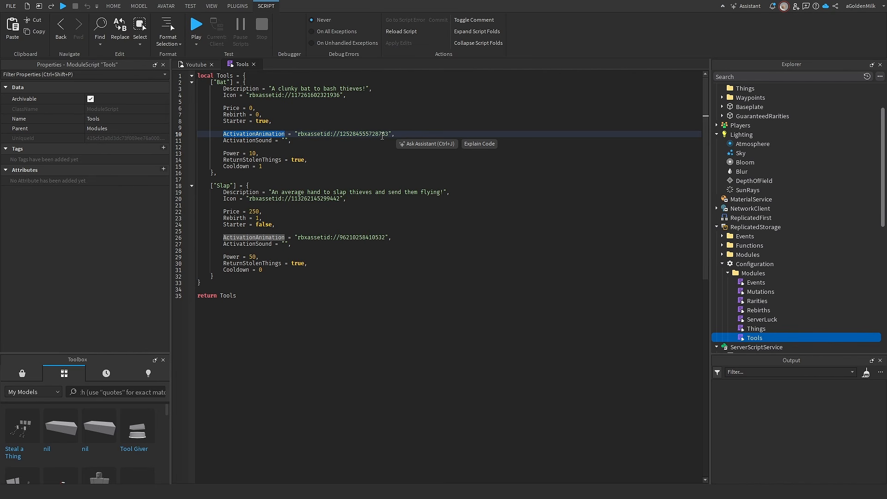
{"action": "left_click", "coordinate": [275, 142]}
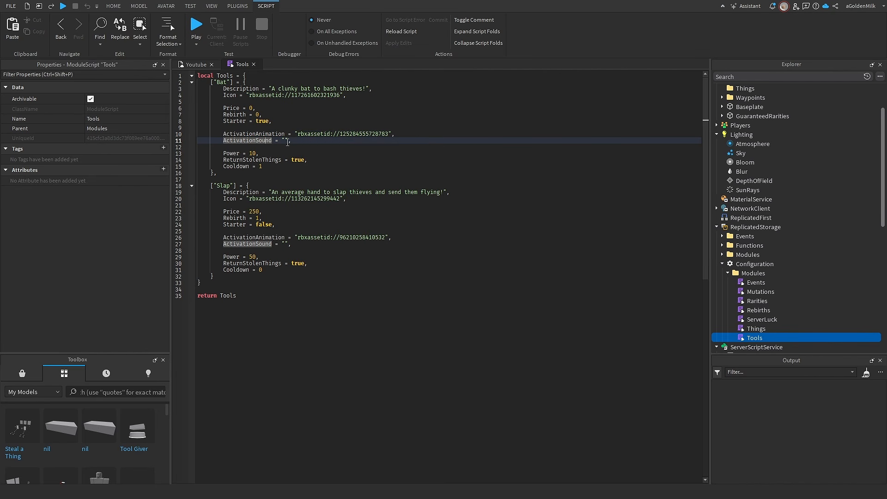
{"action": "left_click", "coordinate": [253, 153]}
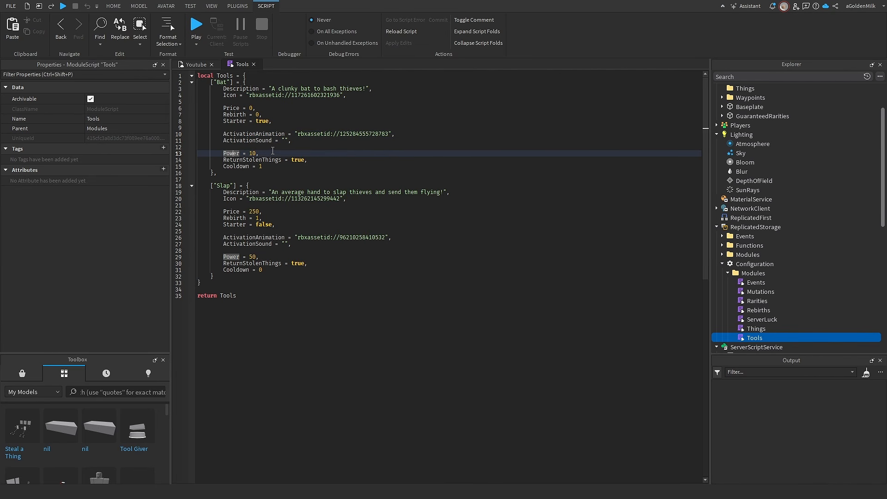
{"action": "double_click", "coordinate": [253, 153]}
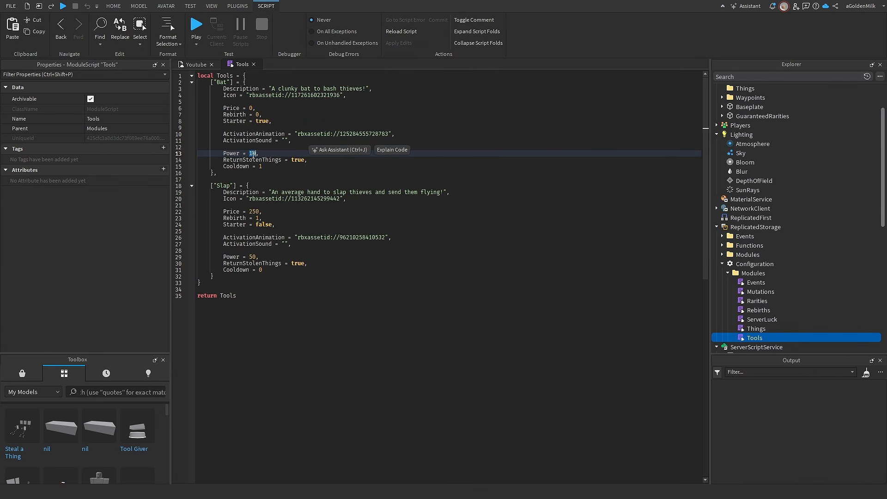
{"action": "type", "text": "0"}
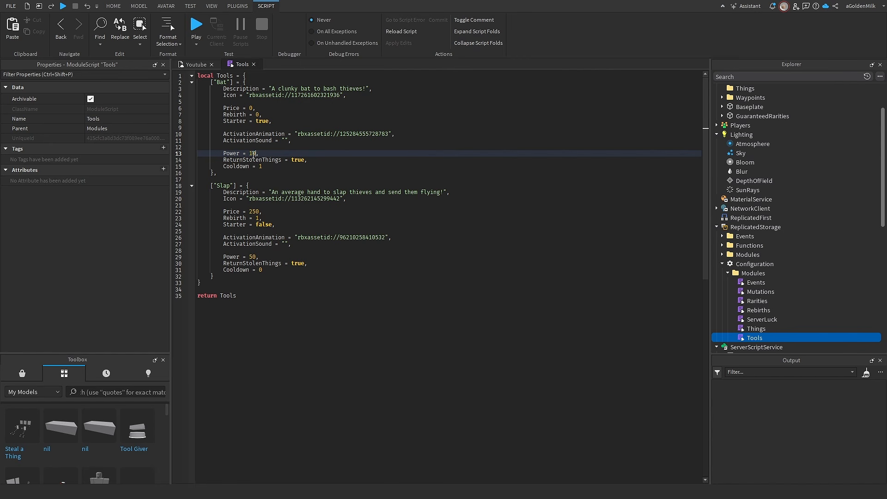
{"action": "left_click", "coordinate": [256, 160]}
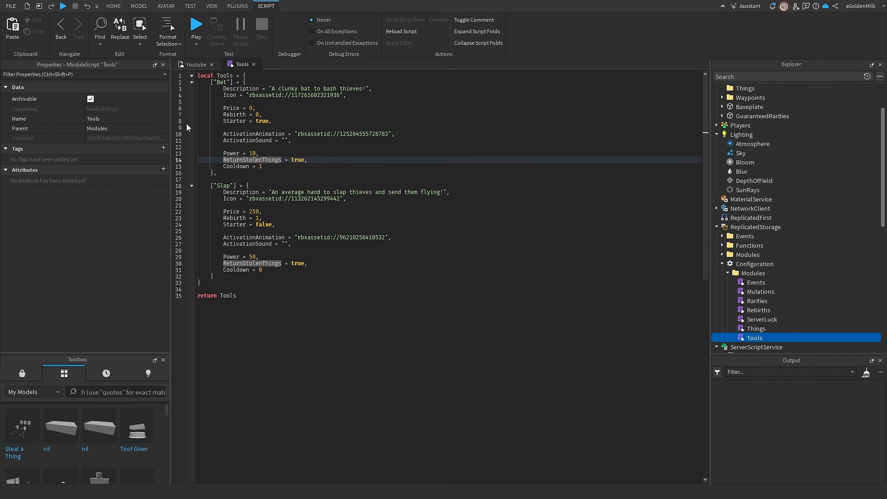
{"action": "left_click", "coordinate": [299, 160]}
{"action": "double_click", "coordinate": [229, 167]}
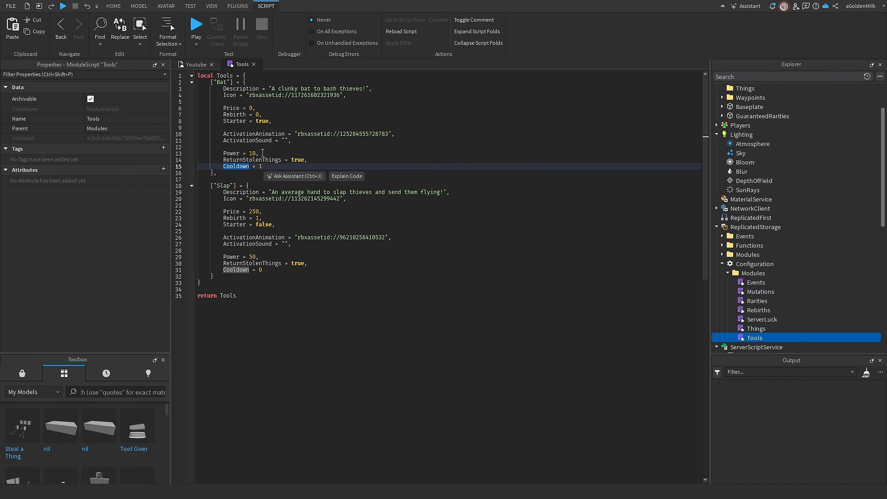
Step: Examine the Starter, Price, Rebirth and Power settings of the Slap entry
{"action": "left_click", "coordinate": [283, 224]}
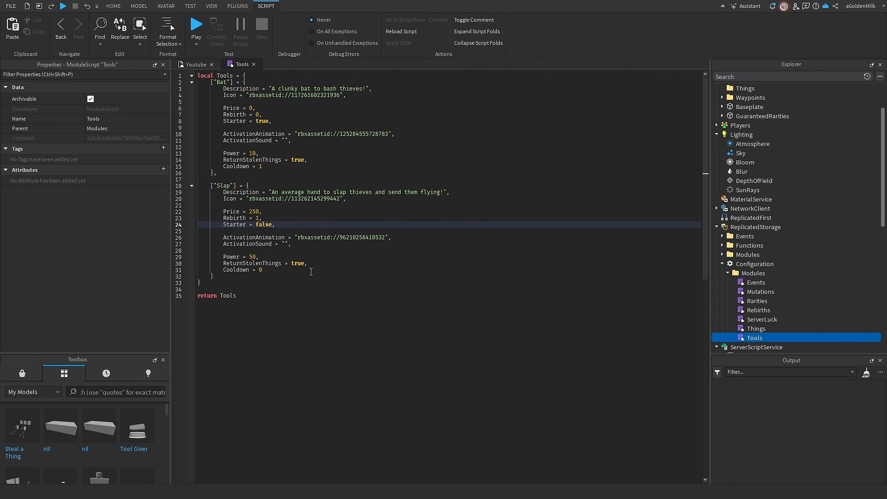
{"action": "double_click", "coordinate": [235, 225]}
{"action": "double_click", "coordinate": [265, 225]}
{"action": "left_click_drag", "start_coordinate": [262, 219], "coordinate": [224, 214]}
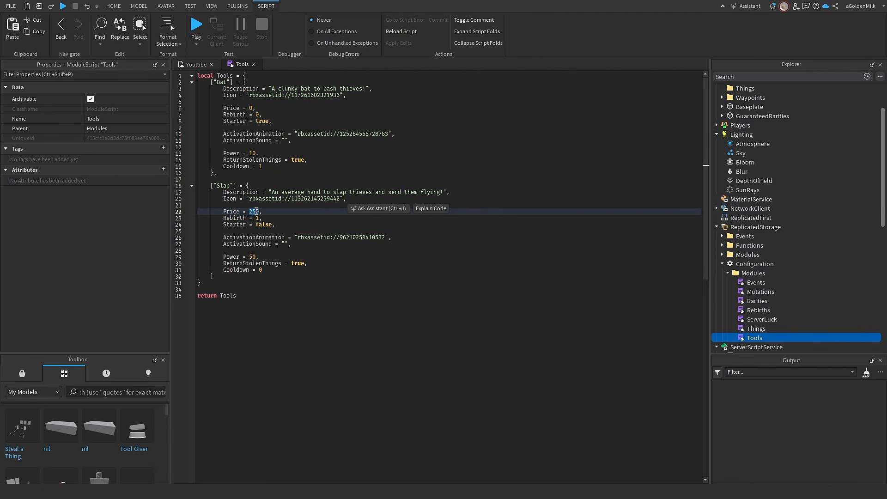
{"action": "left_click", "coordinate": [260, 218]}
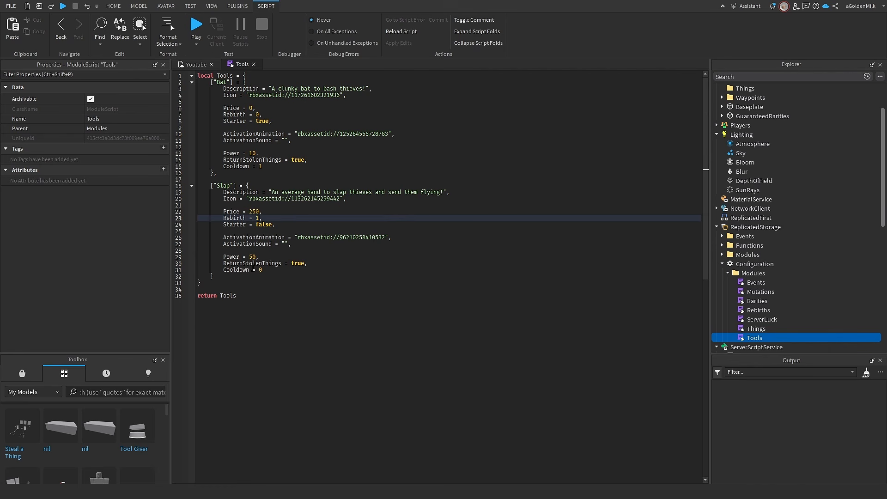
{"action": "double_click", "coordinate": [253, 256]}
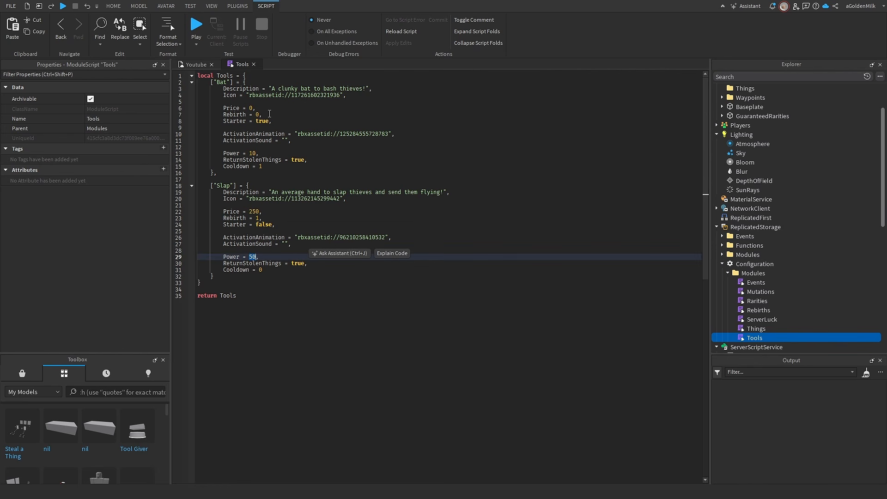
Step: Duplicate the whole Slap entry below itself in the Tools table, separating the two entries with a comma
{"action": "left_click_drag", "start_coordinate": [213, 276], "coordinate": [210, 185]}
{"action": "key", "text": "ctrl+c"}
{"action": "left_click", "coordinate": [223, 277]}
{"action": "type", "text": ","}
{"action": "key", "text": "Return"}
{"action": "key", "text": "Return"}
{"action": "key", "text": "ctrl+v"}
Step: Remove the duplicated Slap entry with its separating comma and close the Tools script
{"action": "left_click", "coordinate": [205, 310]}
{"action": "left_click", "coordinate": [216, 376], "text": "shift"}
{"action": "left_click_drag", "start_coordinate": [215, 379], "coordinate": [214, 276]}
{"action": "key", "text": "BackSpace"}
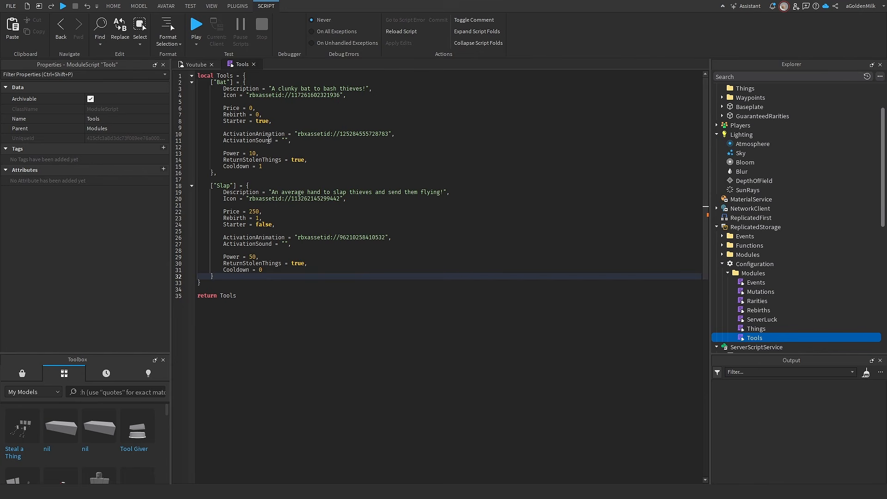
{"action": "left_click", "coordinate": [254, 65]}
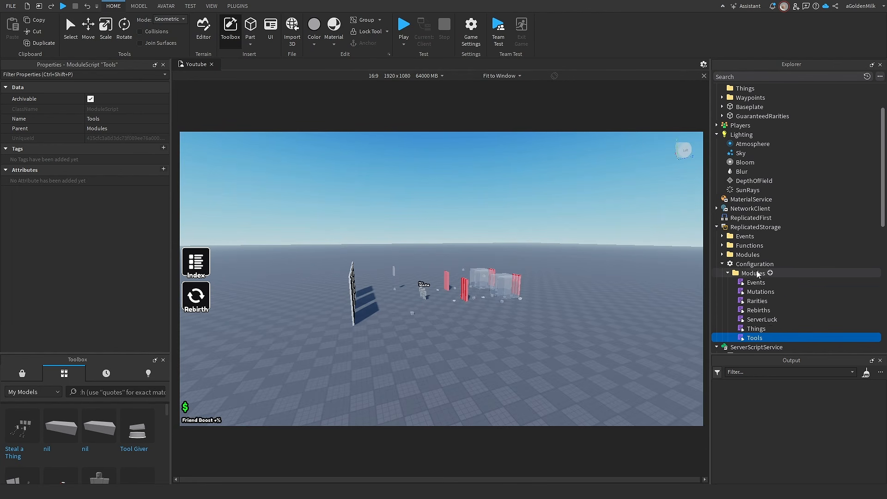
Step: Expand the Things folder in ServerStorage and look through its Default, Gold and Night mutation folders
{"action": "scroll", "coordinate": [756, 274], "scroll_direction": "down", "scroll_amount": 3}
{"action": "scroll", "coordinate": [781, 253], "scroll_direction": "down", "scroll_amount": 2}
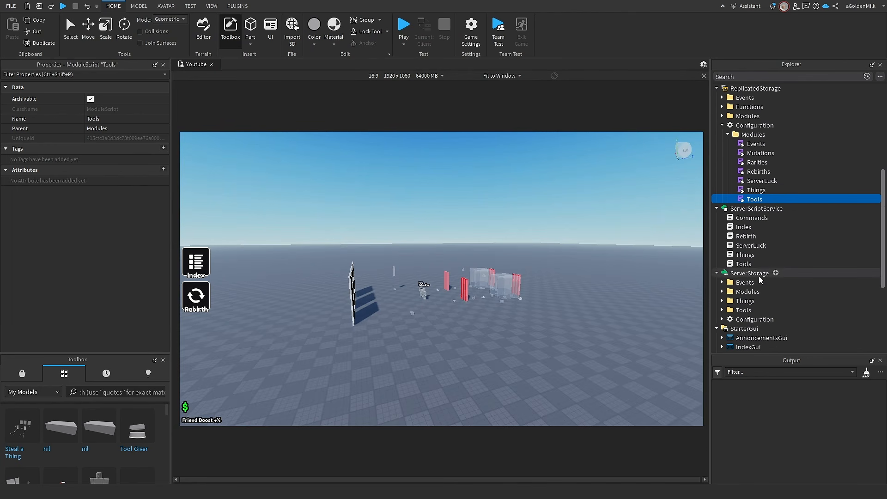
{"action": "left_click", "coordinate": [734, 301]}
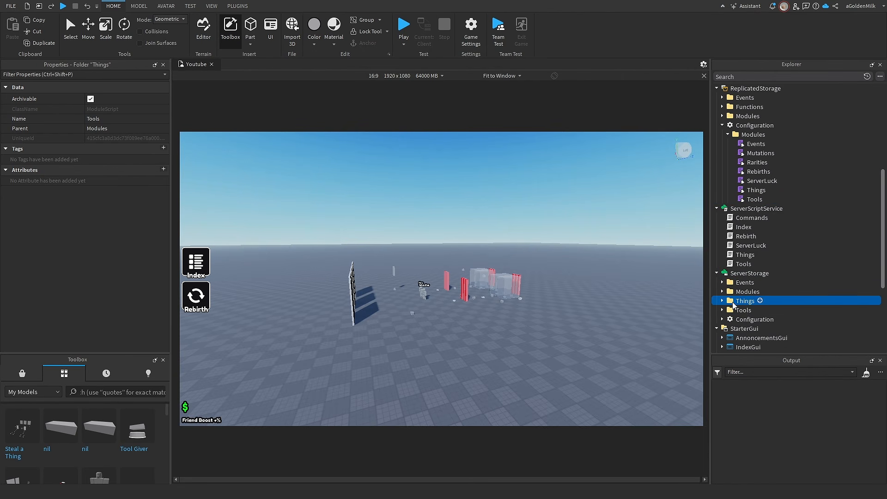
{"action": "scroll", "coordinate": [748, 282], "scroll_direction": "down", "scroll_amount": 1}
{"action": "left_click", "coordinate": [723, 273]}
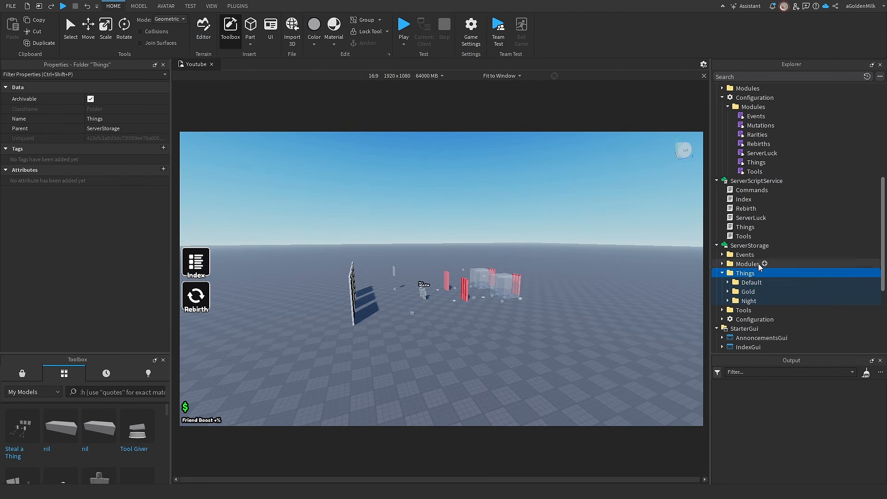
{"action": "left_click", "coordinate": [748, 282]}
{"action": "key", "text": "Down"}
{"action": "key", "text": "Down"}
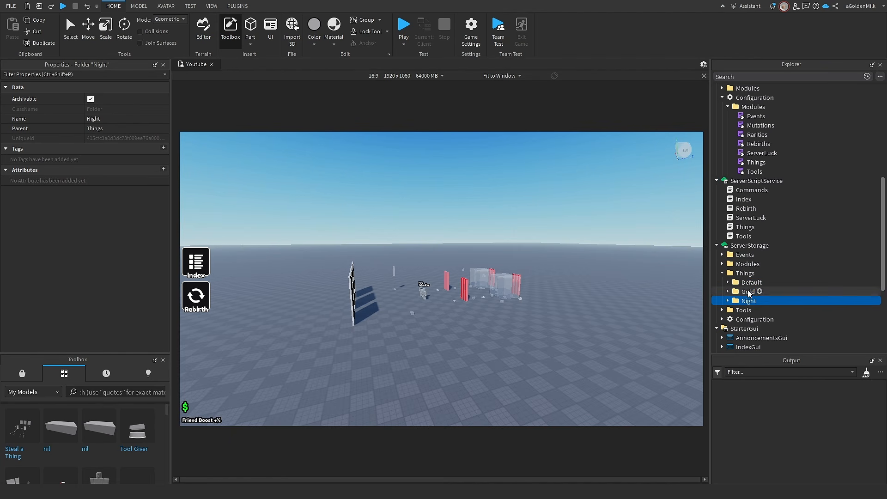
{"action": "left_click", "coordinate": [747, 284]}
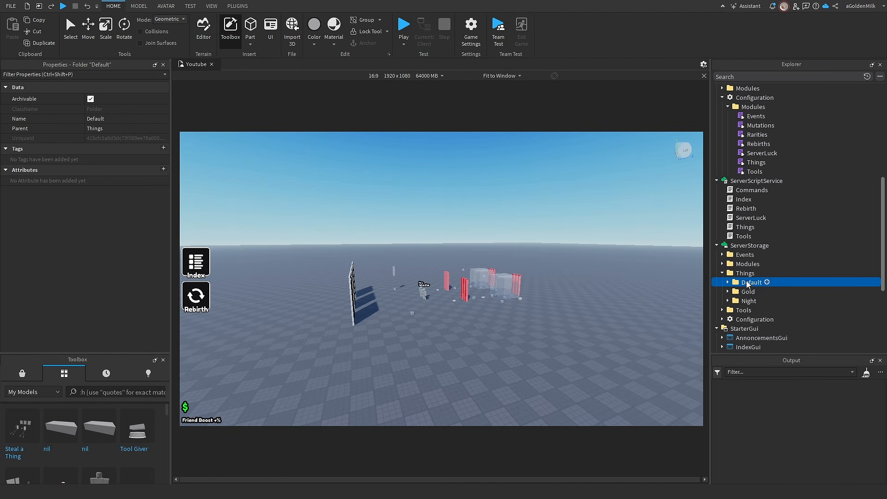
Step: Check the Default, Gold and Night entries in the Mutations configuration module, then return to the 3D viewport
{"action": "left_click", "coordinate": [753, 127]}
{"action": "double_click", "coordinate": [753, 128]}
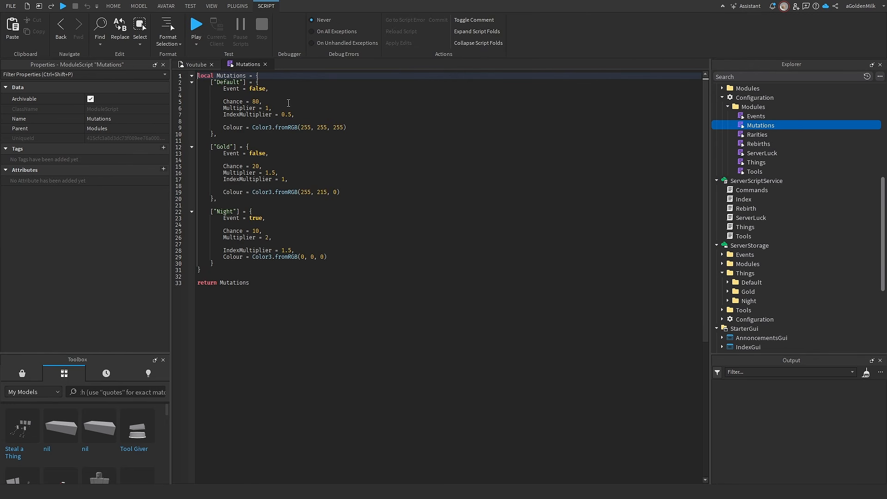
{"action": "left_click", "coordinate": [194, 65]}
Step: Expand the Default, Gold and Night folders under Things to show their Common and Rare subfolders
{"action": "left_click", "coordinate": [744, 292]}
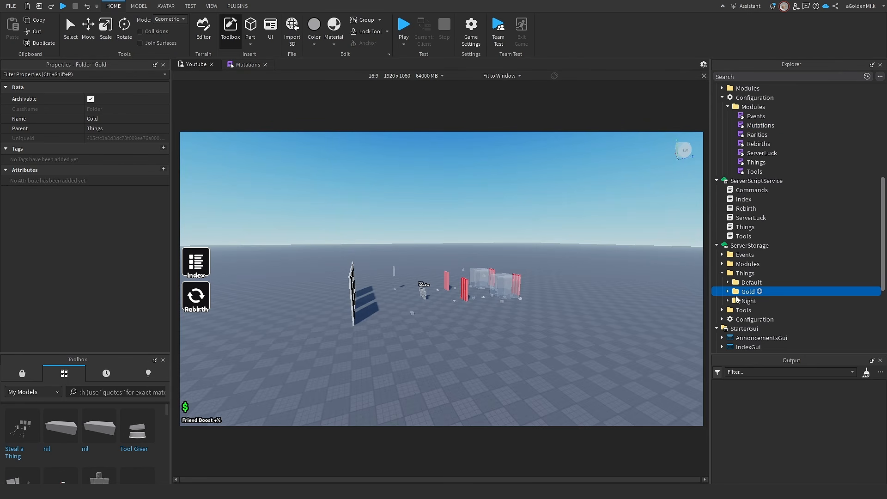
{"action": "left_click", "coordinate": [728, 291]}
{"action": "left_click", "coordinate": [728, 292]}
{"action": "left_click", "coordinate": [728, 298]}
{"action": "left_click", "coordinate": [728, 298]}
{"action": "left_click", "coordinate": [728, 291]}
{"action": "left_click", "coordinate": [728, 282]}
{"action": "scroll", "coordinate": [728, 305], "scroll_direction": "down", "scroll_amount": 1}
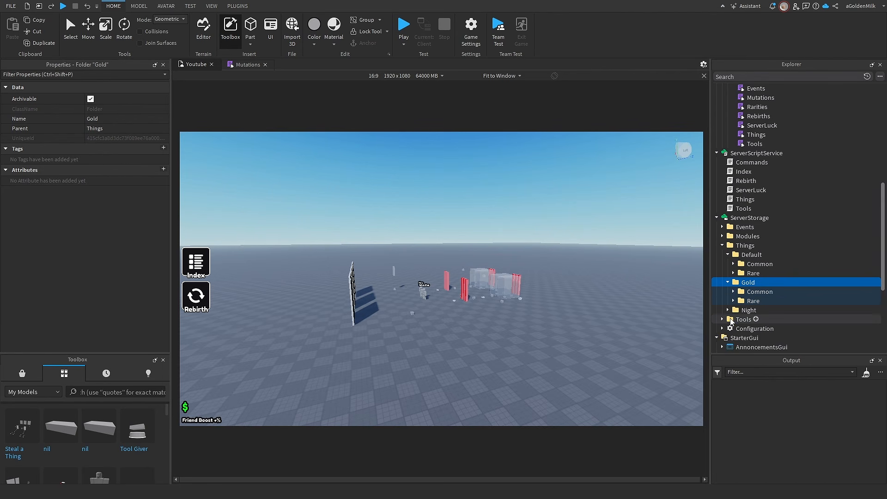
{"action": "left_click", "coordinate": [727, 310]}
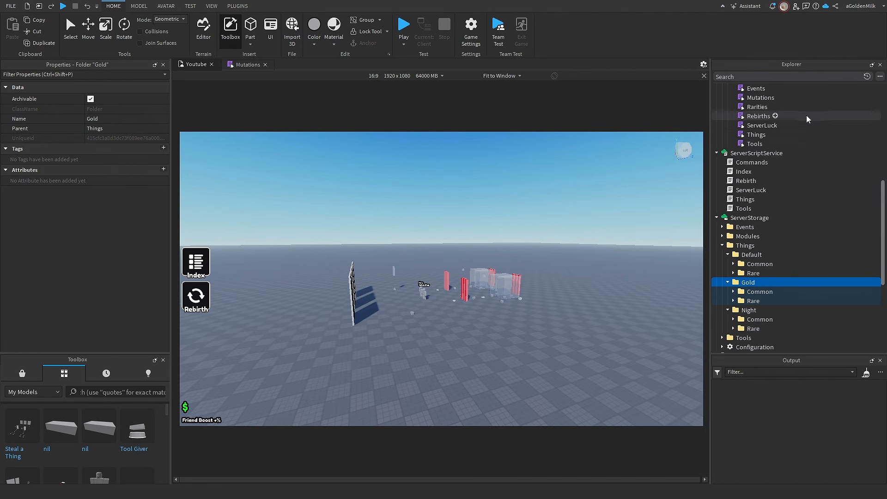
Step: Check the Rarities configuration module and close the Rarities and Mutations scripts
{"action": "double_click", "coordinate": [760, 107]}
{"action": "left_click", "coordinate": [312, 66]}
{"action": "left_click", "coordinate": [265, 65]}
Step: Expand the Default folder's Common and Rare subfolders and inspect the Thing and Human models
{"action": "left_click", "coordinate": [734, 273]}
{"action": "left_click", "coordinate": [733, 264]}
{"action": "scroll", "coordinate": [756, 227], "scroll_direction": "down", "scroll_amount": 3}
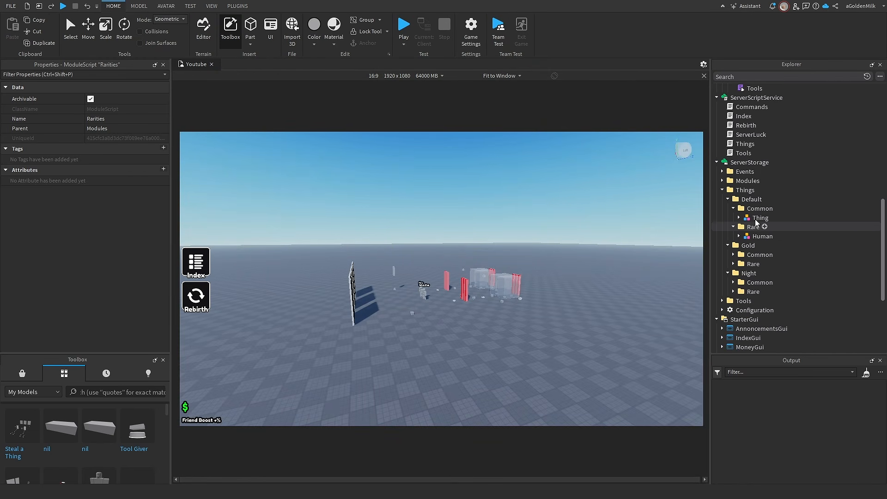
{"action": "left_click", "coordinate": [759, 217]}
{"action": "left_click", "coordinate": [756, 237]}
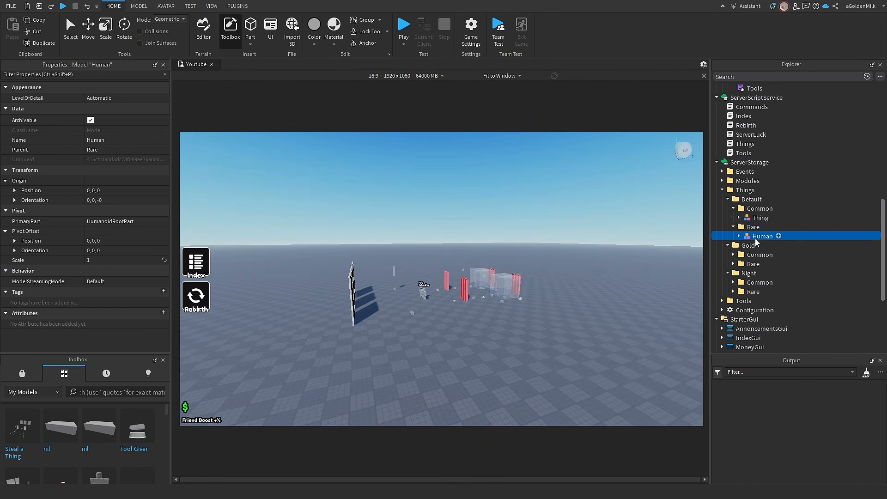
Step: Expand the Gold folder's Common and Rare subfolders and inspect their Thing and Human models
{"action": "left_click", "coordinate": [733, 255]}
{"action": "left_click", "coordinate": [760, 264]}
{"action": "left_click", "coordinate": [734, 273]}
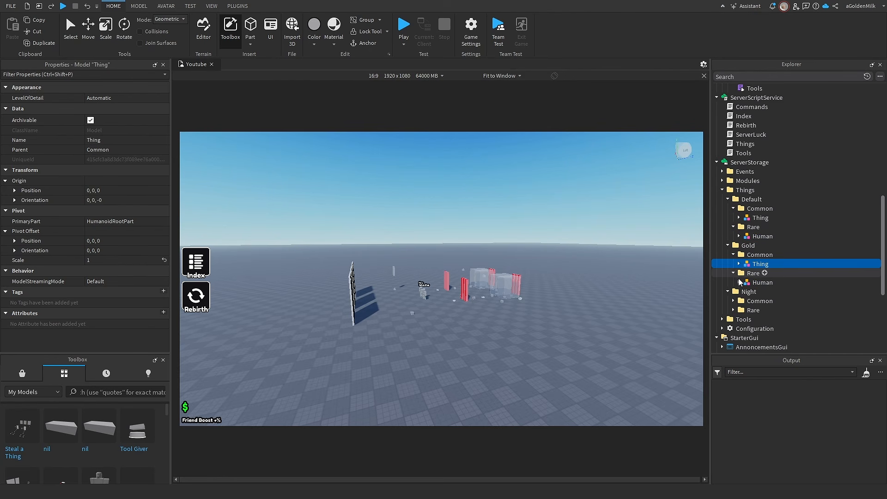
{"action": "left_click", "coordinate": [760, 283]}
Step: Expand the Night folder's rarity subfolders and examine the Common Thing model's Sparkles effect and Head colour
{"action": "left_click", "coordinate": [733, 301]}
{"action": "left_click", "coordinate": [734, 319]}
{"action": "left_click", "coordinate": [740, 310]}
{"action": "scroll", "coordinate": [762, 258], "scroll_direction": "down", "scroll_amount": 6}
{"action": "left_click", "coordinate": [744, 209]}
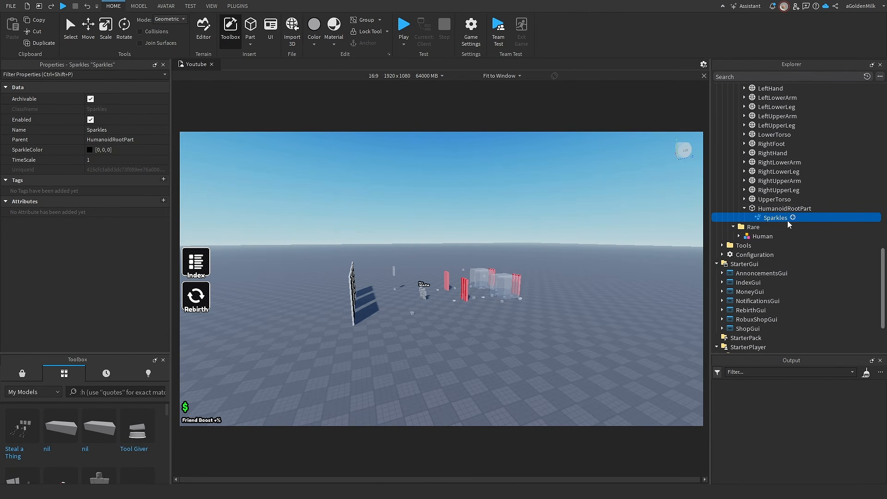
{"action": "scroll", "coordinate": [786, 240], "scroll_direction": "up", "scroll_amount": 5}
{"action": "left_click", "coordinate": [769, 218]}
{"action": "left_click", "coordinate": [765, 208]}
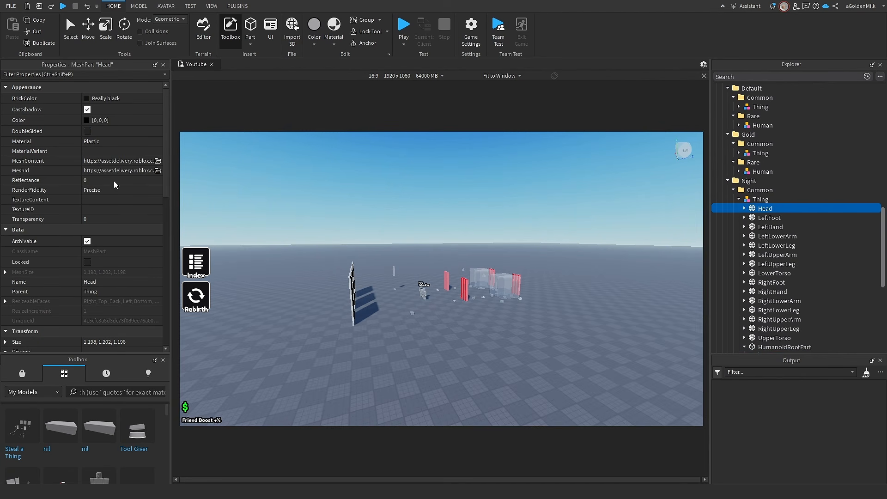
Step: Collapse the Night Thing model and examine the Body Colors of the Rare Human model in the Night folder
{"action": "scroll", "coordinate": [822, 262], "scroll_direction": "down", "scroll_amount": 2}
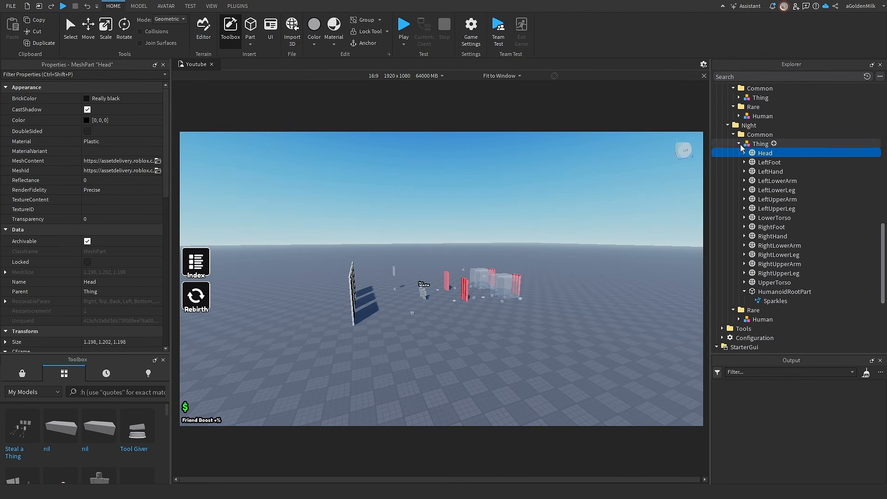
{"action": "left_click", "coordinate": [739, 143]}
{"action": "left_click", "coordinate": [739, 162]}
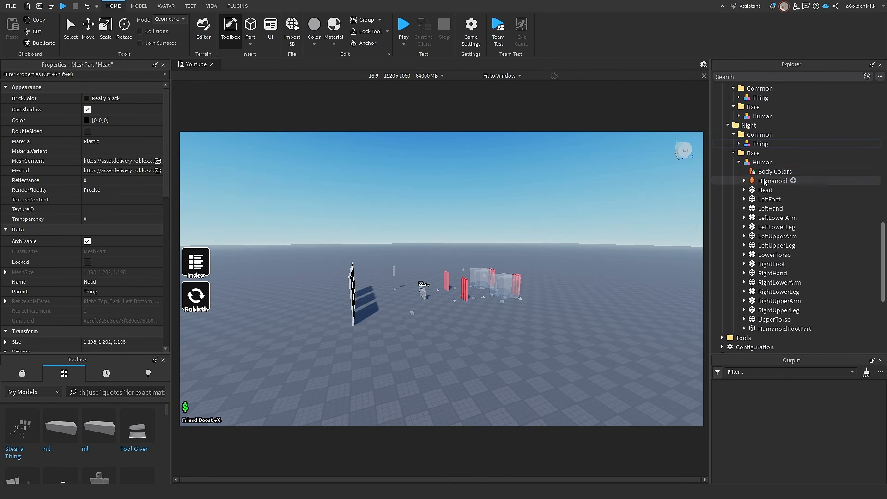
{"action": "left_click", "coordinate": [786, 180]}
{"action": "left_click", "coordinate": [769, 171]}
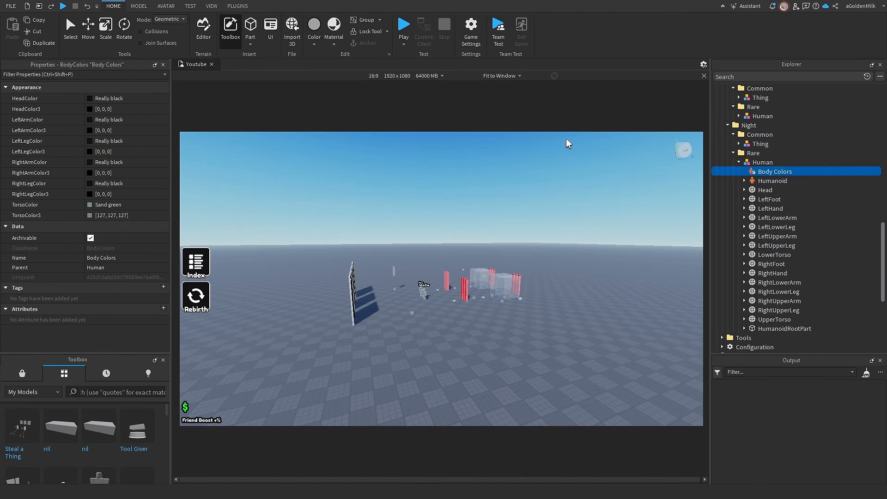
Step: Examine the PrimaryPart setting of the Gold folder's Thing model and its HumanoidRootPart
{"action": "scroll", "coordinate": [739, 171], "scroll_direction": "up", "scroll_amount": 3}
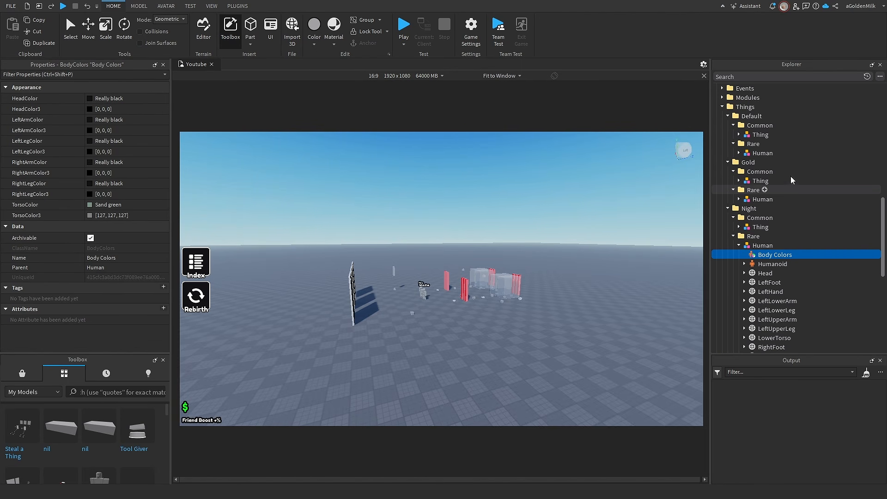
{"action": "left_click", "coordinate": [760, 181]}
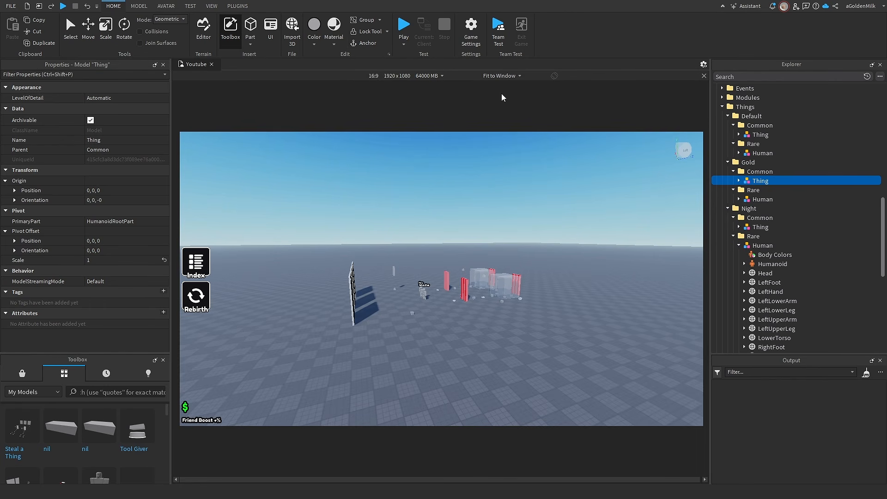
{"action": "left_click", "coordinate": [739, 181]}
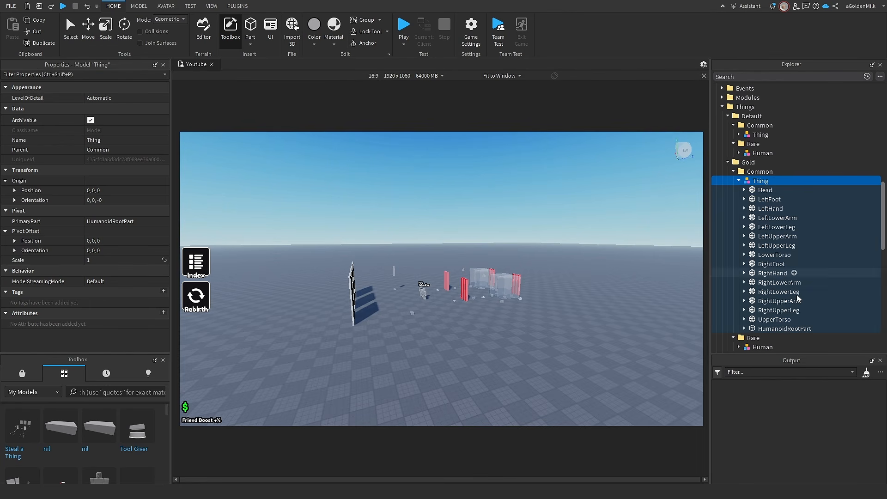
{"action": "left_click", "coordinate": [781, 329]}
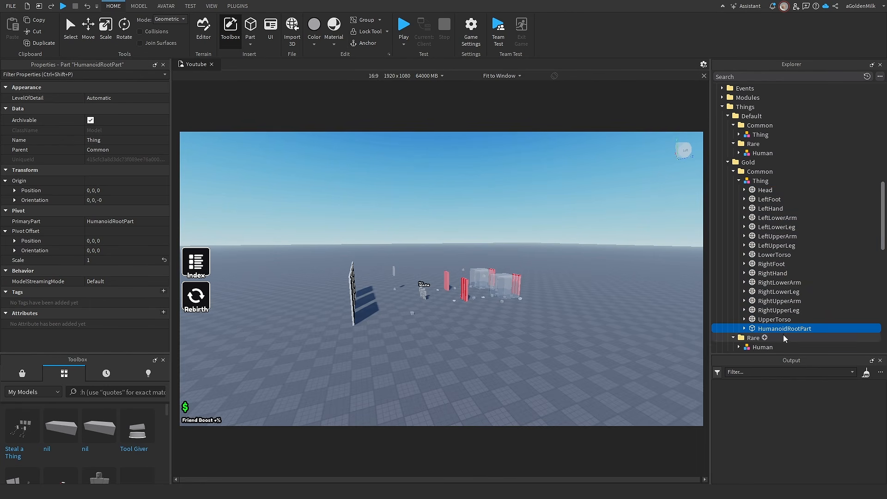
{"action": "left_click", "coordinate": [761, 181]}
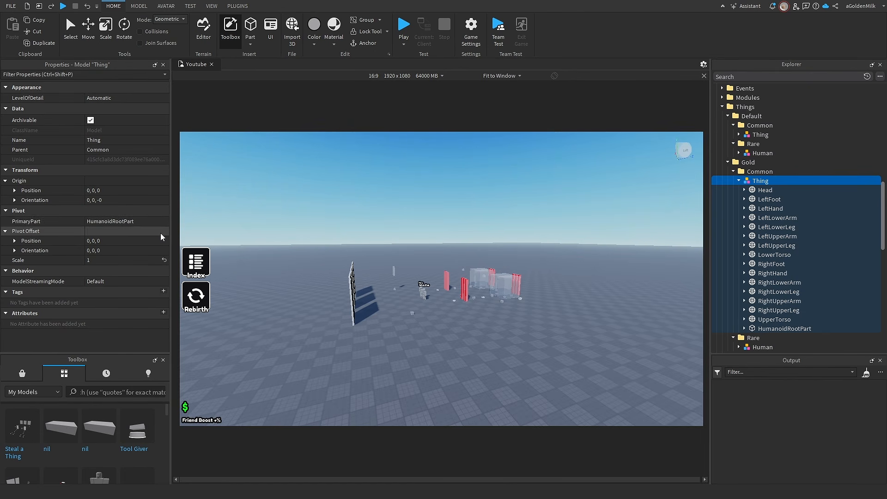
{"action": "left_click", "coordinate": [772, 329]}
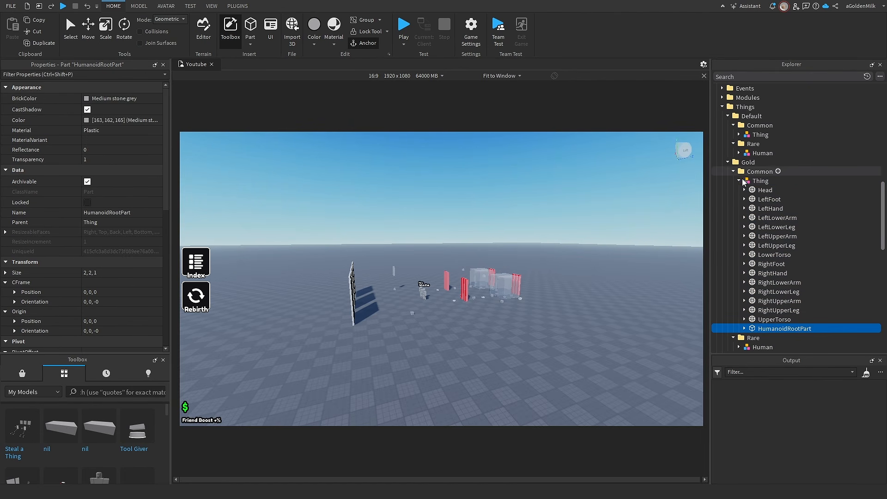
Step: Collapse the Gold Thing model and the whole Things folder in ServerStorage
{"action": "left_click", "coordinate": [739, 181]}
{"action": "scroll", "coordinate": [734, 173], "scroll_direction": "up", "scroll_amount": 2}
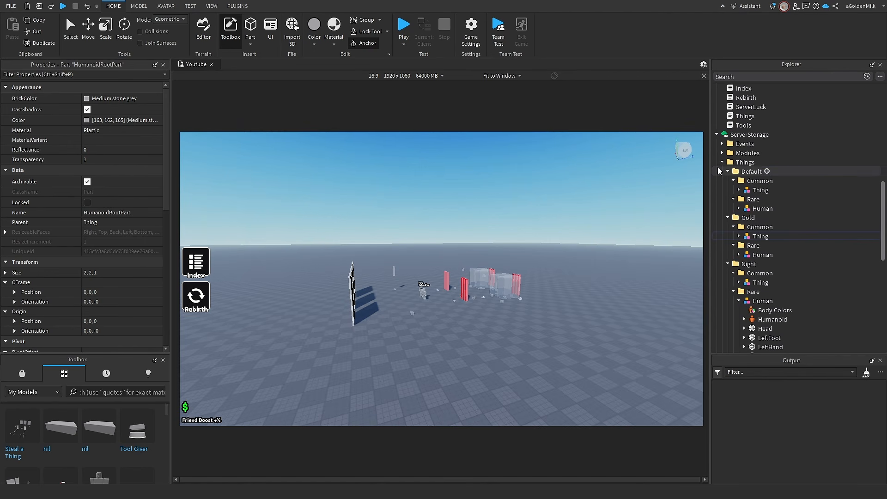
{"action": "left_click", "coordinate": [722, 162]}
{"action": "scroll", "coordinate": [749, 148], "scroll_direction": "up", "scroll_amount": 1}
{"action": "scroll", "coordinate": [749, 147], "scroll_direction": "up", "scroll_amount": 3}
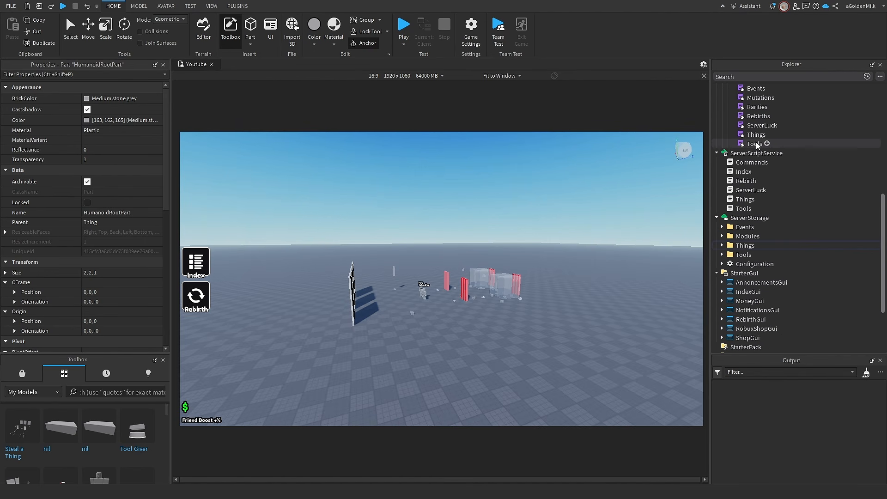
{"action": "scroll", "coordinate": [737, 258], "scroll_direction": "down", "scroll_amount": 3}
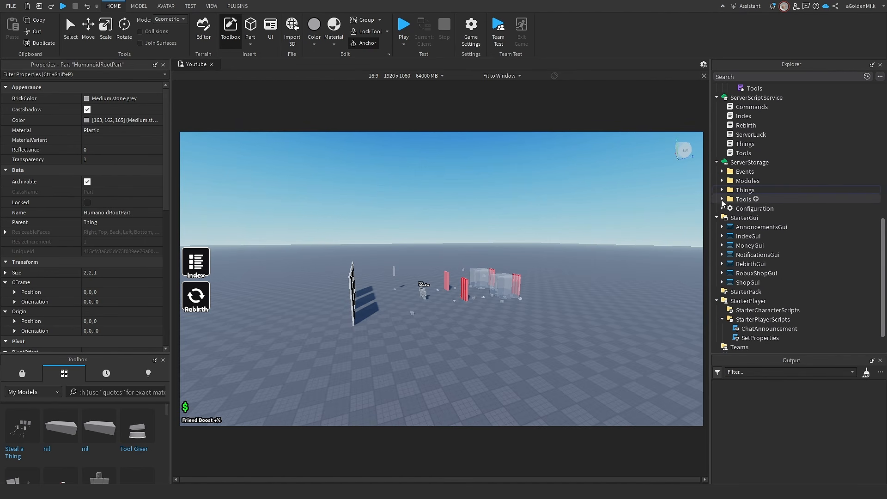
Step: Inspect the parts of the Bat and Slap tools in ServerStorage's Tools folder, then collapse the folder
{"action": "left_click", "coordinate": [722, 200]}
{"action": "left_click", "coordinate": [727, 209]}
{"action": "left_click", "coordinate": [728, 227]}
{"action": "left_click", "coordinate": [753, 217]}
{"action": "left_click", "coordinate": [754, 236]}
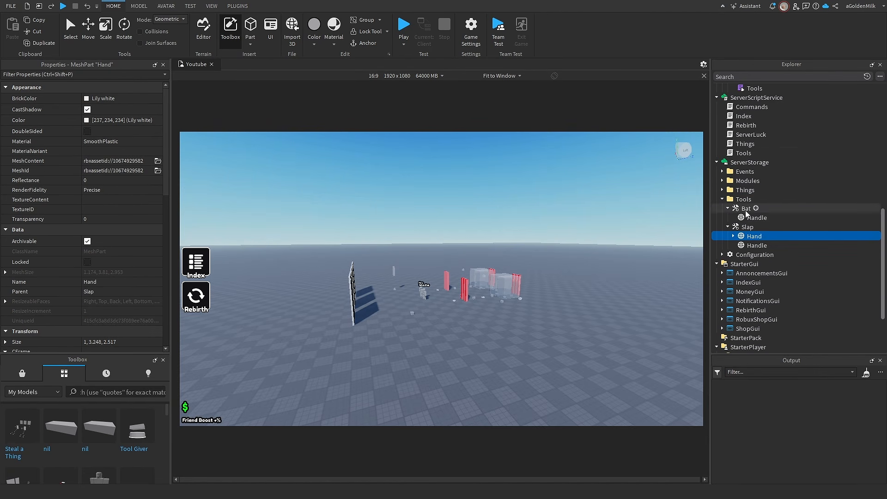
{"action": "left_click", "coordinate": [728, 227]}
{"action": "left_click", "coordinate": [728, 208]}
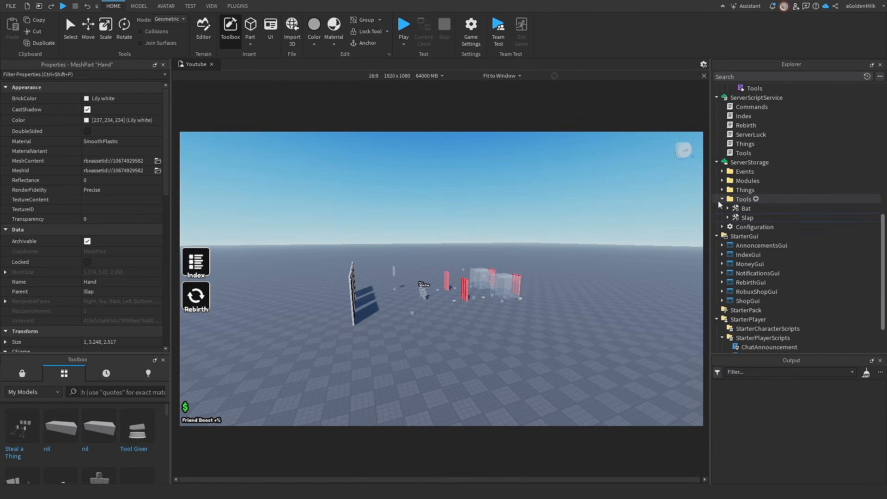
{"action": "left_click", "coordinate": [722, 199]}
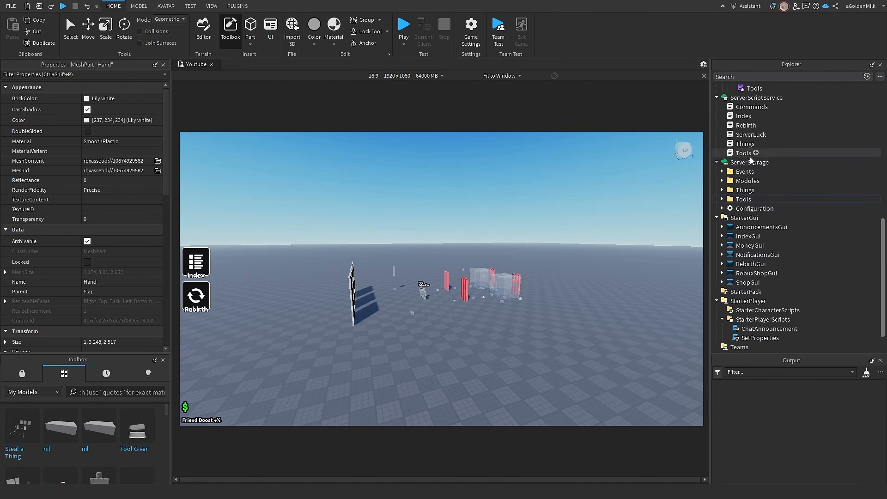
Step: Open the GuaranteedRarities module from the Configuration Modules folder in ServerStorage
{"action": "left_click", "coordinate": [722, 208]}
{"action": "left_click", "coordinate": [728, 218]}
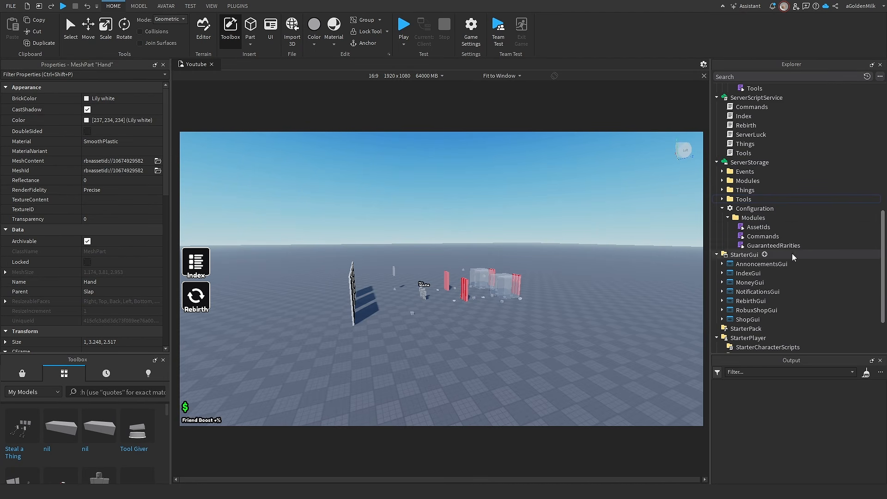
{"action": "double_click", "coordinate": [771, 245]}
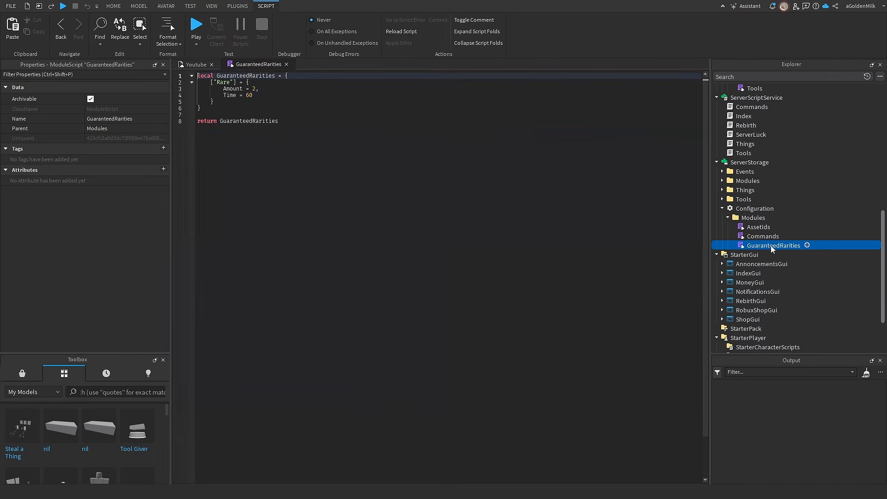
Step: Return to the 3D viewport and view the translucent pillar near the leaderboard up close
{"action": "left_click", "coordinate": [195, 64]}
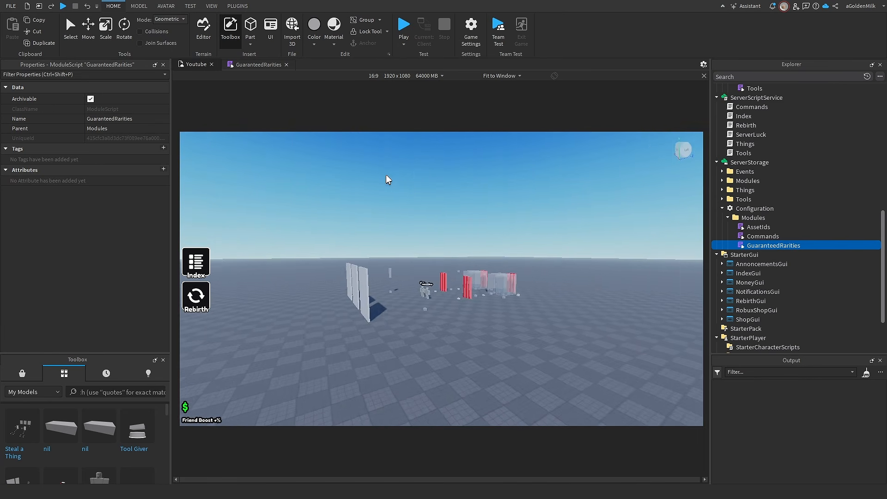
{"action": "key", "text": "w"}
{"action": "key", "text": "d"}
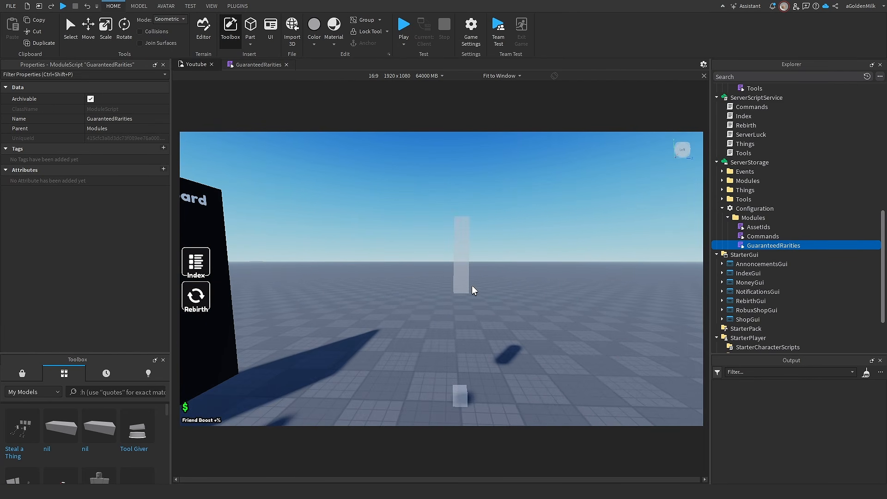
Step: Return to the GuaranteedRarities script and examine the Amount setting of the Rare entry
{"action": "left_click", "coordinate": [266, 64]}
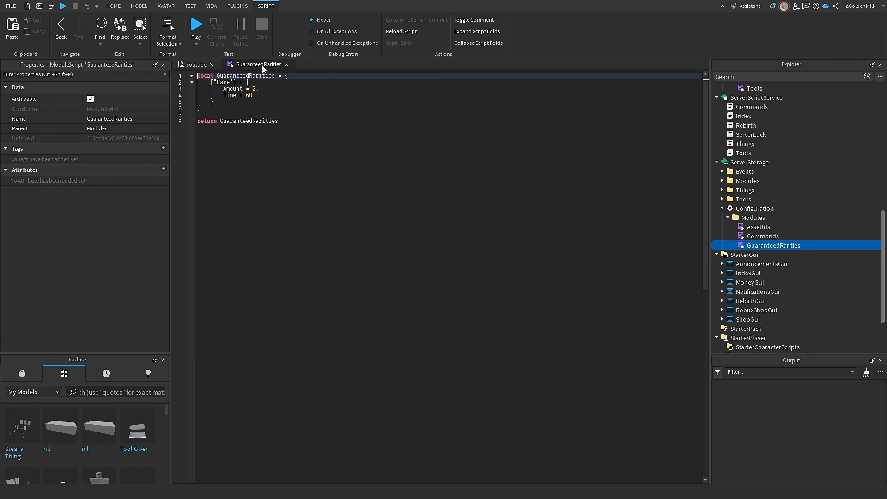
{"action": "left_click", "coordinate": [231, 88]}
{"action": "double_click", "coordinate": [234, 89]}
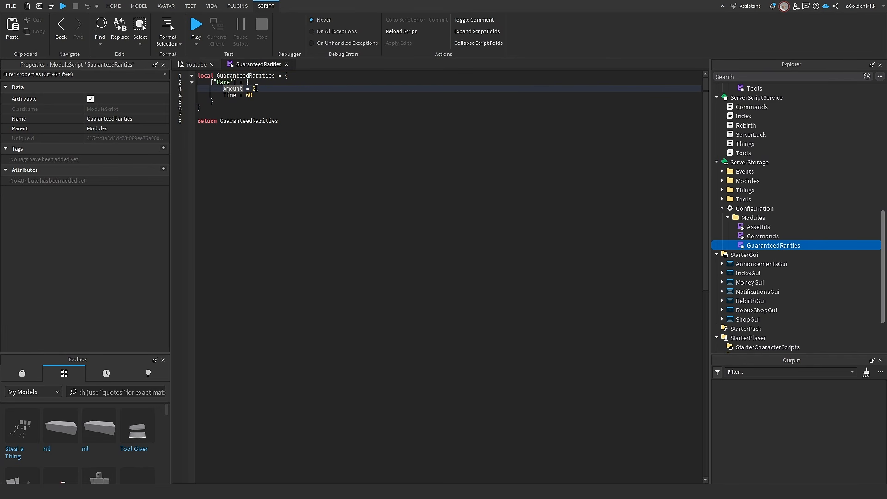
Step: Examine the Time setting of the Rare entry, then close the GuaranteedRarities script and return to the 3D viewport
{"action": "double_click", "coordinate": [230, 95]}
{"action": "double_click", "coordinate": [248, 95]}
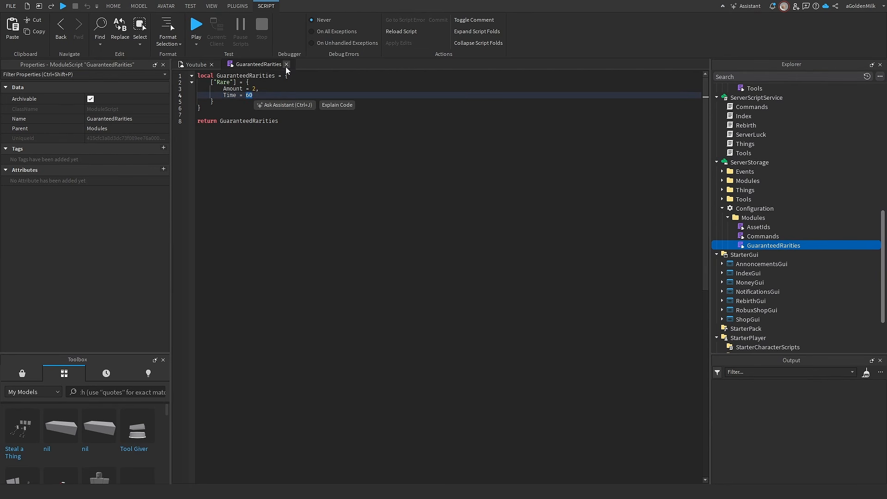
{"action": "left_click", "coordinate": [204, 66]}
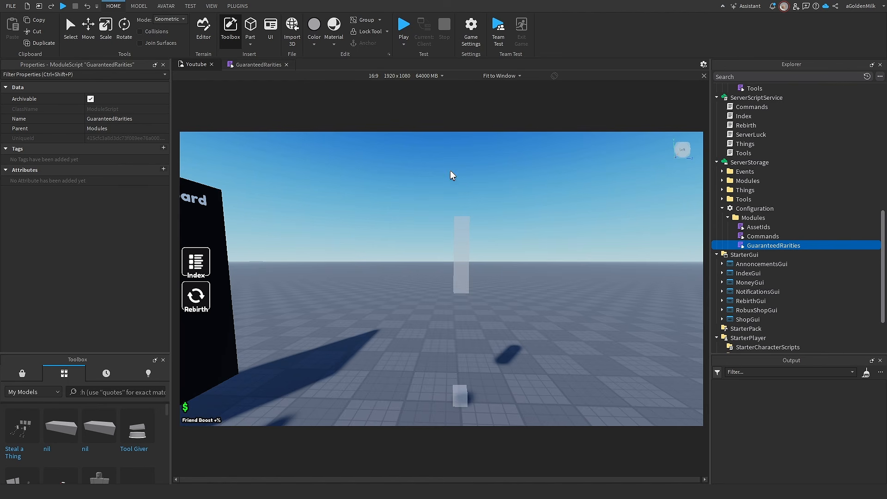
{"action": "left_click", "coordinate": [286, 65]}
{"action": "right_click_drag", "start_coordinate": [491, 225], "coordinate": [511, 287]}
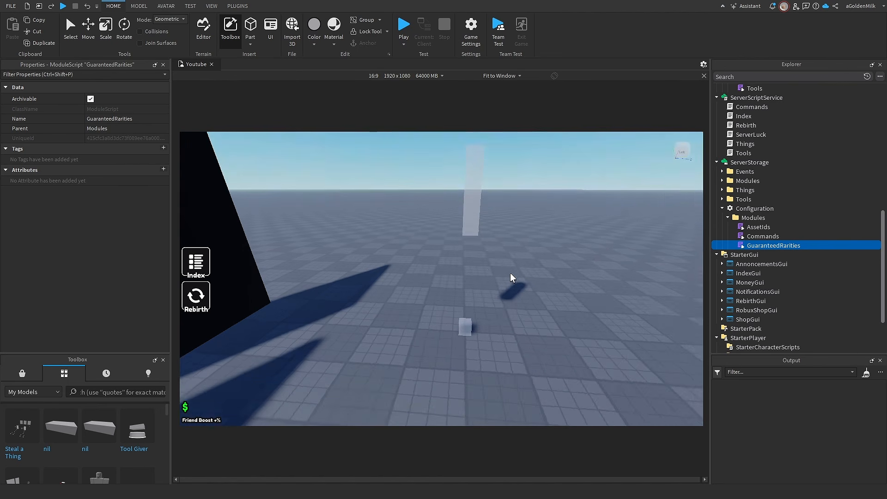
Step: Open the Commands module from the Configuration Modules folder and examine the user ID in its Whitelist table
{"action": "double_click", "coordinate": [763, 236]}
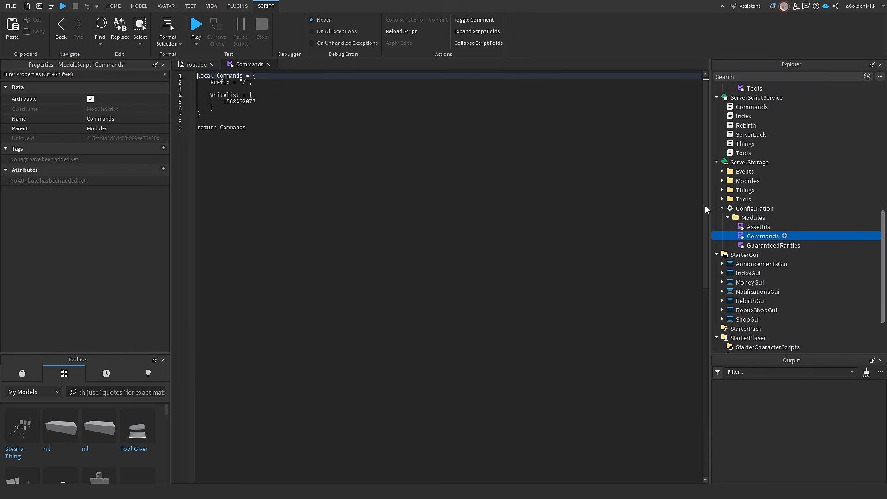
{"action": "double_click", "coordinate": [224, 101]}
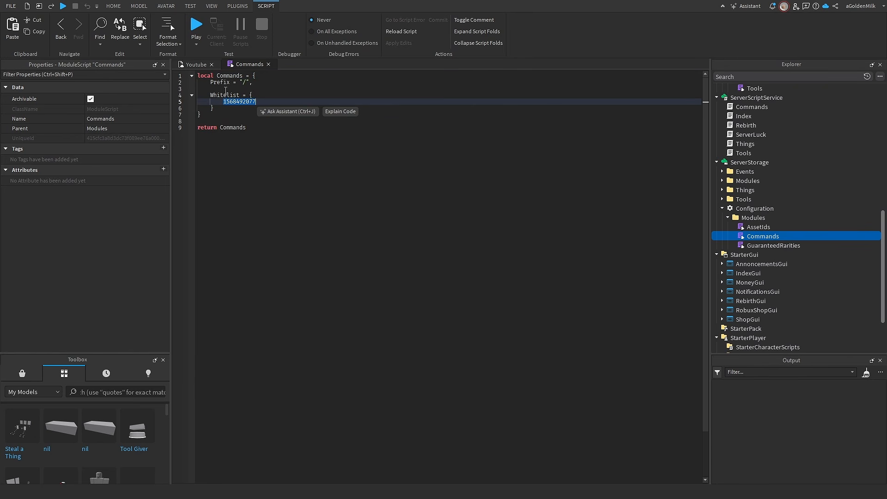
{"action": "left_click", "coordinate": [227, 95]}
{"action": "double_click", "coordinate": [250, 101]}
Step: Try adding a second entry line below the existing user ID in the Whitelist table, and remove it again
{"action": "left_click", "coordinate": [264, 100]}
{"action": "type", "text": ","}
{"action": "key", "text": "Return"}
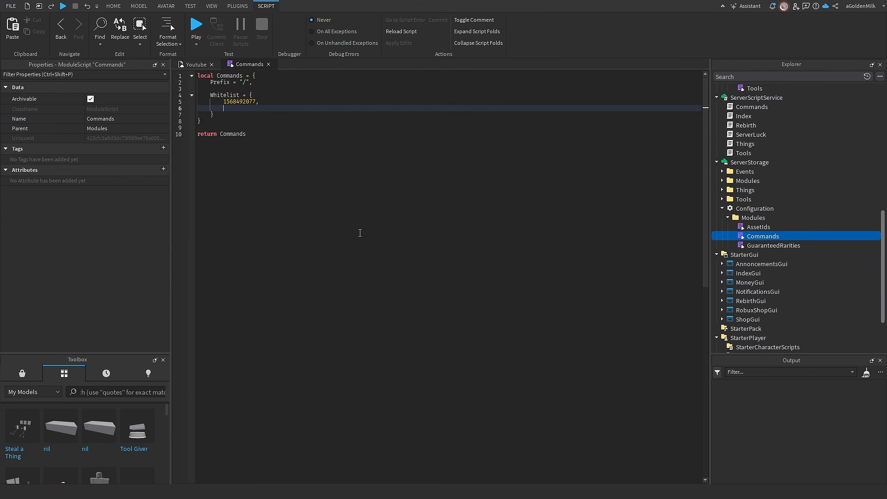
{"action": "left_click_drag", "start_coordinate": [239, 108], "coordinate": [259, 103]}
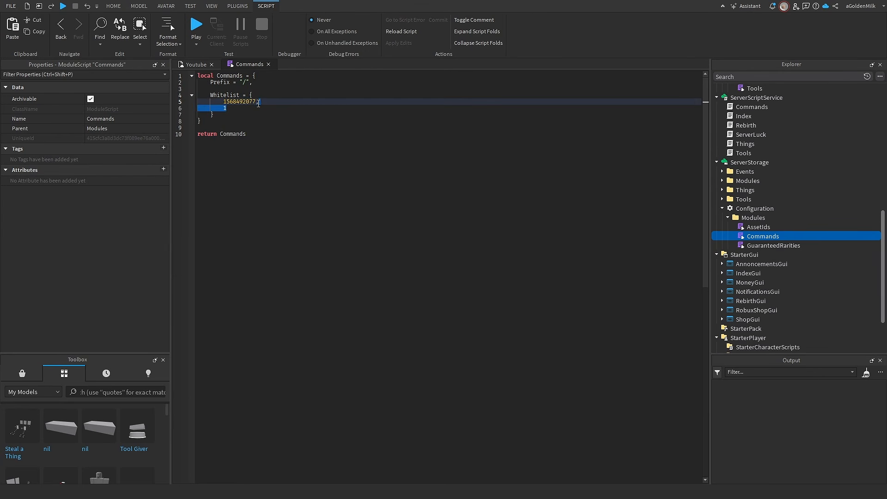
{"action": "key", "text": "BackSpace"}
Step: Check the Prefix setting in the Commands module and close the script
{"action": "left_click", "coordinate": [245, 82]}
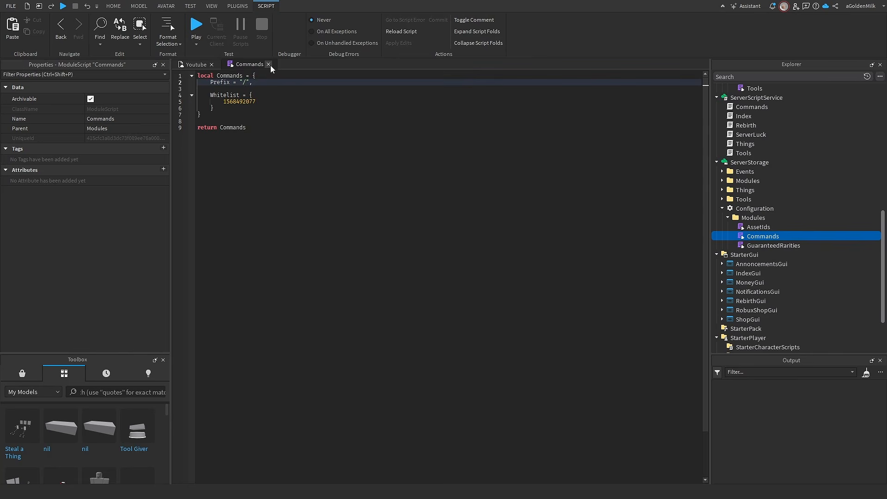
{"action": "left_click", "coordinate": [268, 64]}
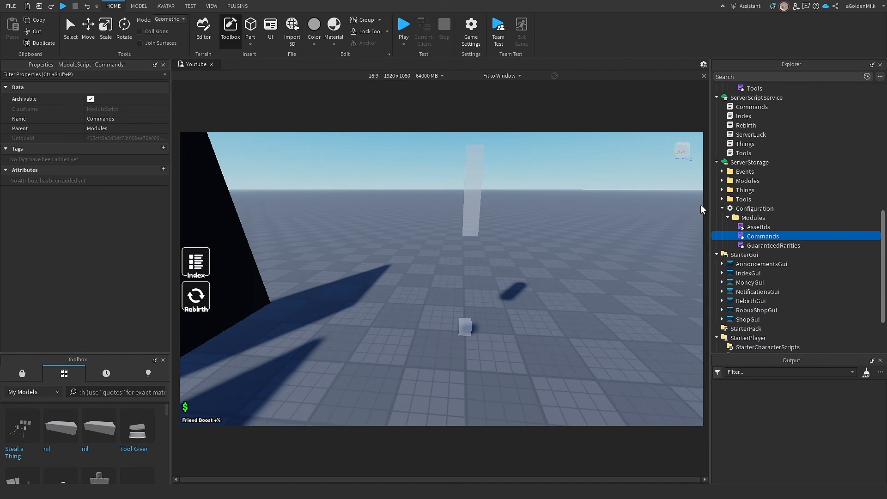
Step: Open the AssetIds module, examine the UnlockBase ID under DeveloperProducts, and close the script
{"action": "left_click", "coordinate": [759, 228]}
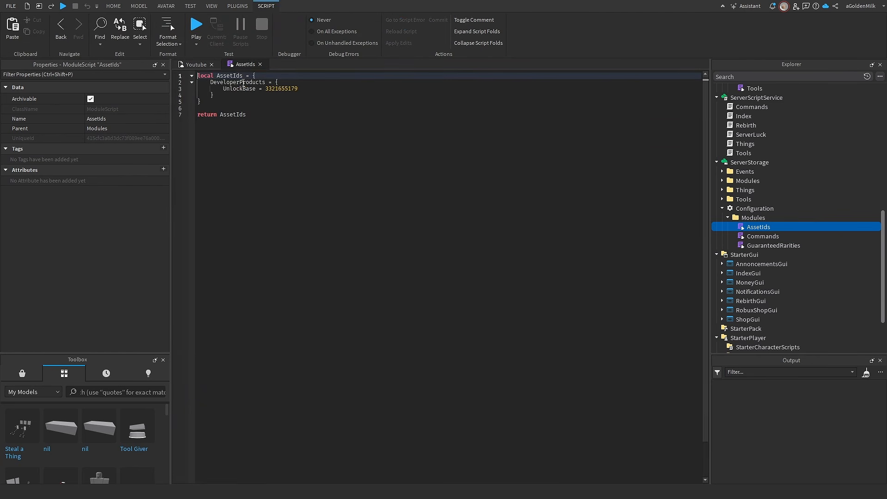
{"action": "double_click", "coordinate": [244, 82]}
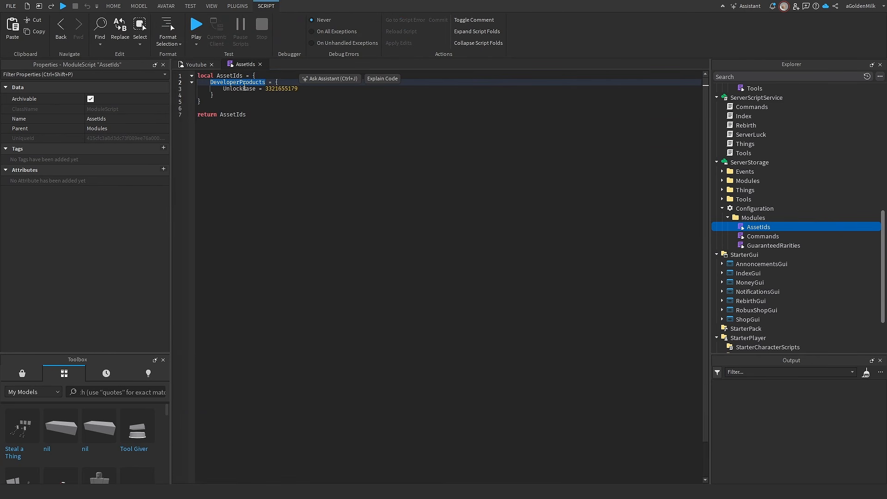
{"action": "double_click", "coordinate": [281, 88]}
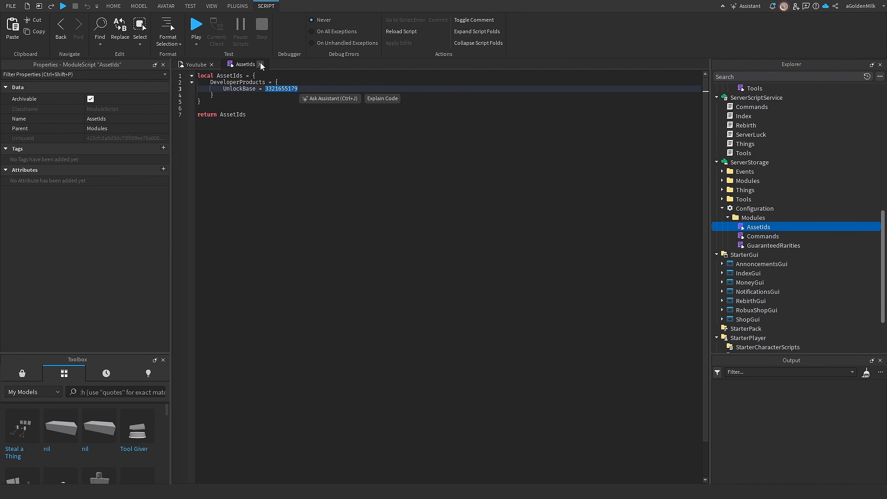
{"action": "left_click", "coordinate": [261, 65]}
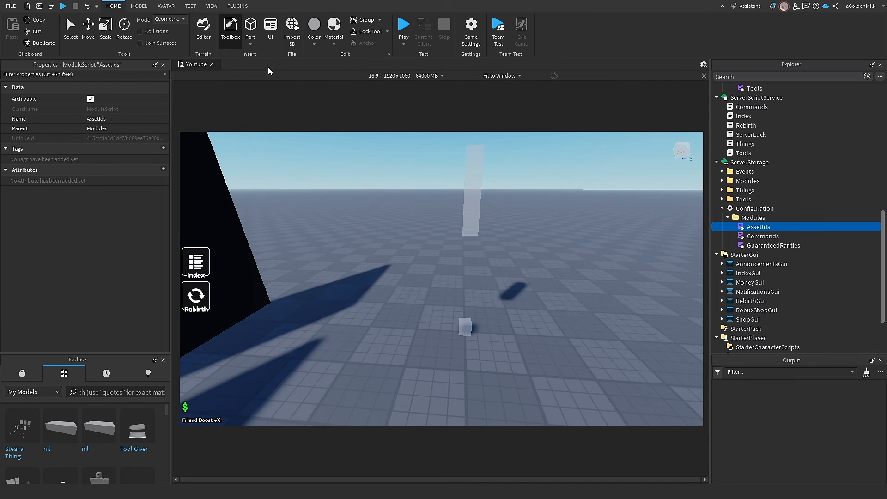
Step: Expand the Sounds folder in SoundService and inspect the Close sound
{"action": "scroll", "coordinate": [767, 212], "scroll_direction": "down", "scroll_amount": 2}
{"action": "scroll", "coordinate": [768, 211], "scroll_direction": "down", "scroll_amount": 1}
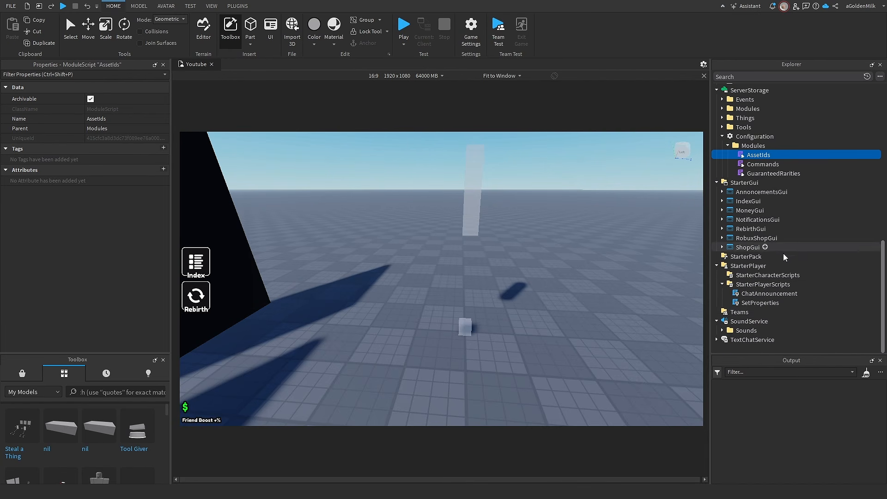
{"action": "left_click", "coordinate": [722, 330]}
{"action": "right_click_drag", "start_coordinate": [648, 312], "coordinate": [653, 312]}
{"action": "scroll", "coordinate": [769, 338], "scroll_direction": "down", "scroll_amount": 2}
{"action": "left_click", "coordinate": [747, 302]}
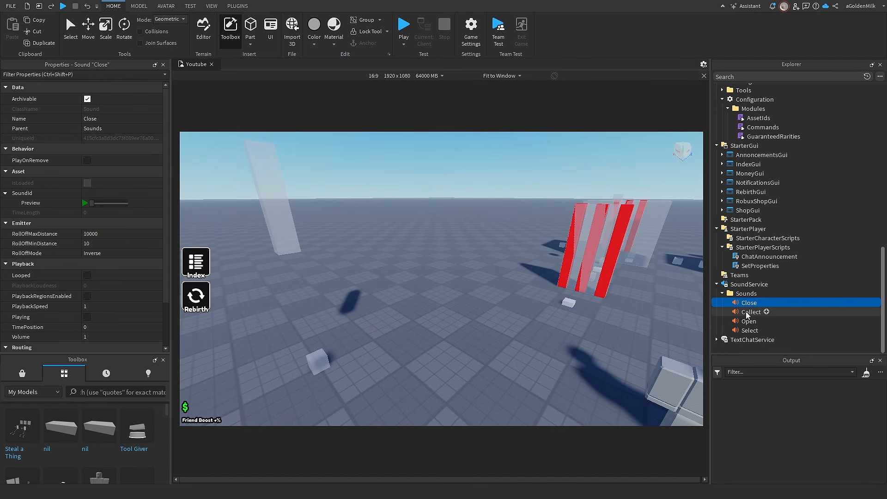
Step: View the slot blocks of the base up close, and inspect the Open and Select sounds in SoundService
{"action": "right_click_drag", "start_coordinate": [618, 279], "coordinate": [609, 281]}
{"action": "key", "text": "w"}
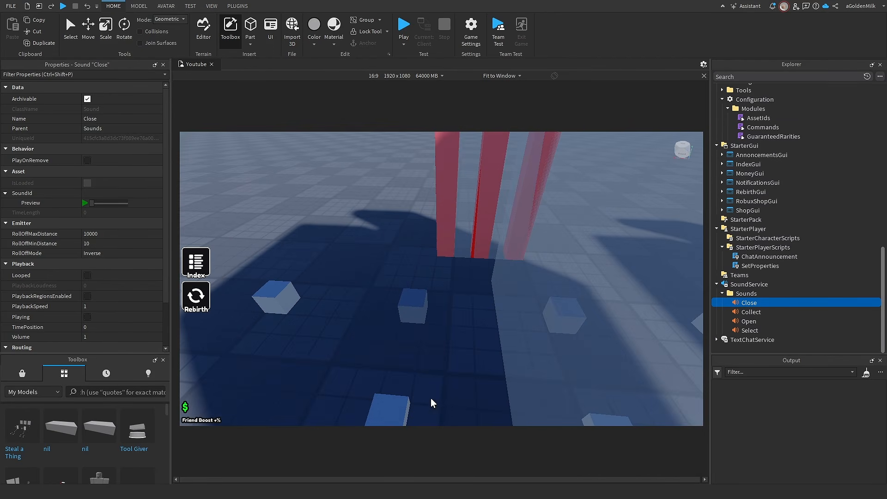
{"action": "scroll", "coordinate": [381, 398], "scroll_direction": "down", "scroll_amount": 5}
{"action": "right_click_drag", "start_coordinate": [467, 351], "coordinate": [470, 351]}
{"action": "left_click", "coordinate": [746, 323]}
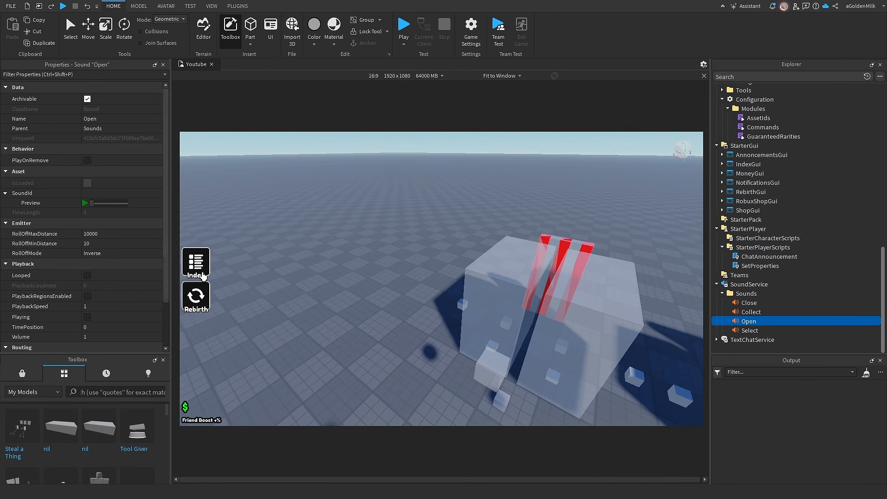
{"action": "left_click", "coordinate": [749, 330]}
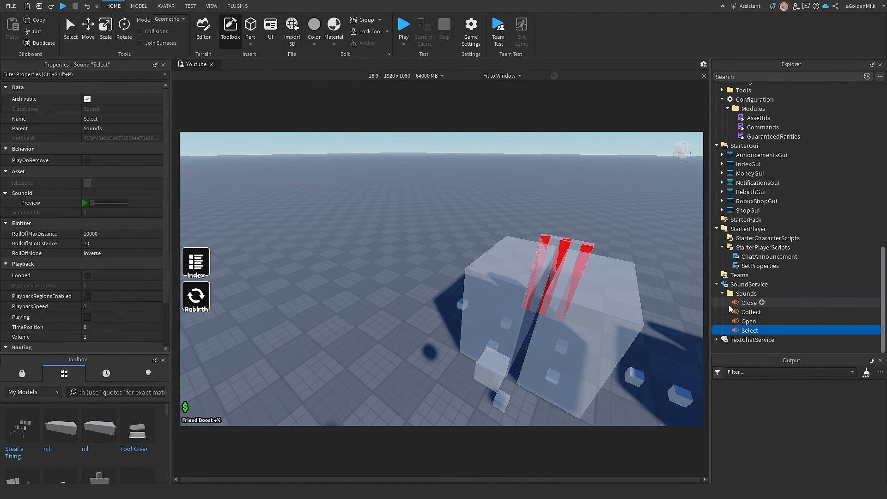
Step: Expand the Bases folder in Workspace and show the contents of Base1 and Base2
{"action": "scroll", "coordinate": [758, 269], "scroll_direction": "up", "scroll_amount": 10}
{"action": "scroll", "coordinate": [758, 270], "scroll_direction": "up", "scroll_amount": 3}
{"action": "right_click_drag", "start_coordinate": [688, 271], "coordinate": [595, 259]}
{"action": "scroll", "coordinate": [596, 259], "scroll_direction": "up", "scroll_amount": 4}
{"action": "scroll", "coordinate": [595, 259], "scroll_direction": "down", "scroll_amount": 4}
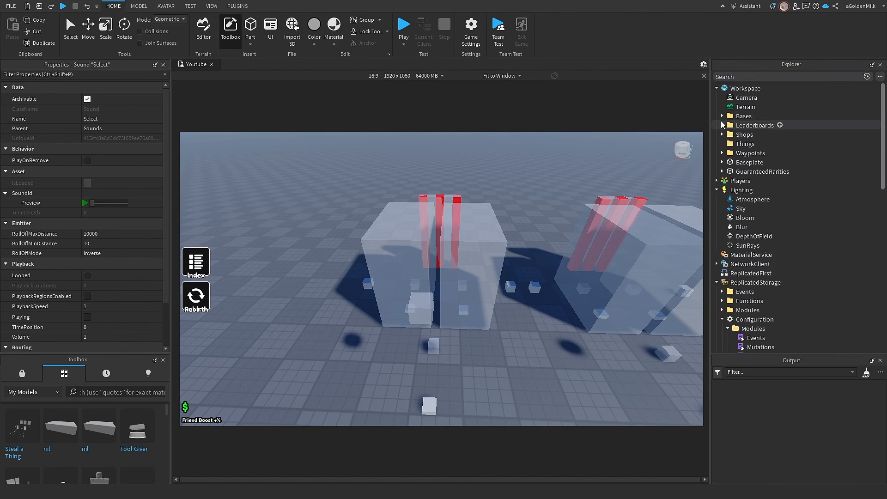
{"action": "left_click", "coordinate": [722, 116]}
{"action": "left_click", "coordinate": [728, 125]}
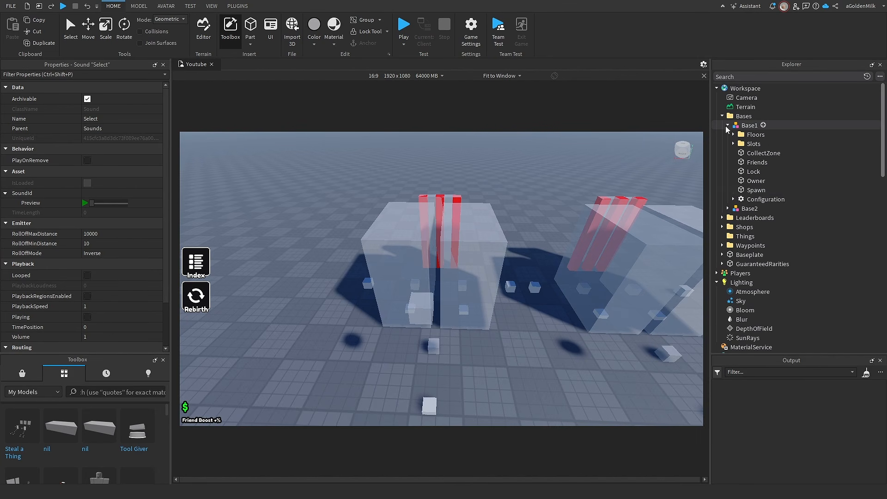
{"action": "left_click", "coordinate": [724, 209]}
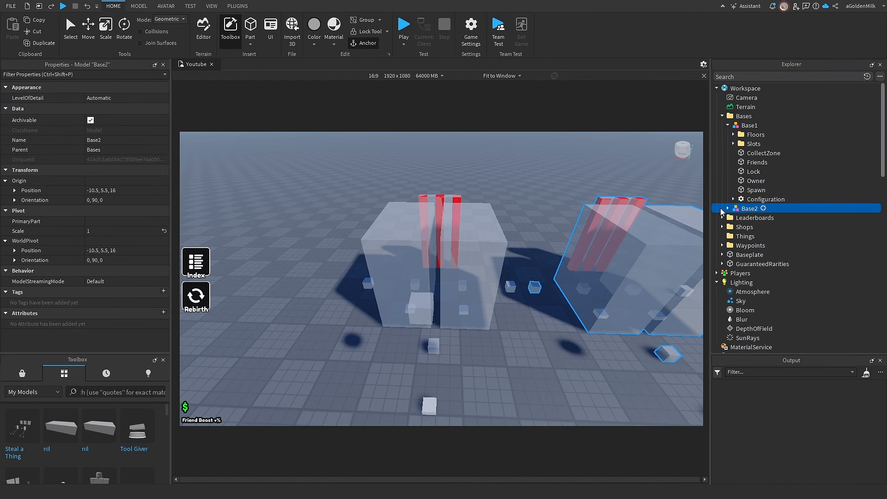
{"action": "left_click", "coordinate": [728, 209]}
Step: Expand the Floors folder of Base1 and inspect its Floor1 and Floor2 models in the viewport
{"action": "left_click", "coordinate": [741, 137]}
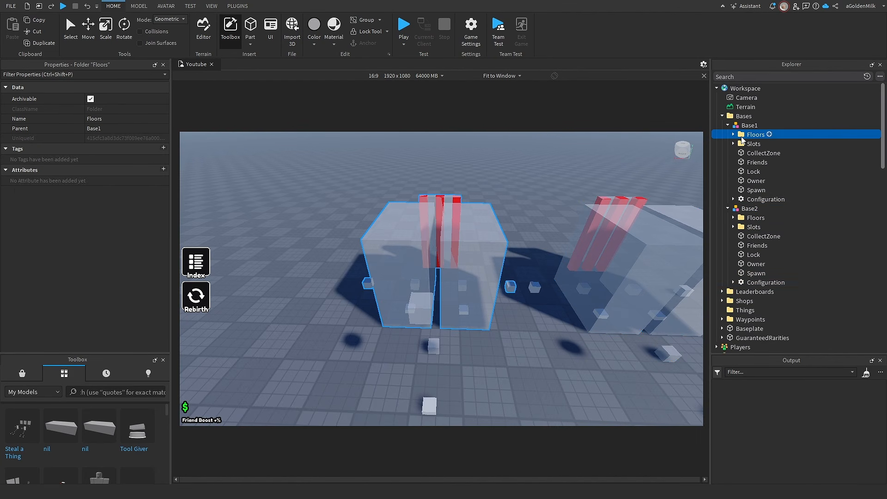
{"action": "key", "text": "w"}
{"action": "right_click_drag", "start_coordinate": [648, 186], "coordinate": [646, 187]}
{"action": "key", "text": "s"}
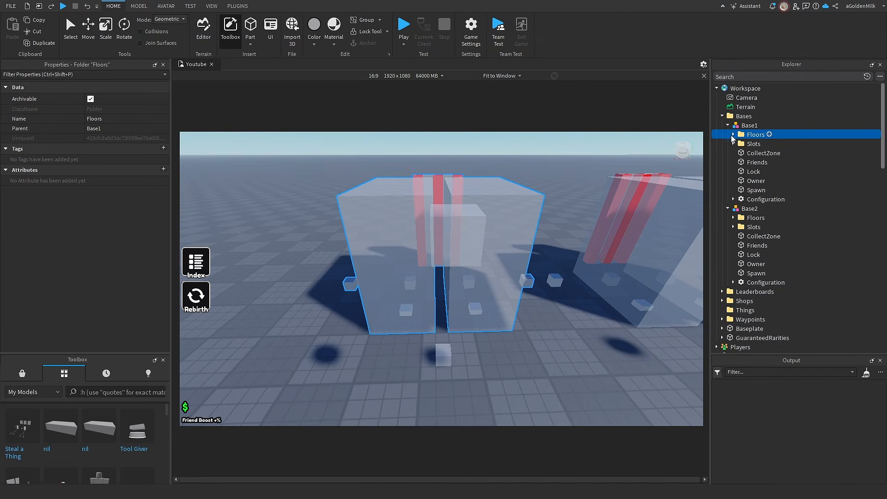
{"action": "left_click", "coordinate": [733, 135]}
{"action": "left_click", "coordinate": [759, 145]}
{"action": "key", "text": "Down"}
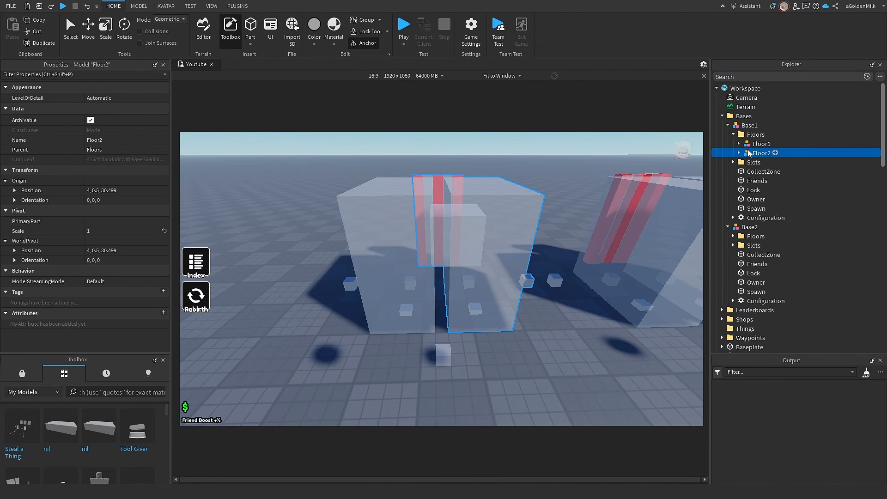
Step: Expand the Floor2 model of Base1 and examine its Hitbox part from different viewpoints
{"action": "left_click", "coordinate": [741, 153]}
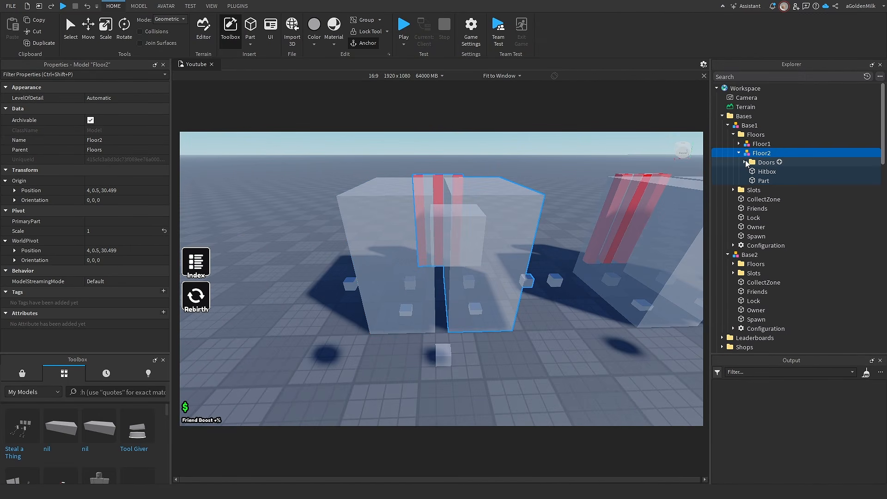
{"action": "left_click", "coordinate": [760, 172]}
{"action": "right_click_drag", "start_coordinate": [475, 264], "coordinate": [477, 370]}
{"action": "key", "text": "w"}
{"action": "key", "text": "s"}
{"action": "key", "text": "w"}
{"action": "key", "text": "s"}
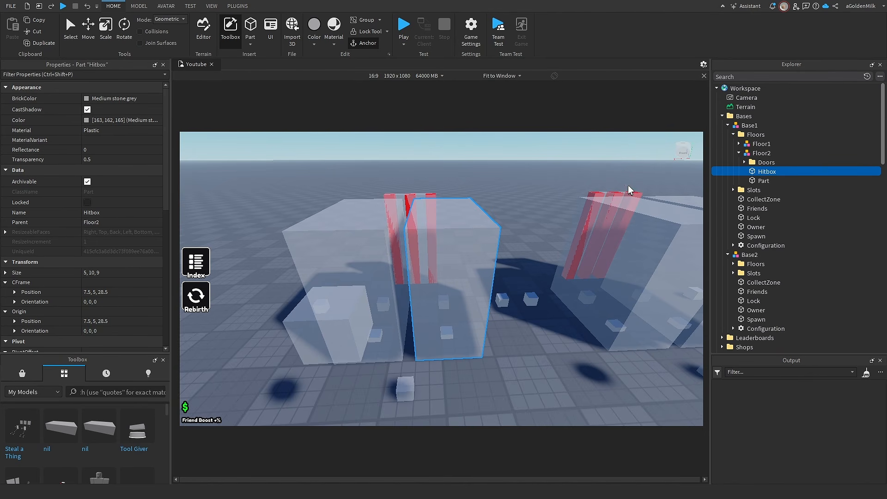
Step: Focus on the Part inside Base1's Floor2 and examine its location relative to both bases
{"action": "left_click", "coordinate": [761, 181]}
{"action": "key", "text": "f"}
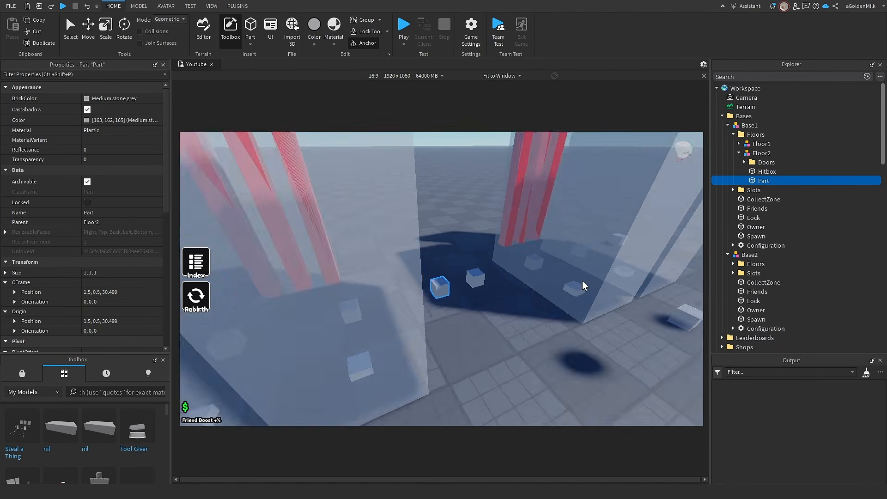
{"action": "right_click_drag", "start_coordinate": [519, 328], "coordinate": [511, 278]}
{"action": "scroll", "coordinate": [511, 278], "scroll_direction": "down", "scroll_amount": 4}
{"action": "right_click_drag", "start_coordinate": [470, 323], "coordinate": [457, 282]}
{"action": "scroll", "coordinate": [472, 283], "scroll_direction": "down", "scroll_amount": 5}
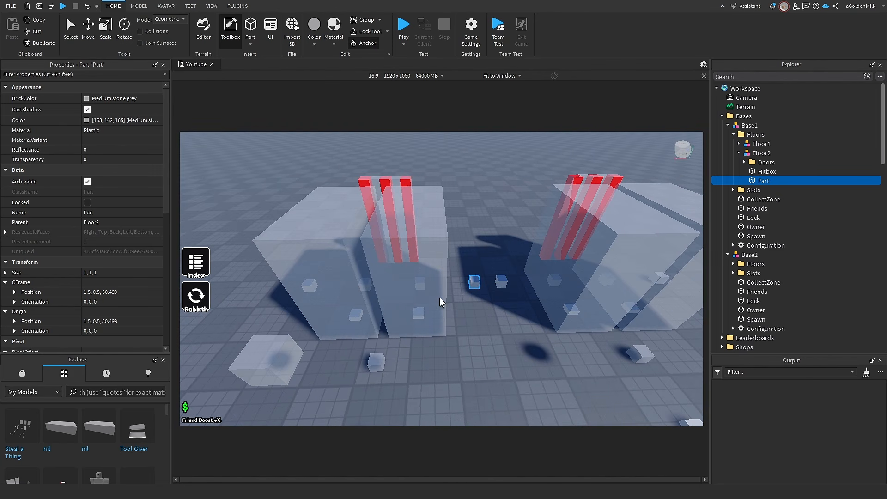
Step: Expand Floor2's Doors folder and look through the Door1 model and its Lasers group
{"action": "left_click", "coordinate": [765, 162]}
{"action": "left_click", "coordinate": [744, 162]}
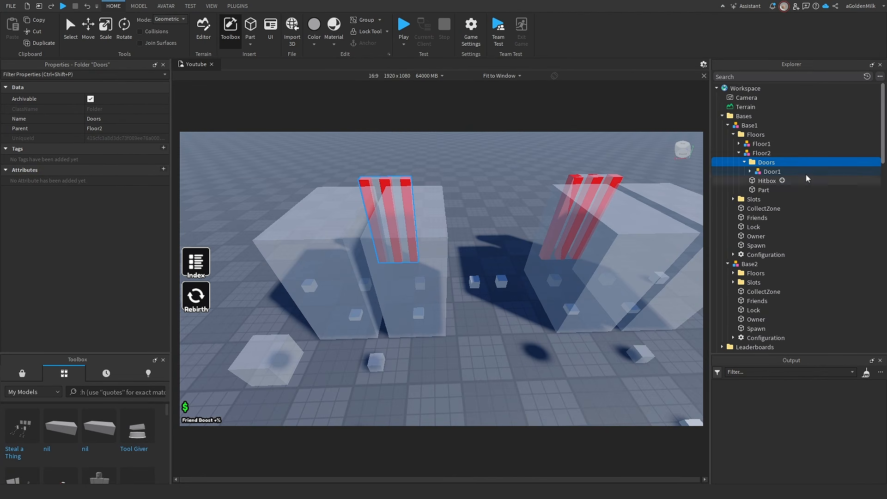
{"action": "left_click", "coordinate": [750, 172]}
{"action": "left_click", "coordinate": [755, 181]}
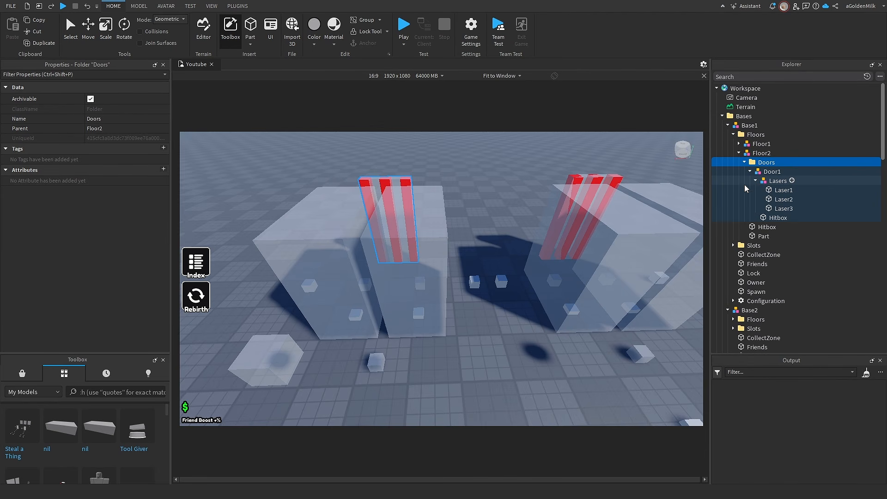
{"action": "left_click", "coordinate": [755, 181]}
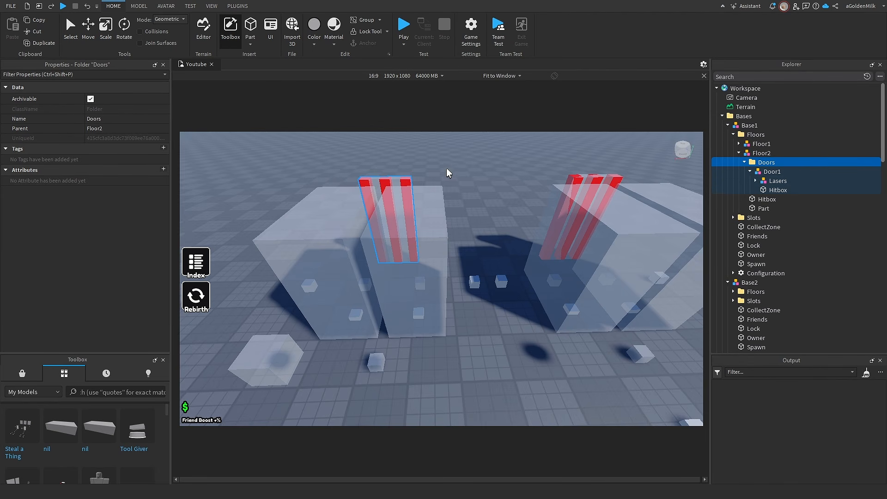
{"action": "left_click", "coordinate": [756, 181]}
{"action": "left_click", "coordinate": [756, 180]}
Step: Inspect Door1's Hitbox part and Lasers model, then collapse Floor2's Doors folder
{"action": "left_click", "coordinate": [768, 191]}
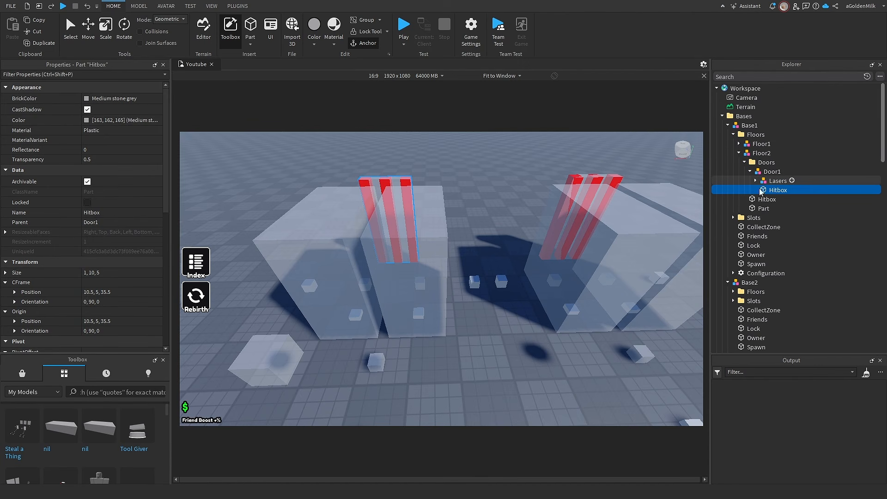
{"action": "left_click", "coordinate": [759, 181]}
{"action": "left_click", "coordinate": [755, 180]}
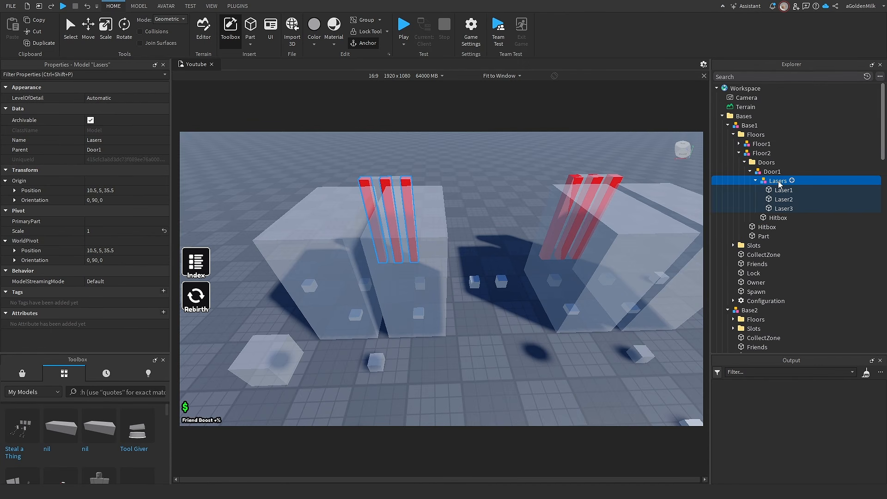
{"action": "left_click", "coordinate": [756, 180]}
{"action": "left_click", "coordinate": [750, 171]}
{"action": "left_click", "coordinate": [745, 162]}
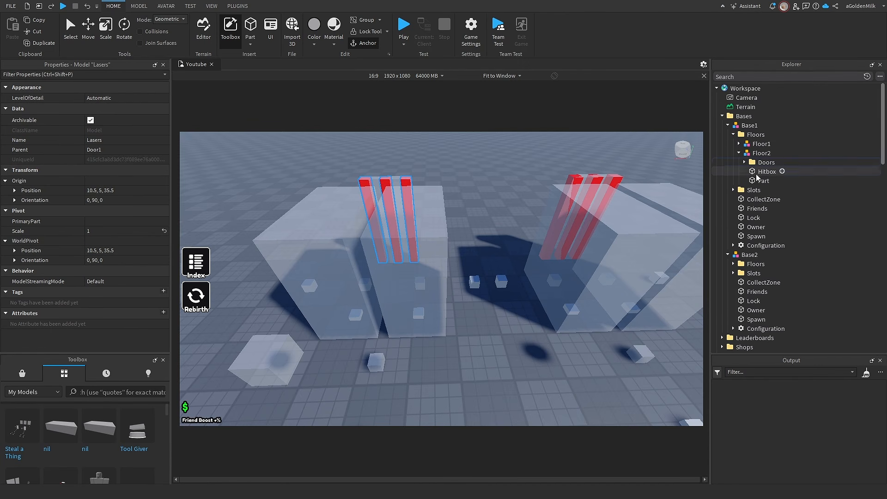
{"action": "scroll", "coordinate": [766, 179], "scroll_direction": "down", "scroll_amount": 6}
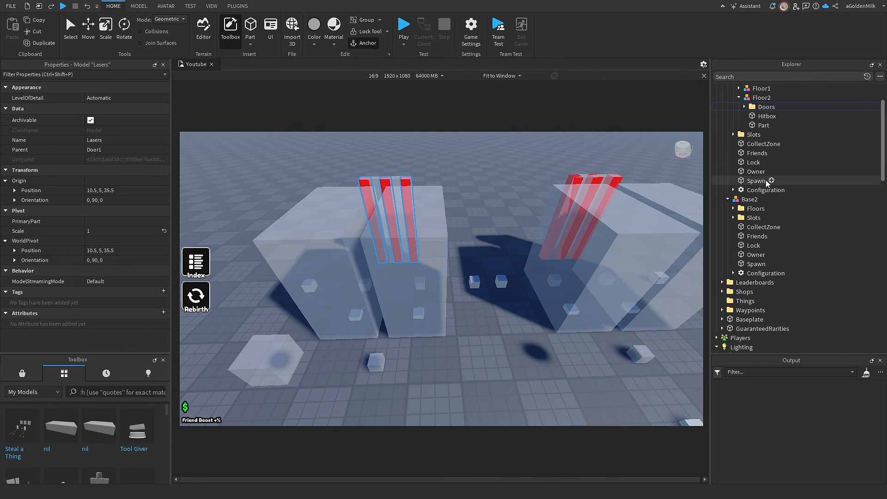
Step: Open the Rebirths configuration module, examine the Floor entry under Unlocks, and close the script
{"action": "scroll", "coordinate": [766, 180], "scroll_direction": "down", "scroll_amount": 4}
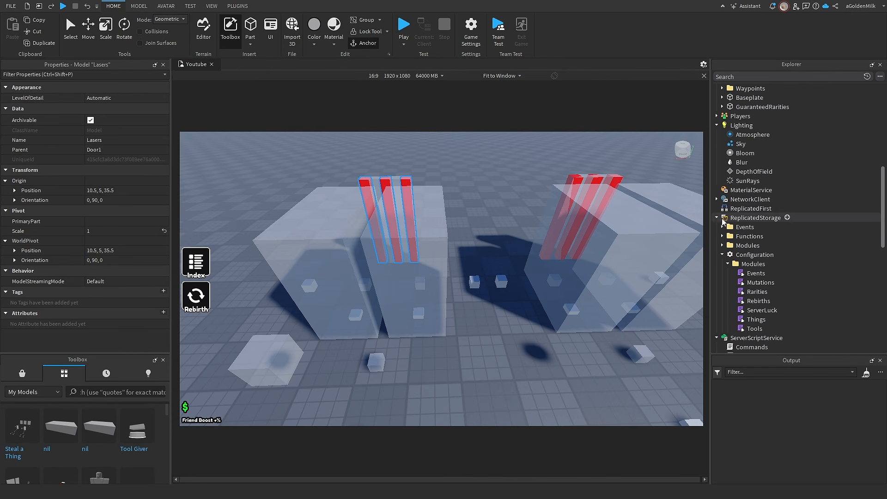
{"action": "double_click", "coordinate": [759, 301]}
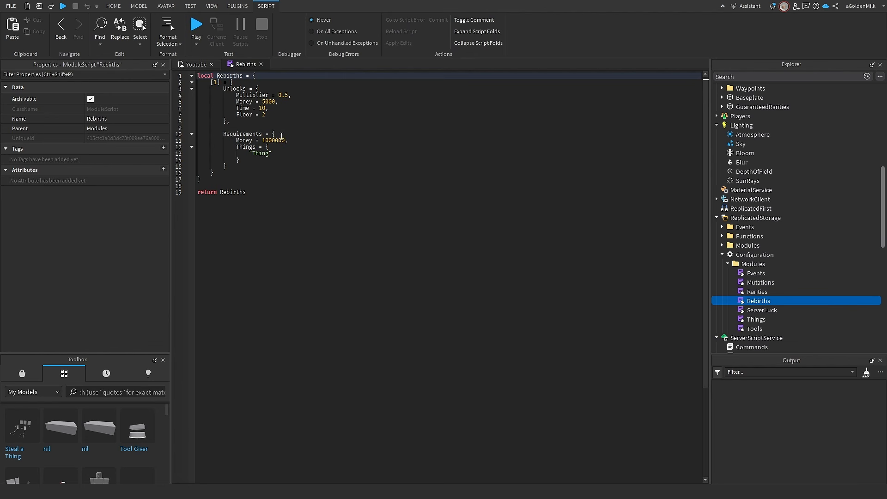
{"action": "left_click", "coordinate": [263, 115]}
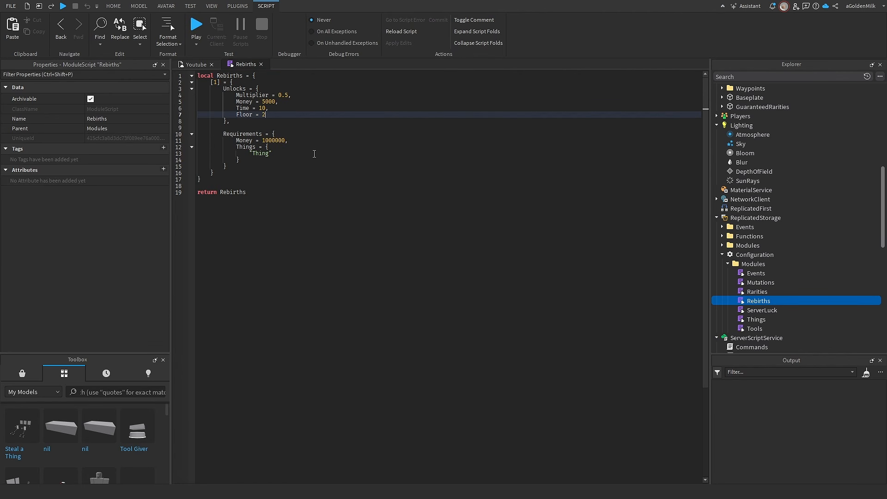
{"action": "left_click_drag", "start_coordinate": [273, 114], "coordinate": [195, 115]}
{"action": "left_click", "coordinate": [260, 64]}
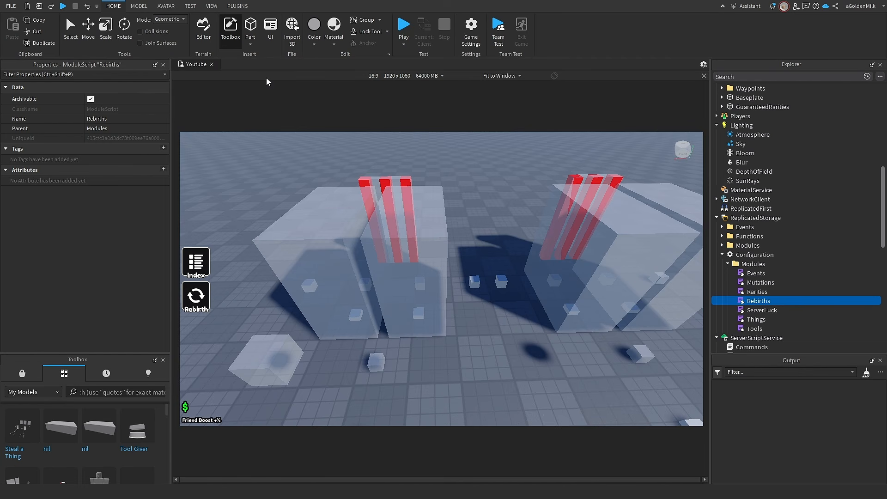
Step: Return to Base1 in the Workspace and look at its Floor1 and Floor2 models in turn
{"action": "scroll", "coordinate": [753, 204], "scroll_direction": "up", "scroll_amount": 5}
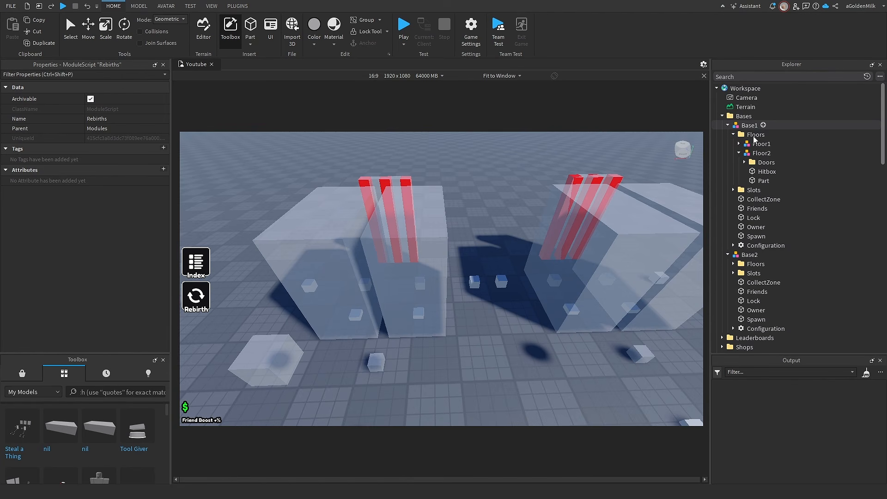
{"action": "left_click", "coordinate": [758, 145]}
{"action": "left_click", "coordinate": [757, 153]}
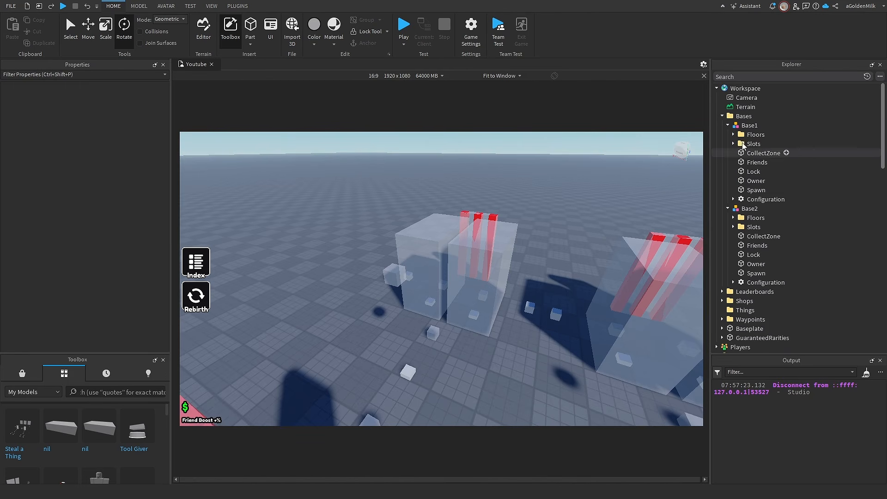
Step: Expand Base1's Slots folder, locate Slot2 and Slot1 in the scene, and expand Slot1 with its Configuration
{"action": "left_click", "coordinate": [733, 144]}
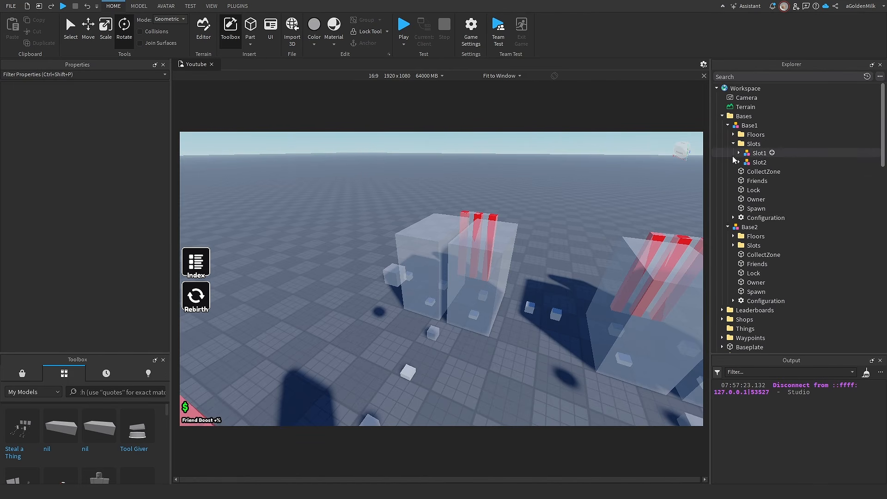
{"action": "left_click", "coordinate": [758, 162]}
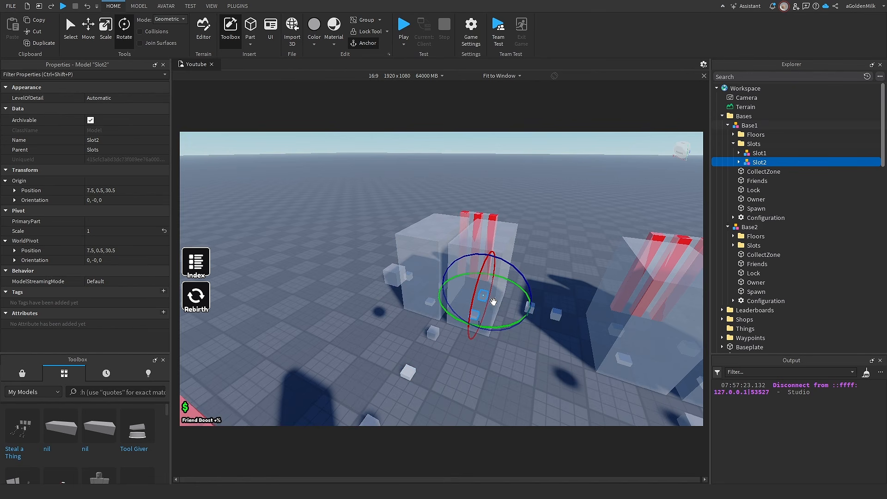
{"action": "left_click", "coordinate": [755, 154]}
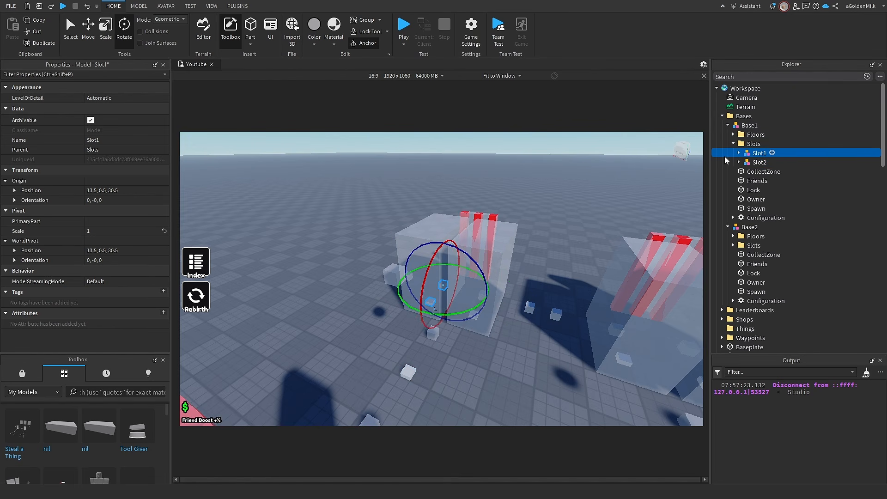
{"action": "left_click", "coordinate": [738, 153]}
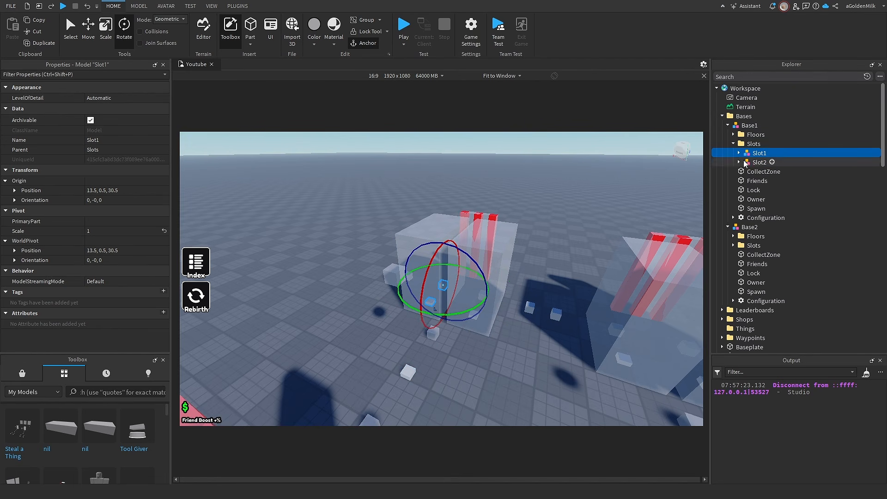
{"action": "left_click", "coordinate": [744, 180]}
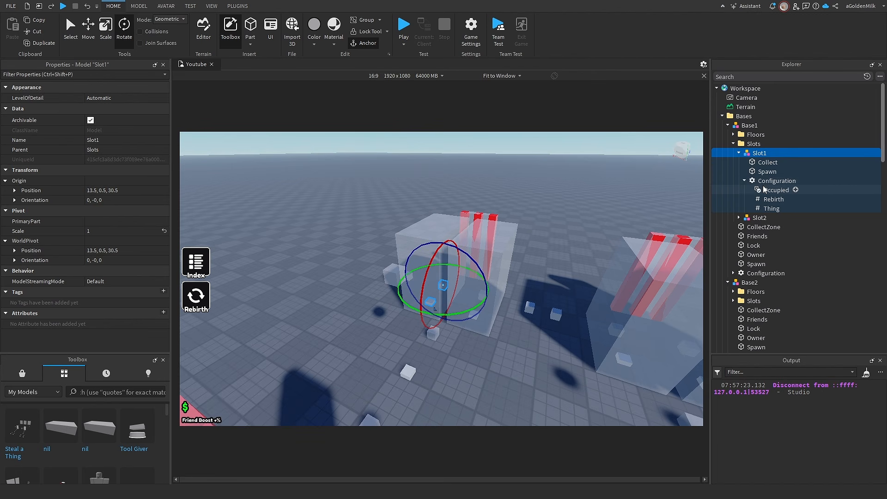
Step: Inspect the Occupied and Rebirth values in Slot1's Configuration and view Base1's slots up close
{"action": "left_click", "coordinate": [772, 200]}
{"action": "left_click", "coordinate": [774, 191]}
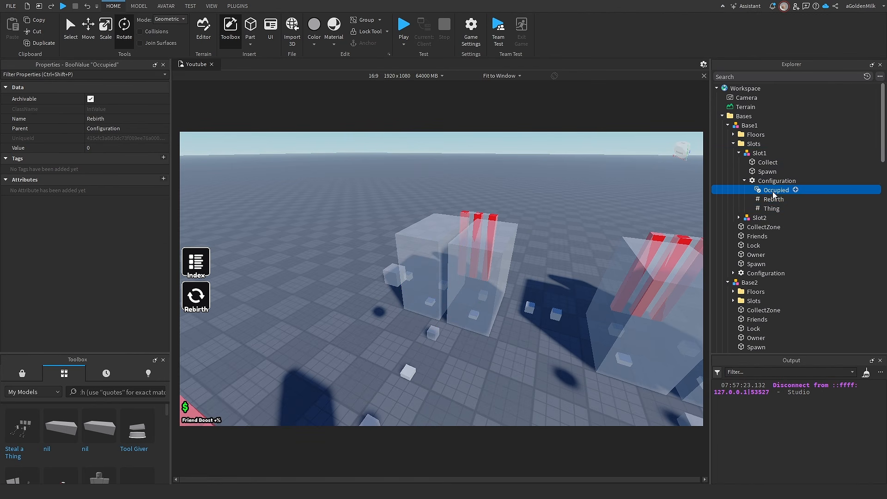
{"action": "left_click", "coordinate": [773, 203], "text": "ctrl"}
{"action": "left_click", "coordinate": [772, 201]}
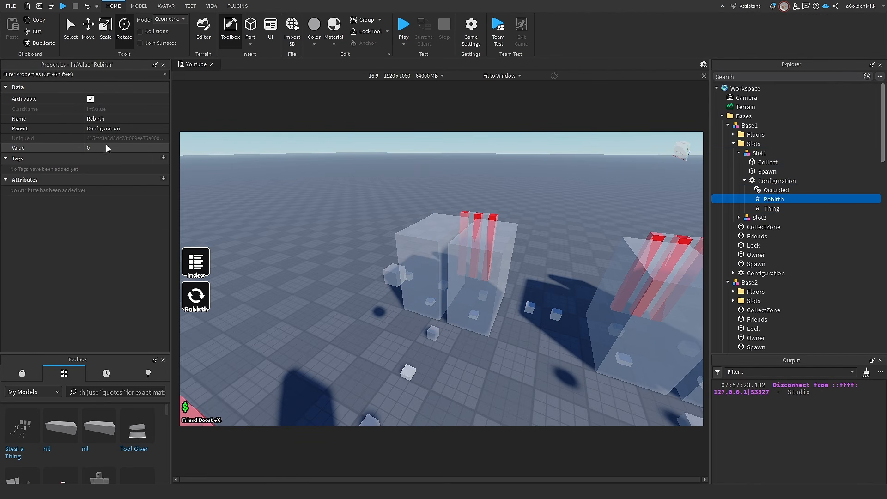
{"action": "scroll", "coordinate": [486, 302], "scroll_direction": "up", "scroll_amount": 5}
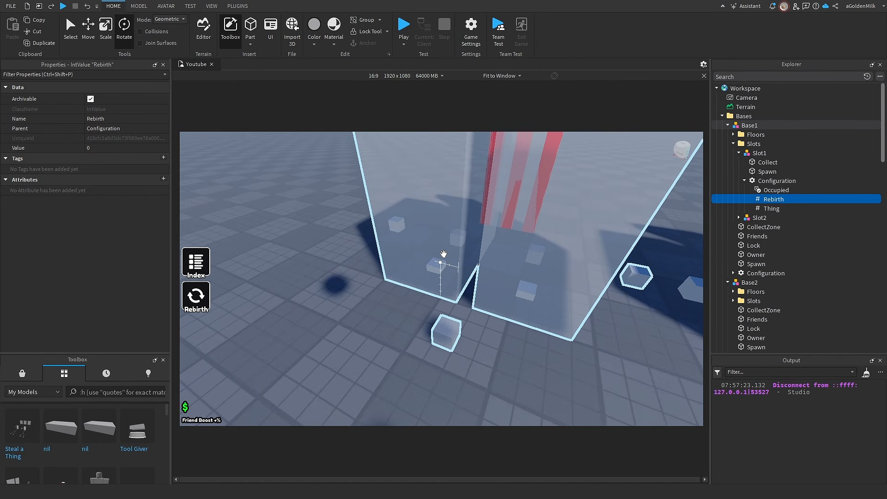
{"action": "scroll", "coordinate": [472, 273], "scroll_direction": "down", "scroll_amount": 5}
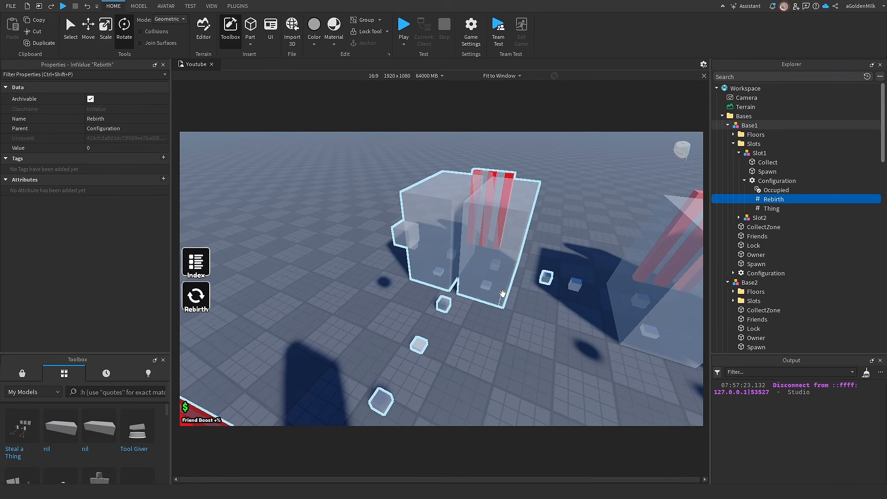
Step: Expand Base1's Slot2, inspect the Rebirth value in its Configuration, and view the slot in the scene
{"action": "double_click", "coordinate": [759, 218]}
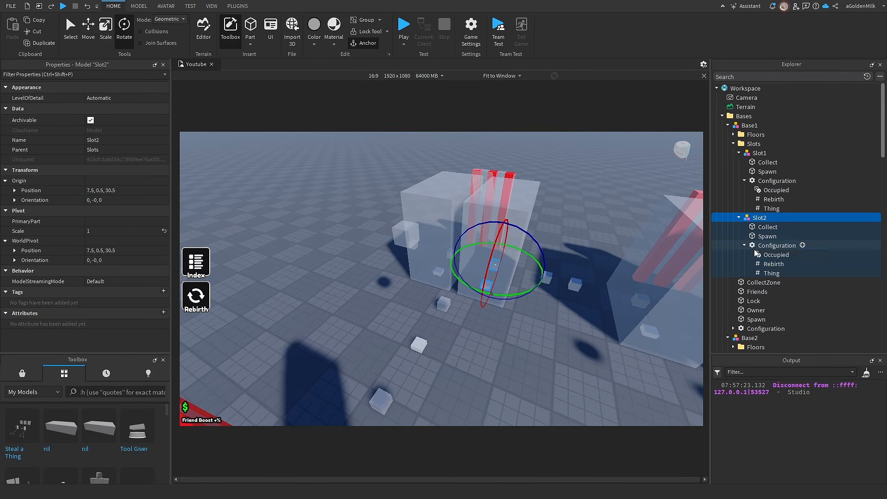
{"action": "left_click", "coordinate": [770, 264]}
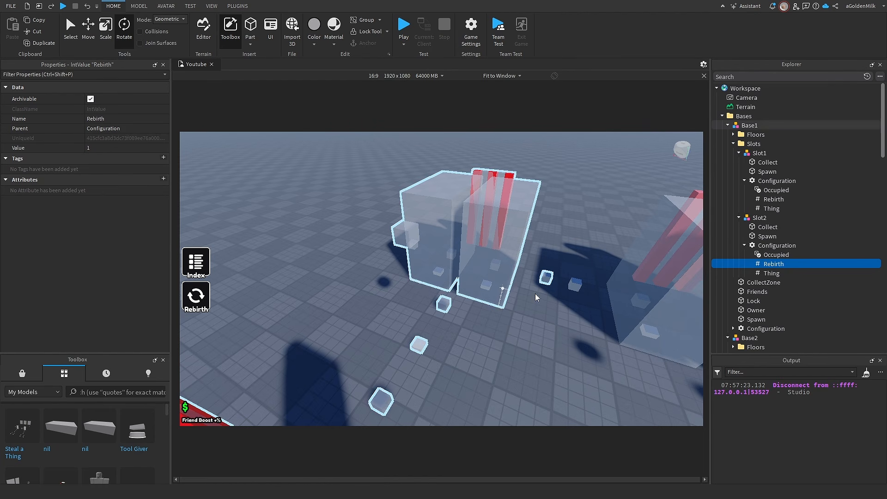
{"action": "key", "text": "d"}
{"action": "scroll", "coordinate": [467, 291], "scroll_direction": "up", "scroll_amount": 3}
{"action": "left_click", "coordinate": [430, 300]}
Step: Collapse Base1's Floors folder, focus on Base2, and examine the small parts in front of the bases
{"action": "left_click", "coordinate": [733, 134]}
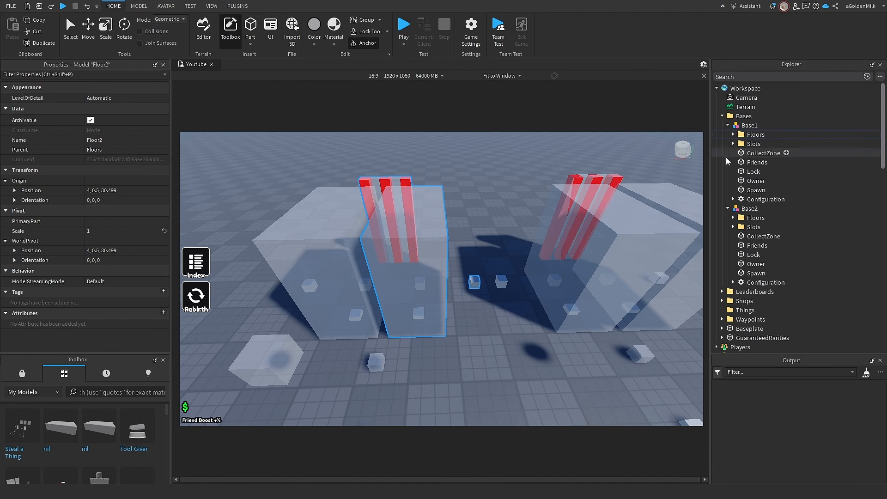
{"action": "left_click", "coordinate": [749, 209]}
{"action": "key", "text": "f"}
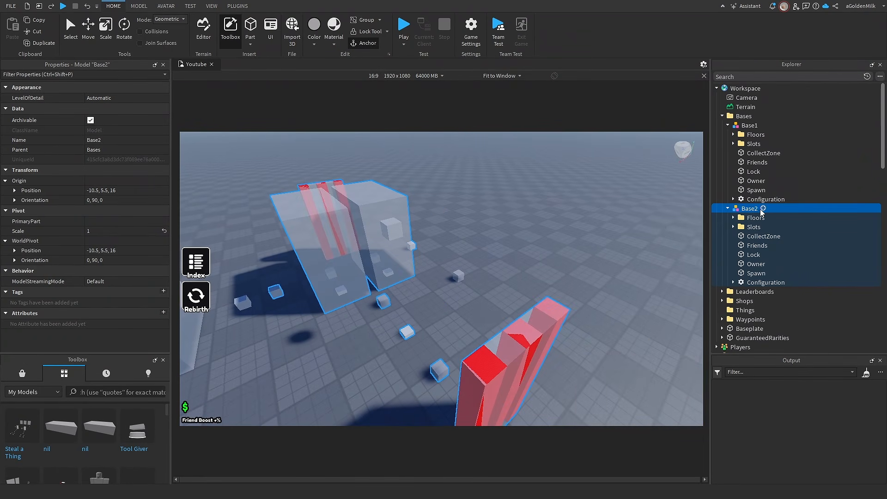
{"action": "right_click_drag", "start_coordinate": [661, 240], "coordinate": [582, 242]}
{"action": "key", "text": "d"}
{"action": "key", "text": "w"}
{"action": "key", "text": "a"}
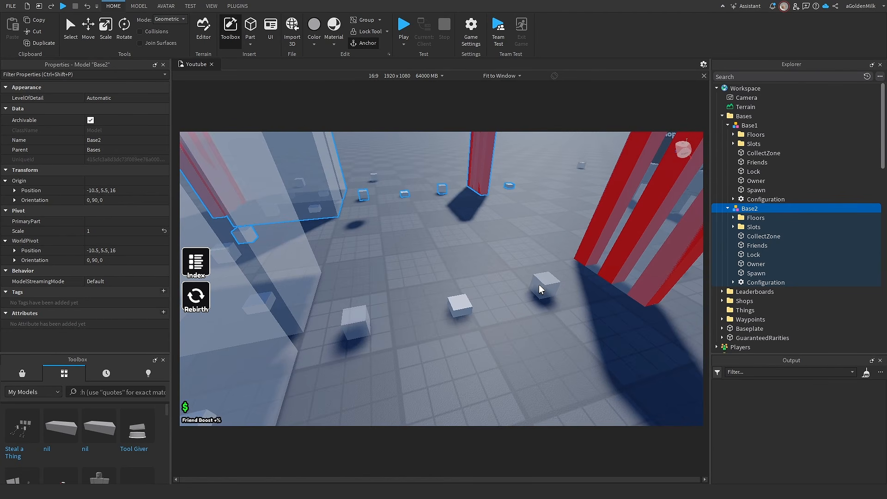
{"action": "right_click_drag", "start_coordinate": [553, 294], "coordinate": [553, 296]}
{"action": "key", "text": "d"}
{"action": "right_click_drag", "start_coordinate": [418, 298], "coordinate": [418, 299]}
Step: Examine the layout of both bases and their red laser doors from low and distant viewpoints
{"action": "right_click_drag", "start_coordinate": [471, 334], "coordinate": [509, 355]}
{"action": "key", "text": "s"}
{"action": "key", "text": "s"}
{"action": "right_click_drag", "start_coordinate": [515, 280], "coordinate": [518, 283]}
{"action": "key", "text": "w"}
{"action": "key", "text": "s"}
{"action": "right_click", "coordinate": [502, 354]}
{"action": "left_click", "coordinate": [477, 344]}
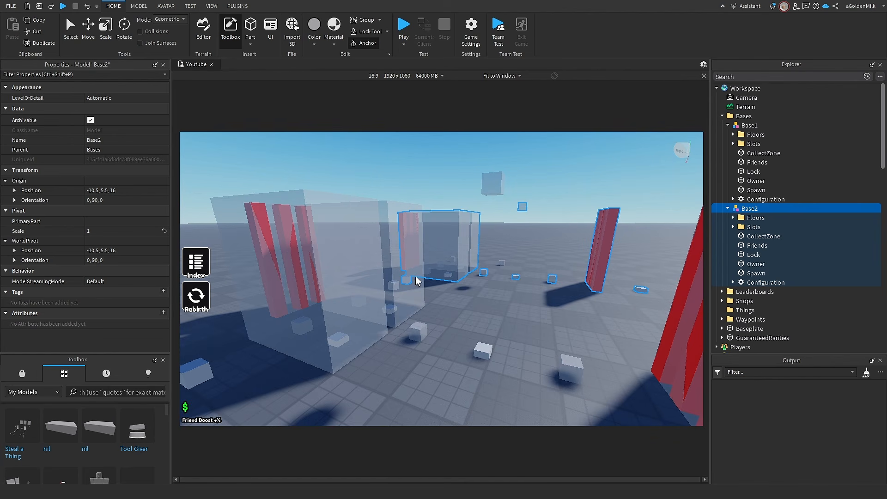
{"action": "key", "text": "s"}
{"action": "key", "text": "s"}
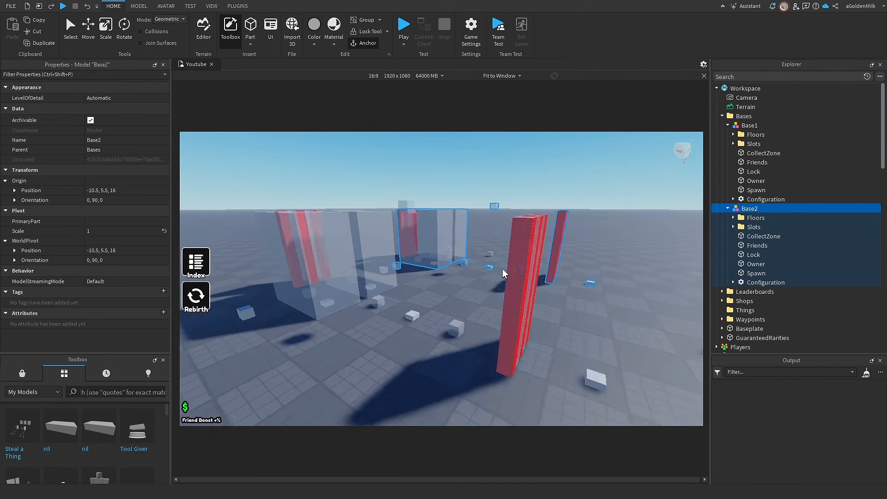
{"action": "right_click_drag", "start_coordinate": [573, 312], "coordinate": [579, 290]}
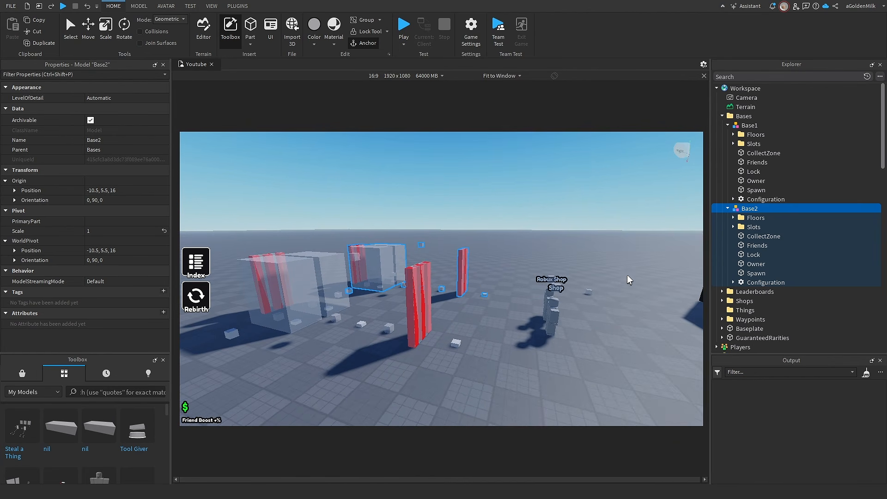
Step: Collapse the Bases folder and examine the Robux Shop and Shop characters in the scene
{"action": "left_click", "coordinate": [728, 125]}
{"action": "left_click", "coordinate": [723, 116]}
{"action": "key", "text": "w"}
{"action": "right_click_drag", "start_coordinate": [578, 256], "coordinate": [577, 271]}
{"action": "key", "text": "w"}
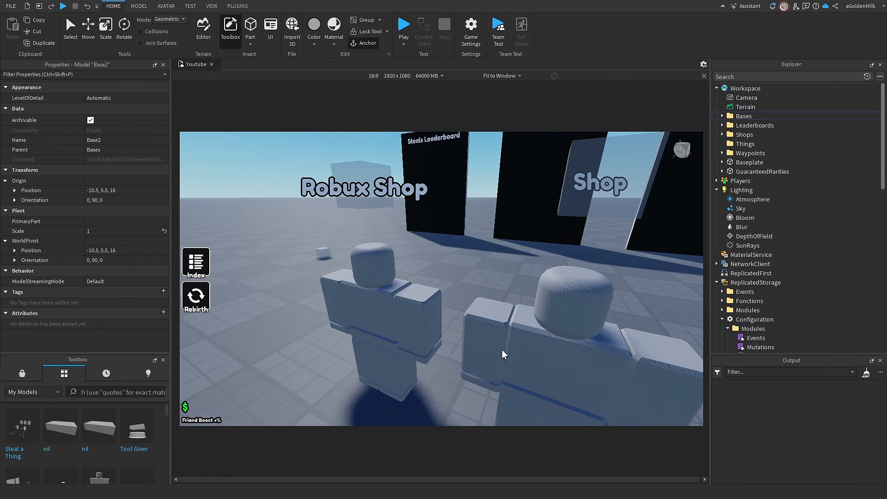
{"action": "key", "text": "s"}
{"action": "right_click_drag", "start_coordinate": [531, 362], "coordinate": [536, 366]}
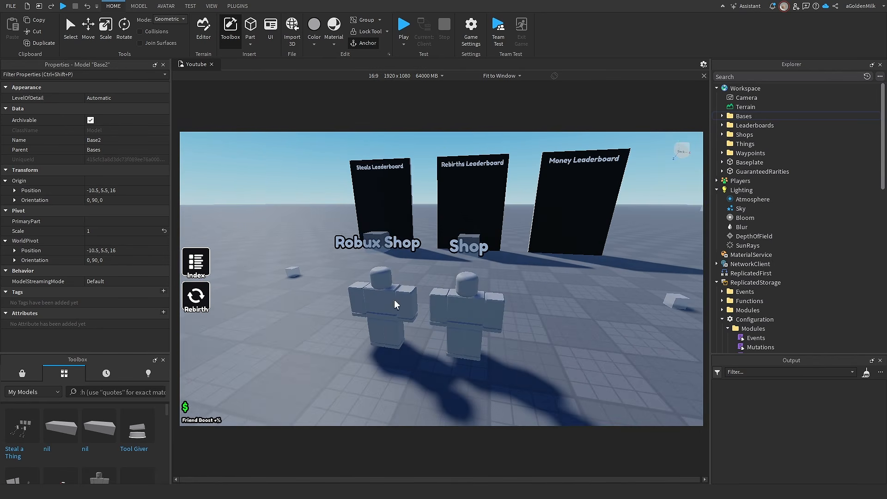
Step: Examine the Steals, Rebirths and Money leaderboards and the small part placed near them
{"action": "key", "text": "d"}
{"action": "key", "text": "s"}
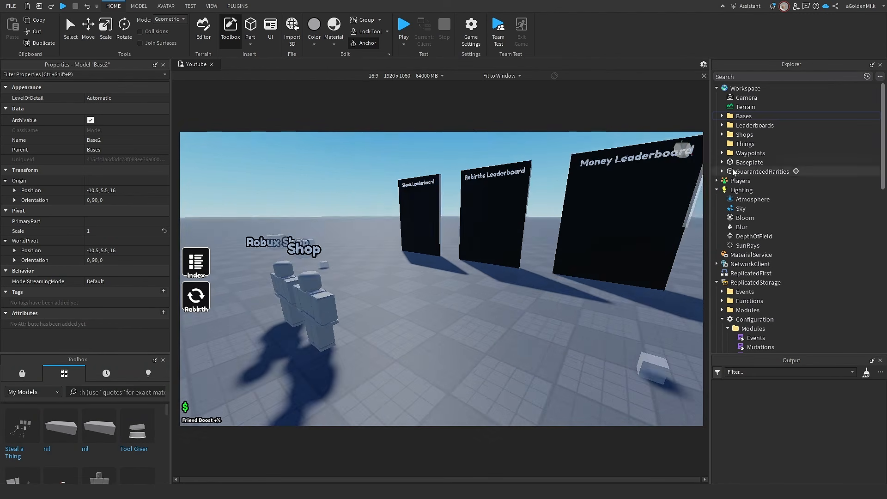
{"action": "key", "text": "w"}
{"action": "right_click_drag", "start_coordinate": [573, 217], "coordinate": [572, 219]}
{"action": "key", "text": "s"}
{"action": "right_click_drag", "start_coordinate": [454, 312], "coordinate": [454, 313]}
{"action": "key", "text": "d"}
{"action": "key", "text": "s"}
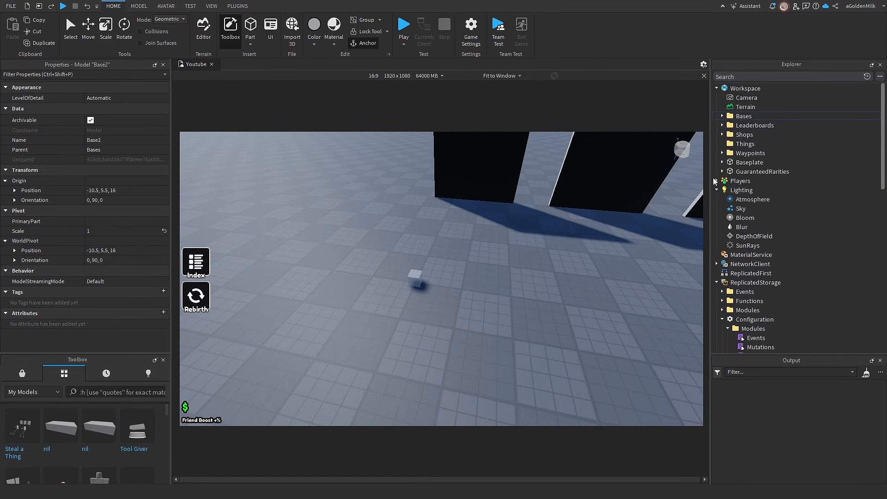
Step: Duplicate Waypoint3 in the Waypoints folder and move the copy along the X axis to position -60, 0.5, 20
{"action": "left_click", "coordinate": [722, 153]}
{"action": "key", "text": "f"}
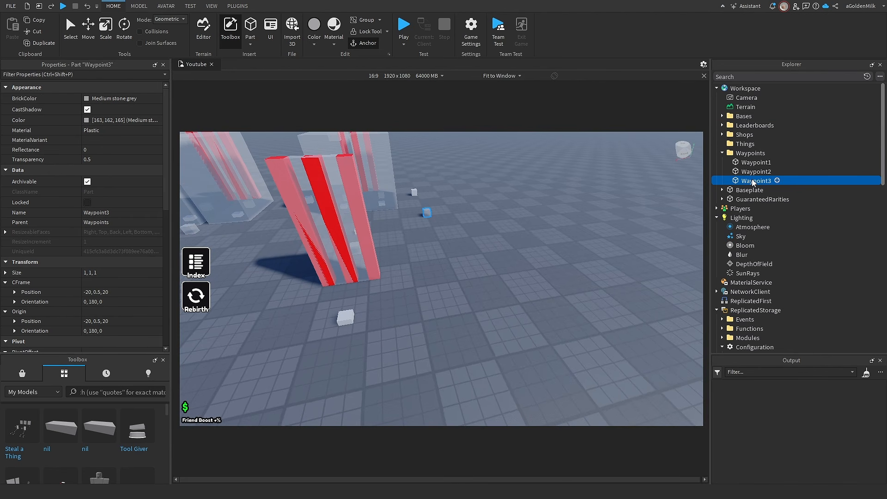
{"action": "key", "text": "ctrl+d"}
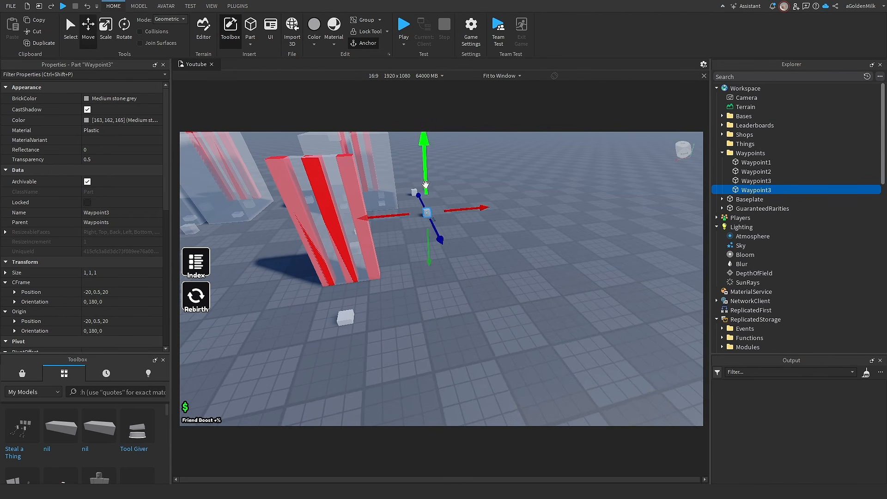
{"action": "key", "text": "s"}
{"action": "right_click_drag", "start_coordinate": [491, 213], "coordinate": [309, 295]}
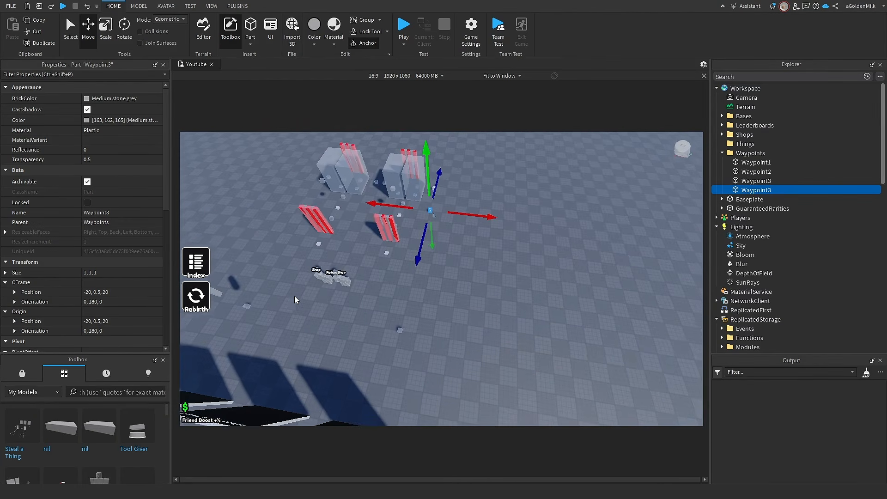
{"action": "left_click_drag", "start_coordinate": [470, 217], "coordinate": [536, 225]}
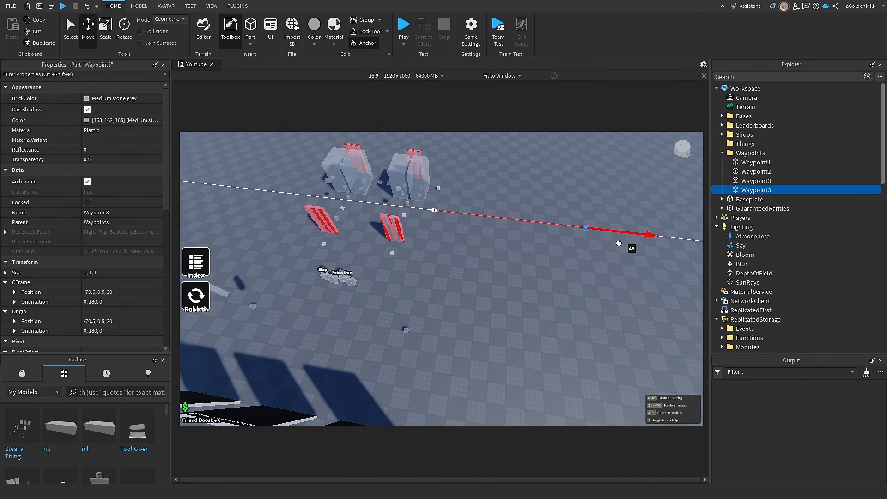
{"action": "left_click_drag", "start_coordinate": [597, 244], "coordinate": [598, 266]}
Step: Select the original Waypoint3 part and show its orientation indicator
{"action": "key", "text": "w"}
{"action": "right_click_drag", "start_coordinate": [598, 267], "coordinate": [589, 262]}
{"action": "scroll", "coordinate": [588, 263], "scroll_direction": "down", "scroll_amount": 10}
{"action": "scroll", "coordinate": [444, 267], "scroll_direction": "up", "scroll_amount": 5}
{"action": "left_click", "coordinate": [419, 262]}
{"action": "left_click", "coordinate": [420, 262]}
{"action": "right_click_drag", "start_coordinate": [419, 262], "coordinate": [421, 267]}
{"action": "right_click", "coordinate": [419, 256]}
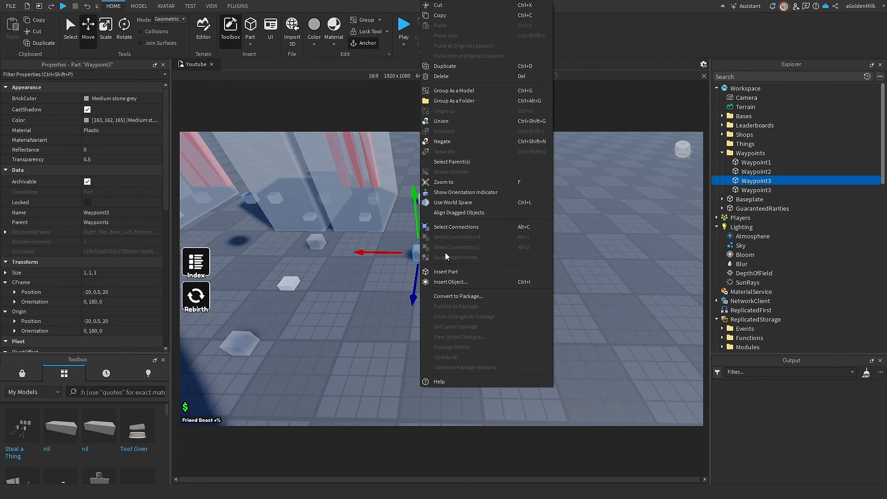
{"action": "left_click", "coordinate": [452, 202]}
Step: Select the Waypoint3 copy at position -60, 0.5, 20 and show its orientation indicator
{"action": "key", "text": "w"}
{"action": "right_click_drag", "start_coordinate": [464, 269], "coordinate": [462, 265]}
{"action": "key", "text": "s"}
{"action": "right_click_drag", "start_coordinate": [365, 261], "coordinate": [366, 261]}
{"action": "right_click_drag", "start_coordinate": [587, 263], "coordinate": [587, 262]}
{"action": "scroll", "coordinate": [587, 264], "scroll_direction": "up", "scroll_amount": 3}
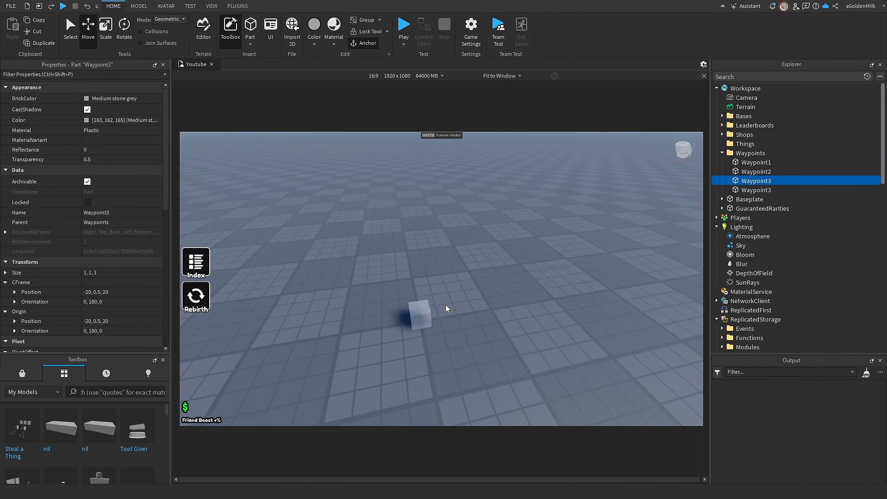
{"action": "right_click", "coordinate": [422, 312]}
{"action": "left_click", "coordinate": [474, 197]}
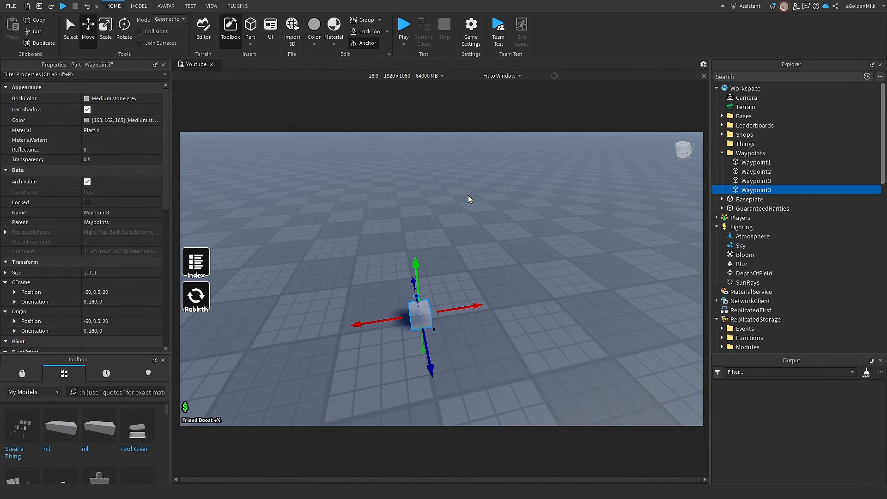
Step: Rotate the copied Waypoint3 about its vertical axis to orientation 0, 90, 0
{"action": "left_click_drag", "start_coordinate": [455, 334], "coordinate": [432, 355]}
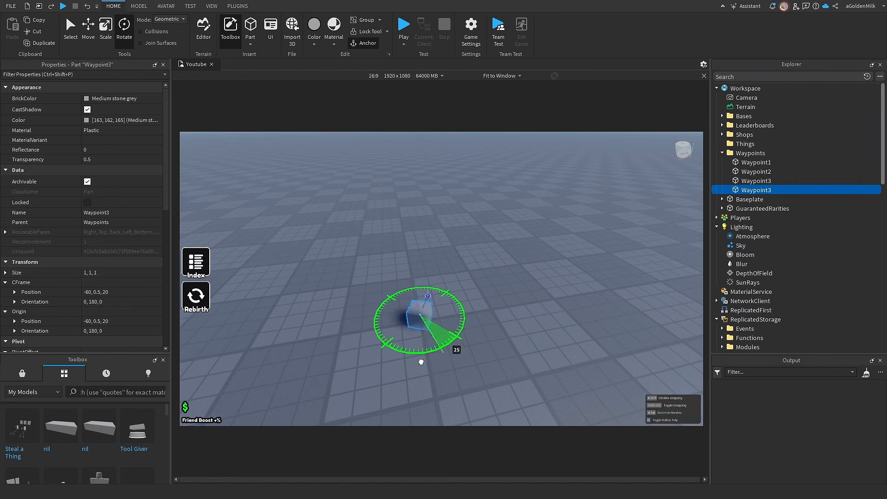
{"action": "left_click_drag", "start_coordinate": [364, 365], "coordinate": [363, 365]}
{"action": "right_click_drag", "start_coordinate": [472, 307], "coordinate": [518, 313]}
{"action": "scroll", "coordinate": [473, 306], "scroll_direction": "down", "scroll_amount": 5}
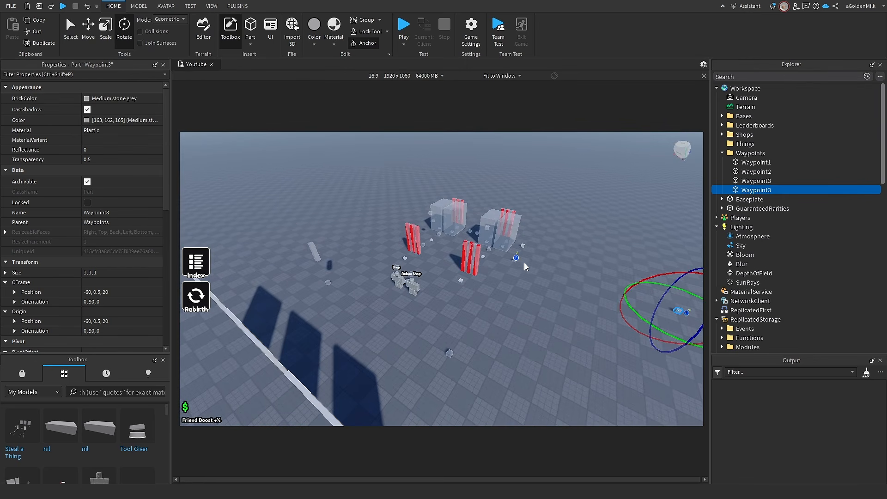
Step: Rename the rotated Waypoint3 copy as Waypoint4
{"action": "key", "text": "d"}
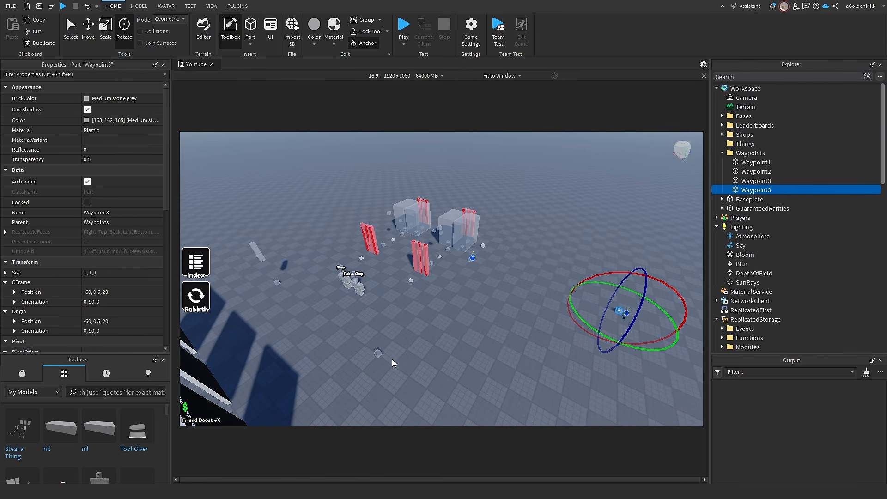
{"action": "right_click", "coordinate": [760, 190]}
{"action": "left_click", "coordinate": [787, 235]}
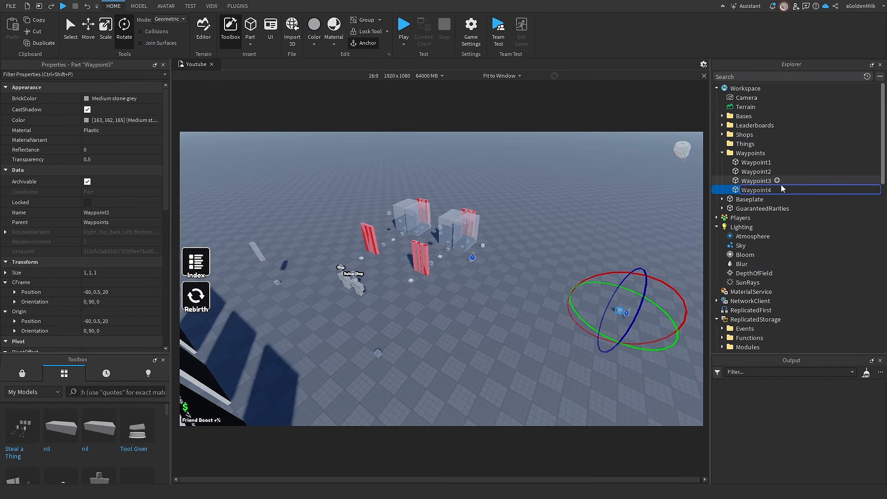
Step: Check Waypoint1 and Waypoint2 in the scene and collapse the Waypoints folder
{"action": "left_click", "coordinate": [724, 153]}
{"action": "left_click", "coordinate": [724, 153]}
{"action": "left_click", "coordinate": [749, 162]}
{"action": "left_click", "coordinate": [751, 170]}
{"action": "left_click", "coordinate": [747, 163]}
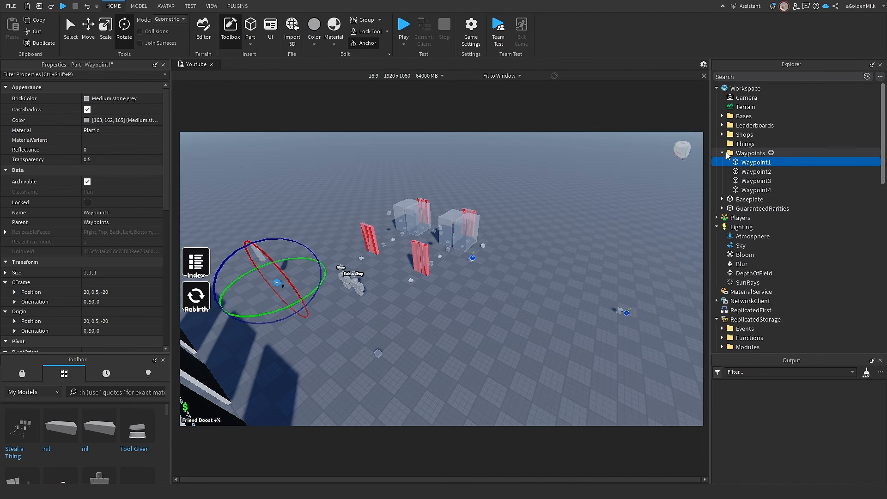
{"action": "left_click", "coordinate": [728, 154]}
Step: Clear the selection and examine the leaderboards and the overall layout of the bases, shops and waypoints
{"action": "left_click", "coordinate": [554, 232]}
{"action": "key", "text": "w"}
{"action": "right_click_drag", "start_coordinate": [559, 232], "coordinate": [325, 242]}
{"action": "key", "text": "d"}
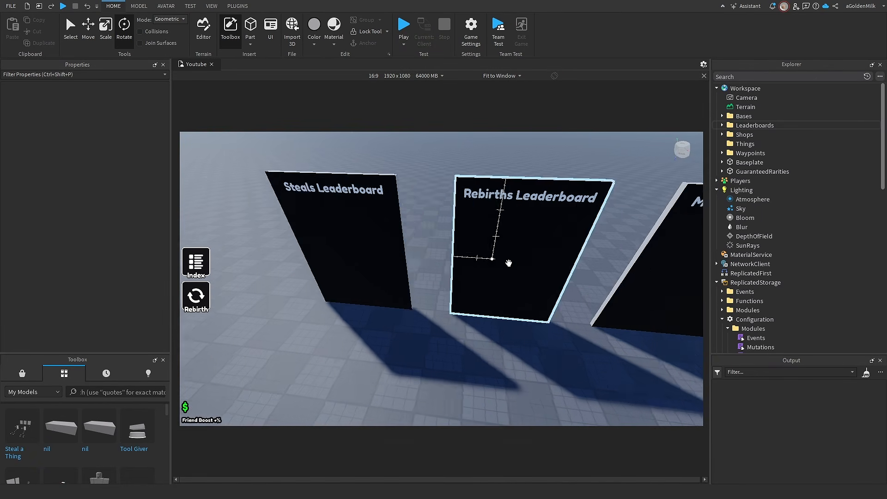
{"action": "key", "text": "a"}
{"action": "key", "text": "s"}
{"action": "right_click_drag", "start_coordinate": [513, 295], "coordinate": [514, 295]}
{"action": "key", "text": "d"}
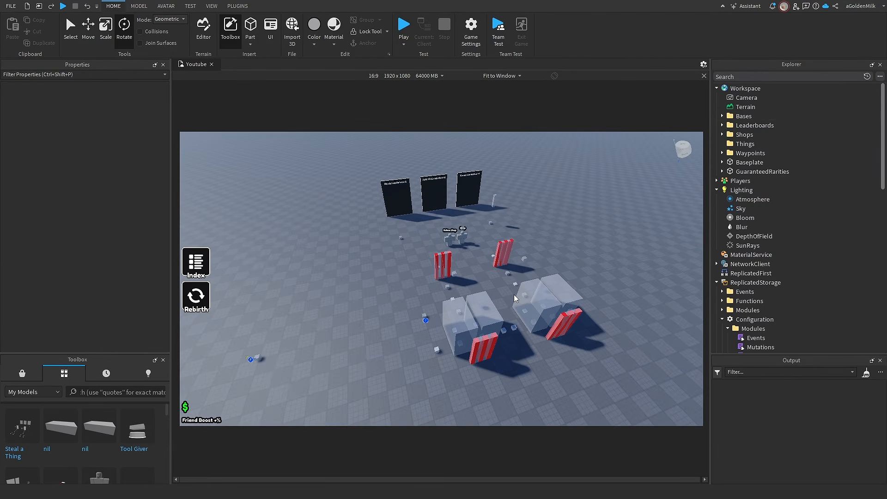
Step: Start a playtest and walk the character to the line of spawned things
{"action": "left_click", "coordinate": [403, 25]}
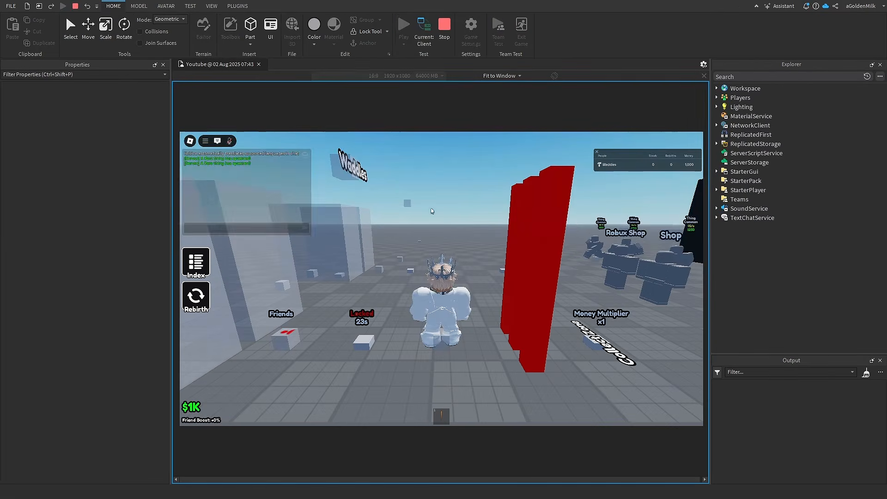
{"action": "key", "text": "w"}
{"action": "right_click_drag", "start_coordinate": [451, 204], "coordinate": [449, 200]}
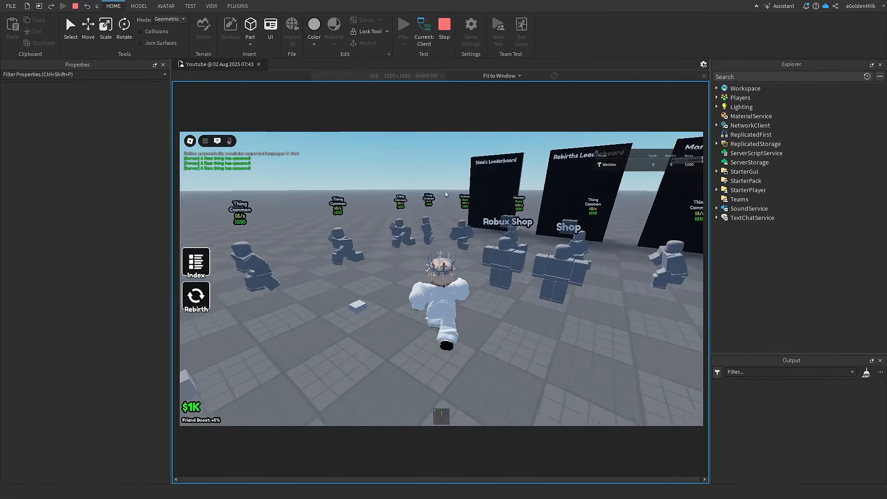
{"action": "right_click_drag", "start_coordinate": [352, 206], "coordinate": [386, 209]}
{"action": "key", "text": "w"}
{"action": "key", "text": "w"}
{"action": "key", "text": "w"}
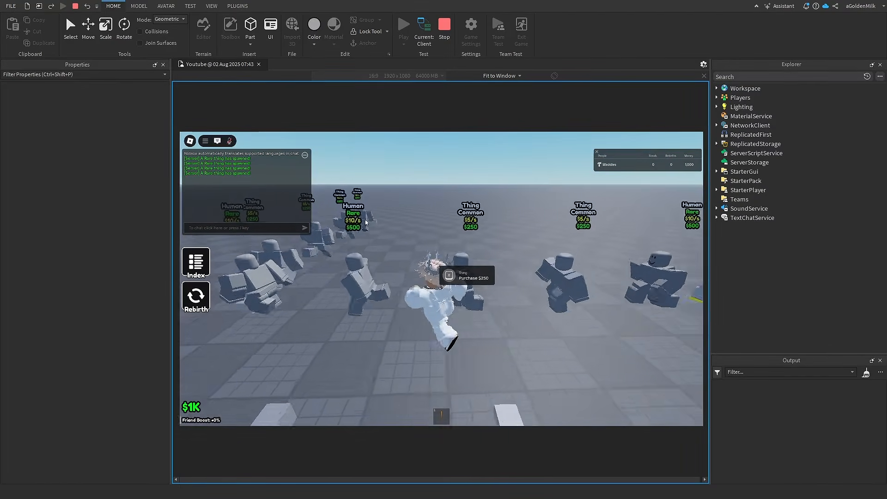
{"action": "key", "text": "w"}
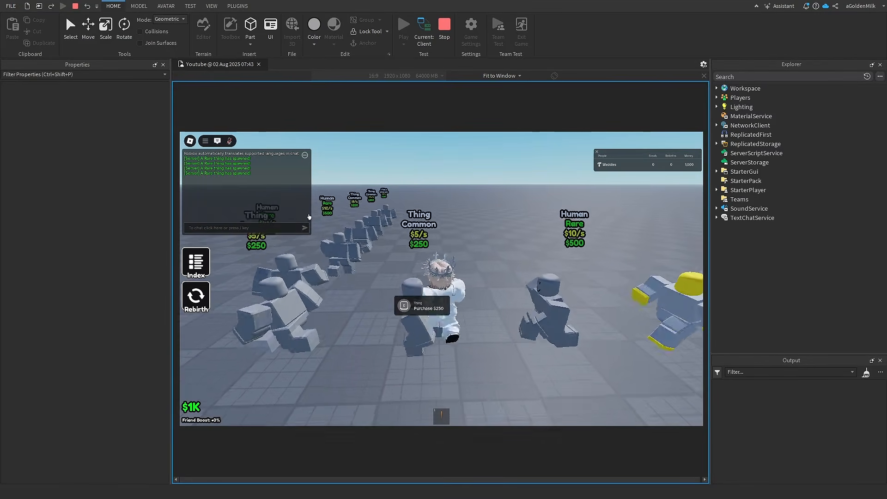
Step: Follow the spawned things along the waypoint route back toward the shops and leaderboards
{"action": "key", "text": "s"}
{"action": "right_click_drag", "start_coordinate": [365, 226], "coordinate": [365, 225]}
{"action": "key", "text": "w"}
{"action": "right_click_drag", "start_coordinate": [400, 297], "coordinate": [399, 296]}
{"action": "key", "text": "w"}
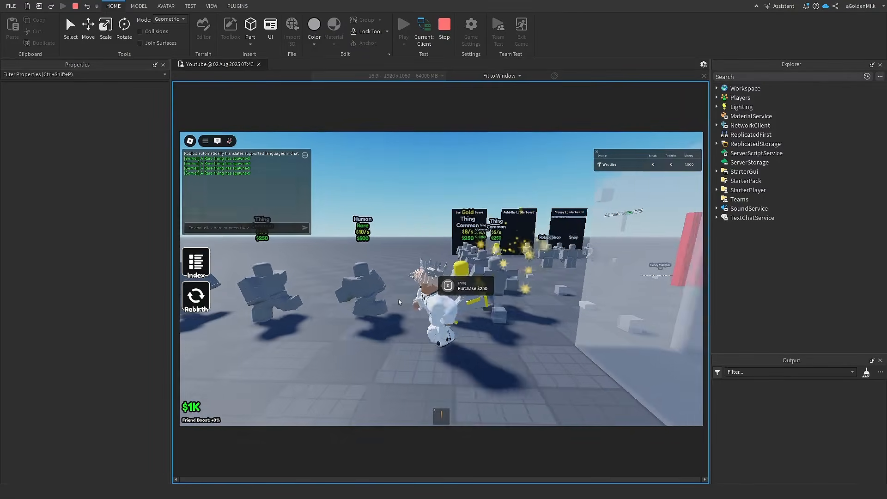
{"action": "key", "text": "w"}
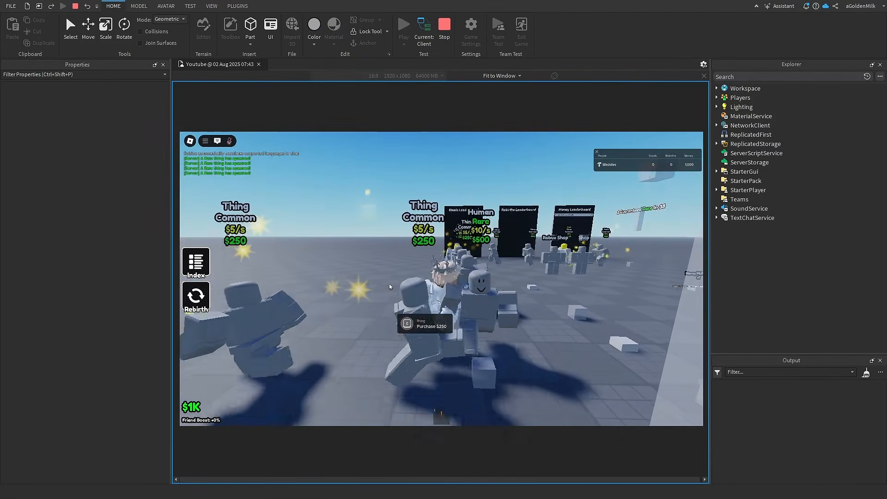
{"action": "key", "text": "w"}
{"action": "right_click_drag", "start_coordinate": [353, 279], "coordinate": [352, 279]}
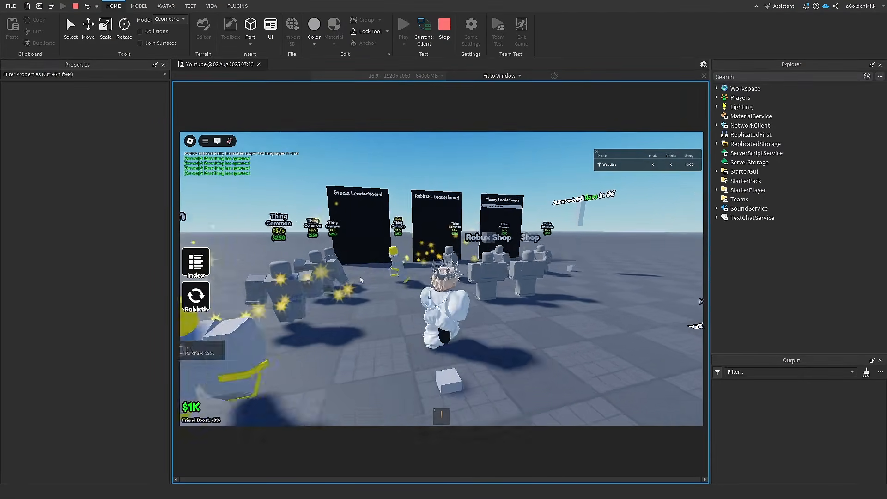
Step: Examine the guaranteed Rare countdown beside the Money Leaderboard
{"action": "right_click_drag", "start_coordinate": [527, 176], "coordinate": [530, 190]}
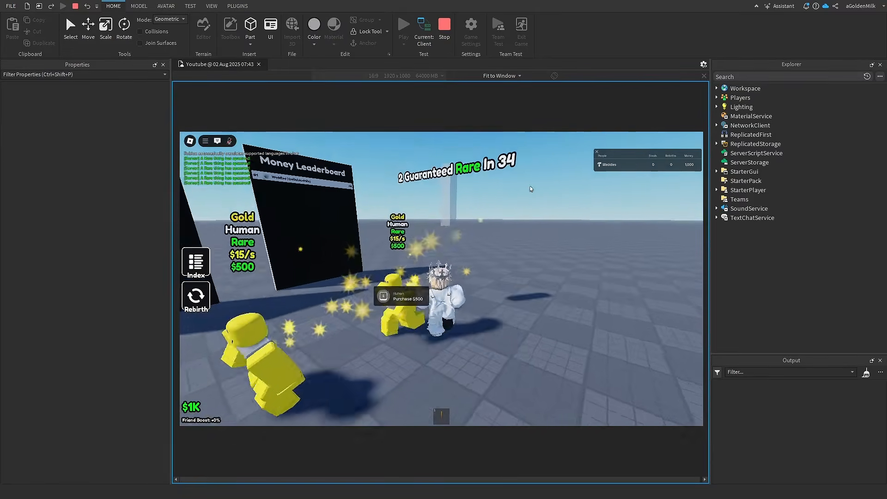
{"action": "key", "text": "s"}
{"action": "key", "text": "d"}
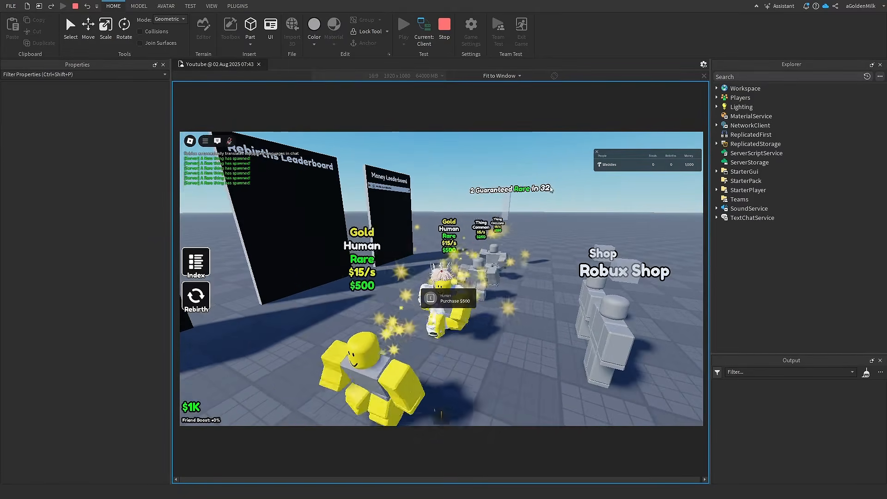
Step: Open the Shop at its character, view the Slap item and close the shop
{"action": "right_click_drag", "start_coordinate": [515, 209], "coordinate": [459, 272]}
{"action": "key", "text": "w"}
{"action": "key", "text": "e"}
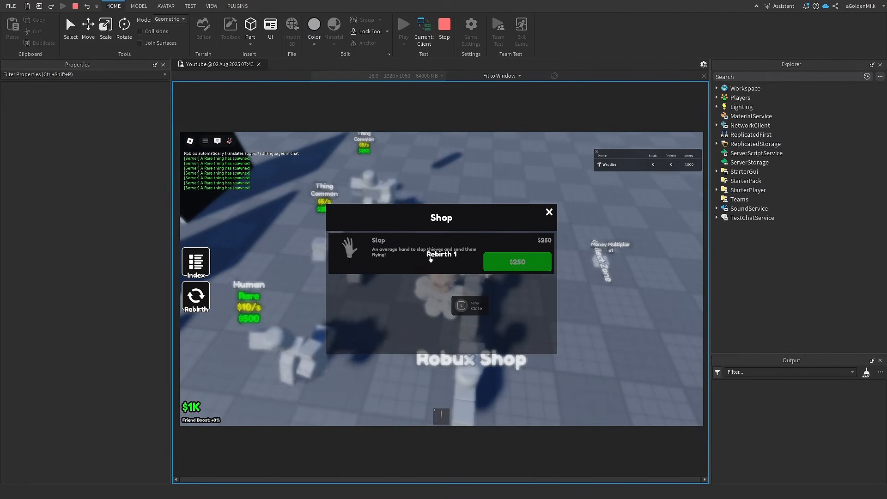
{"action": "left_click", "coordinate": [549, 212]}
Step: Buy 2x Server Luck for 100 Robux in the Robux Shop and close the shop
{"action": "key", "text": "s"}
{"action": "key", "text": "e"}
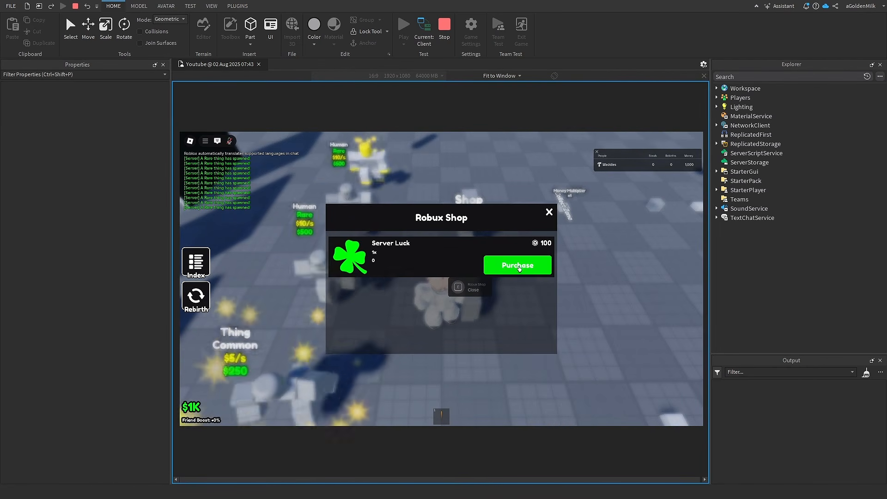
{"action": "left_click", "coordinate": [518, 265]}
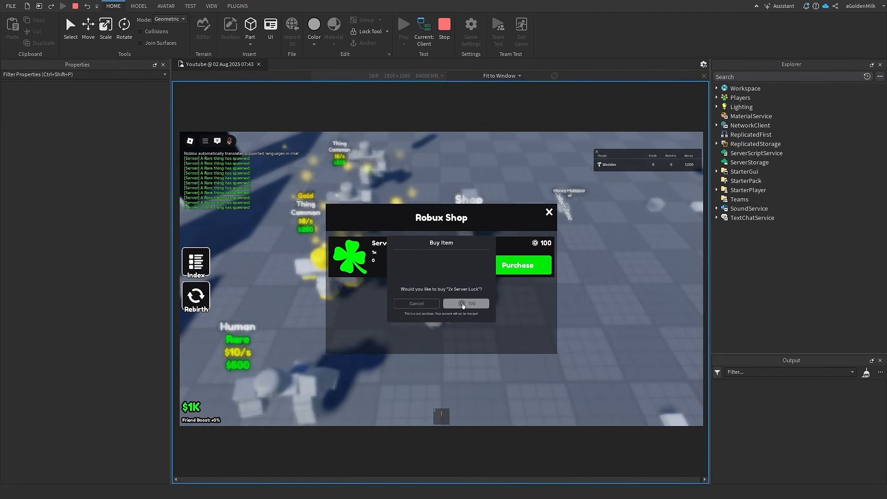
{"action": "left_click", "coordinate": [439, 291]}
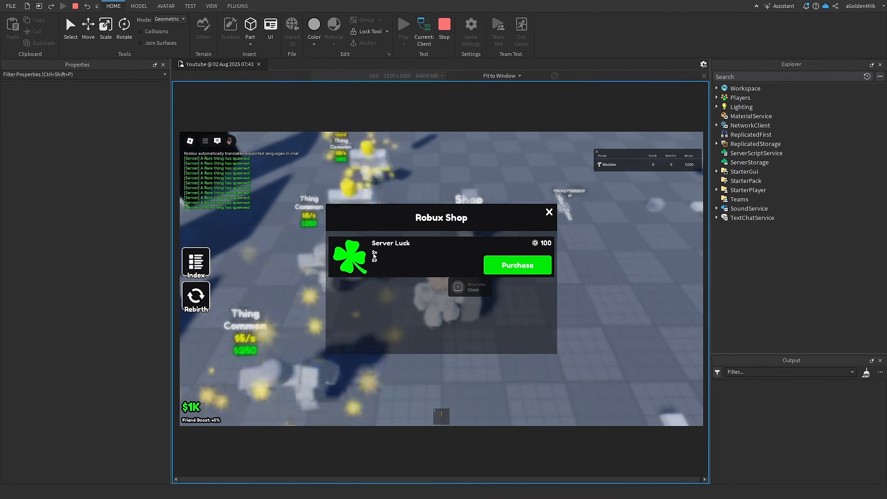
{"action": "left_click", "coordinate": [550, 217]}
Step: Walk past the guaranteed Rare sign and examine the Money, Rebirths and Steals leaderboards in the running game
{"action": "key", "text": "w"}
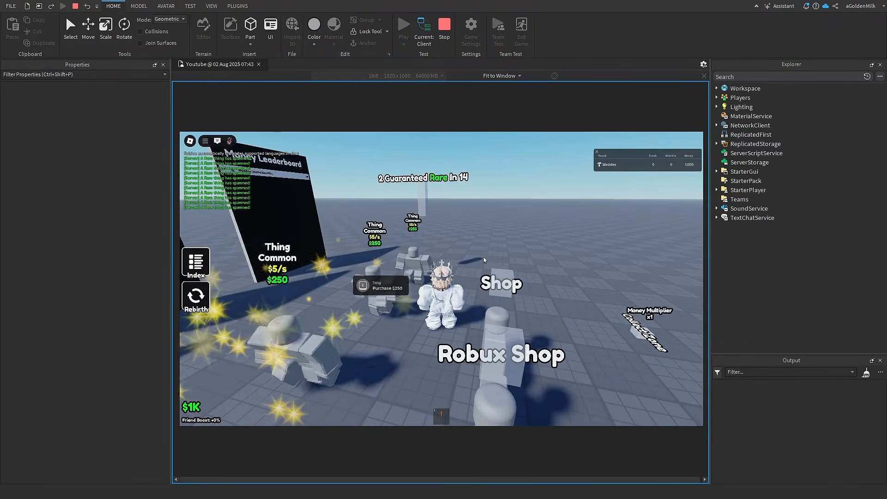
{"action": "right_click_drag", "start_coordinate": [485, 257], "coordinate": [483, 257]}
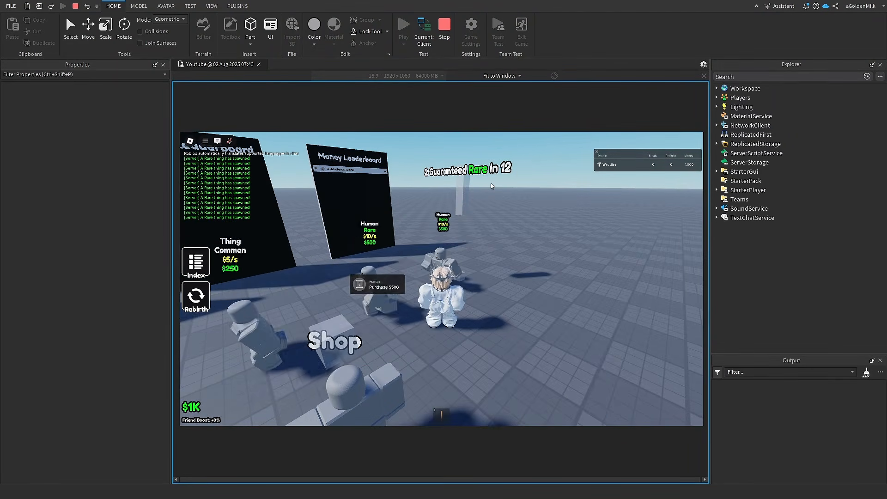
{"action": "key", "text": "w"}
{"action": "right_click_drag", "start_coordinate": [501, 205], "coordinate": [502, 204]}
{"action": "key", "text": "w"}
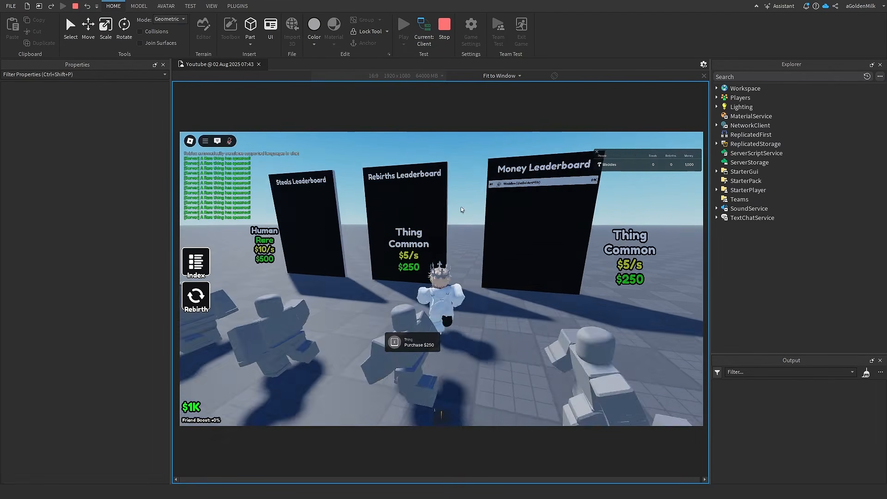
{"action": "key", "text": "a"}
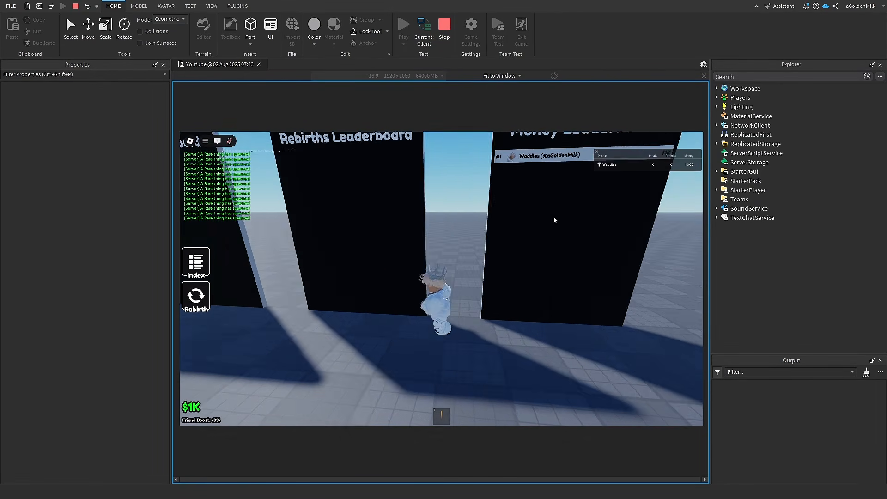
{"action": "key", "text": "a"}
{"action": "key", "text": "s"}
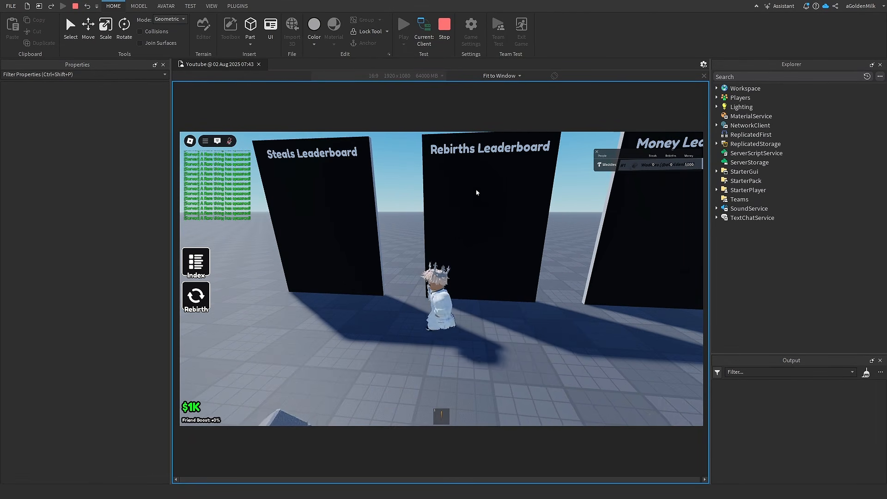
Step: Return to the guaranteed Rare sign and watch its countdown run out
{"action": "right_click_drag", "start_coordinate": [437, 219], "coordinate": [437, 219]}
{"action": "key", "text": "w"}
{"action": "key", "text": "d"}
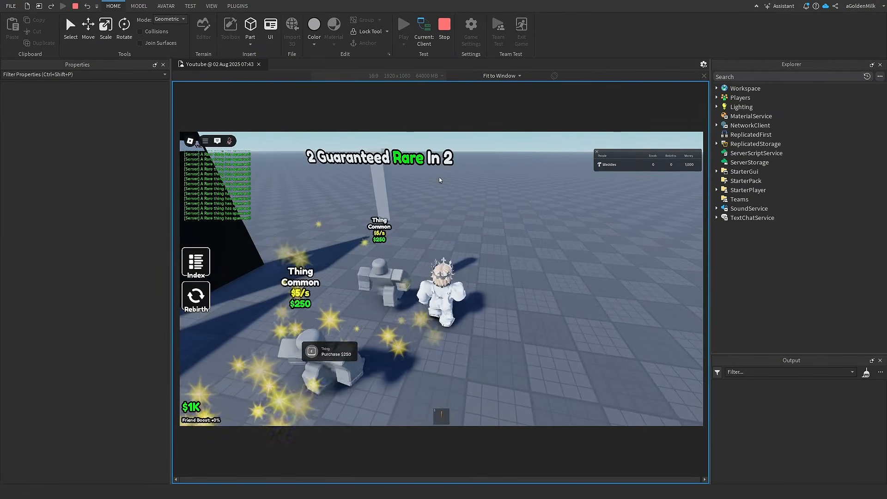
{"action": "key", "text": "s"}
{"action": "right_click_drag", "start_coordinate": [439, 179], "coordinate": [439, 179]}
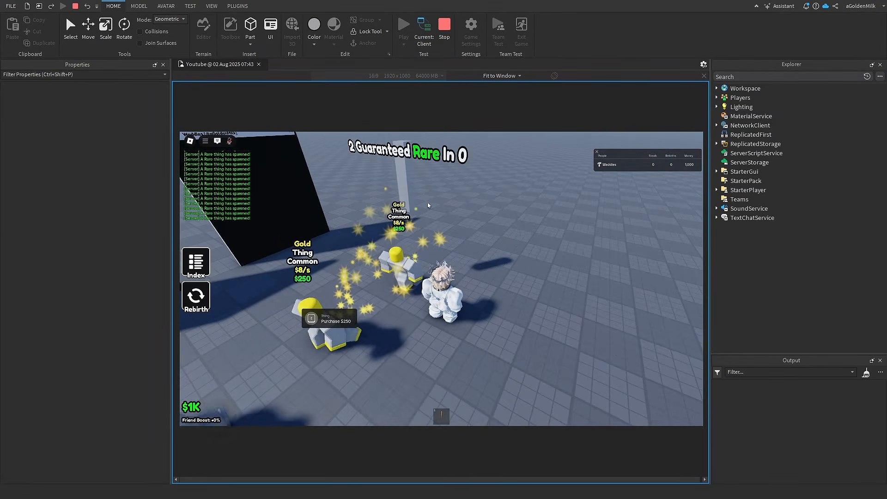
{"action": "key", "text": "s"}
{"action": "key", "text": "a"}
{"action": "key", "text": "d"}
Step: Walk the character to the Collect Zone in front of the player's own base
{"action": "right_click_drag", "start_coordinate": [444, 258], "coordinate": [495, 262]}
{"action": "key", "text": "s"}
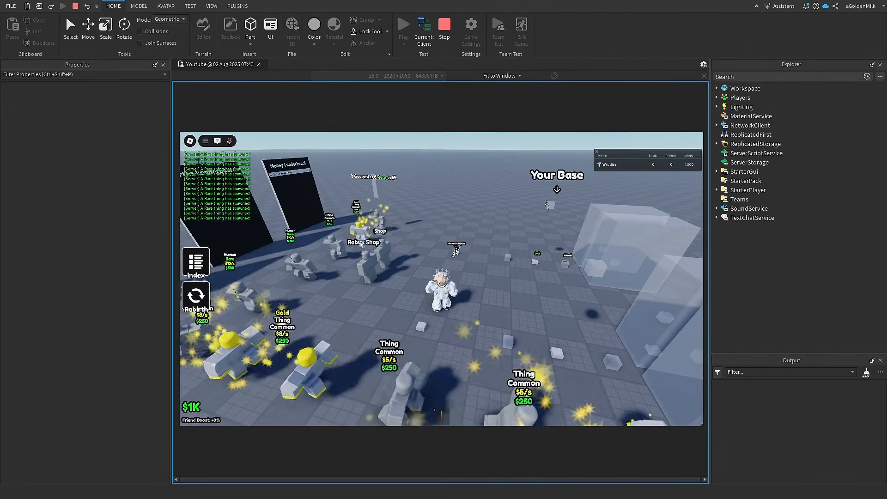
{"action": "key", "text": "w"}
{"action": "right_click_drag", "start_coordinate": [430, 205], "coordinate": [442, 226]}
{"action": "key", "text": "w"}
{"action": "key", "text": "space"}
{"action": "key", "text": "s"}
{"action": "key", "text": "w"}
{"action": "right_click_drag", "start_coordinate": [380, 250], "coordinate": [498, 287]}
{"action": "key", "text": "w"}
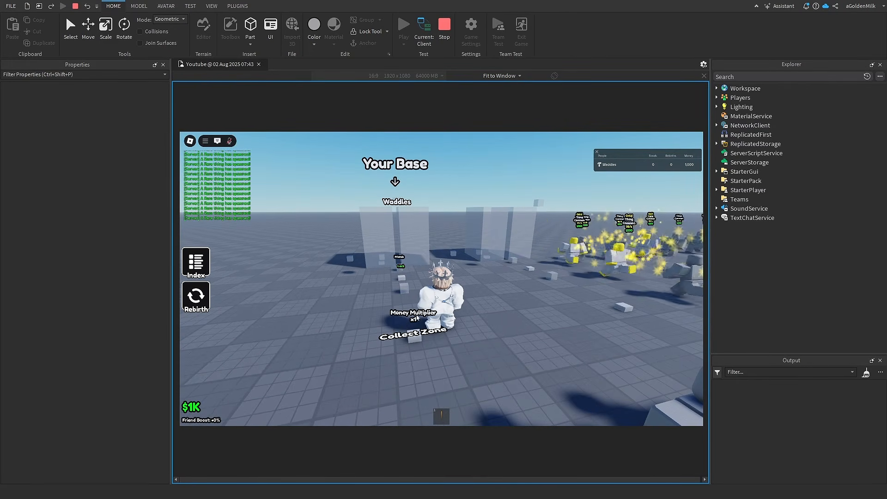
Step: Walk into the player's base and examine its lock laser, Friends control and slots
{"action": "right_click_drag", "start_coordinate": [416, 319], "coordinate": [338, 316]}
{"action": "scroll", "coordinate": [416, 286], "scroll_direction": "down", "scroll_amount": 5}
{"action": "key", "text": "s"}
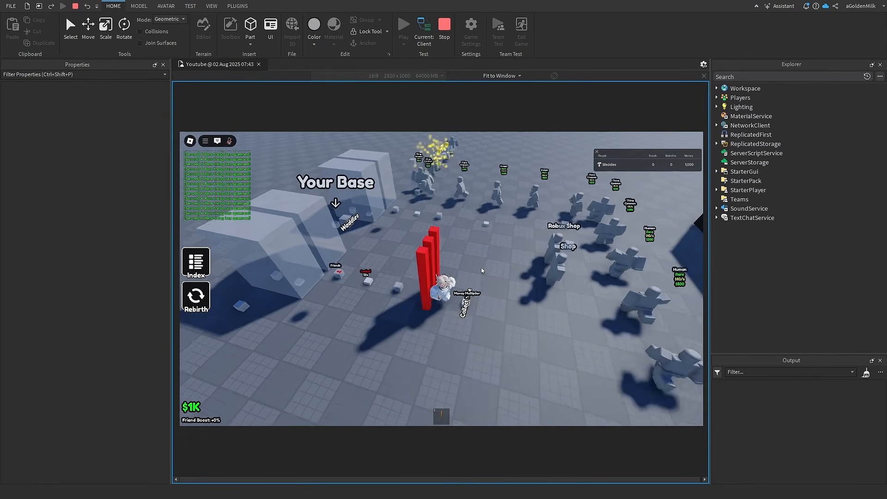
{"action": "right_click_drag", "start_coordinate": [482, 270], "coordinate": [390, 299]}
{"action": "key", "text": "w"}
{"action": "key", "text": "w"}
{"action": "scroll", "coordinate": [390, 299], "scroll_direction": "up", "scroll_amount": 3}
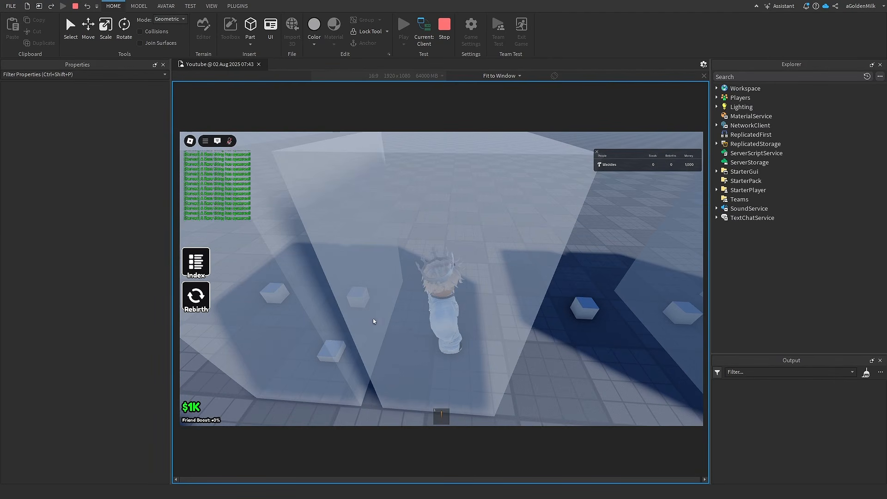
{"action": "scroll", "coordinate": [436, 334], "scroll_direction": "down", "scroll_amount": 3}
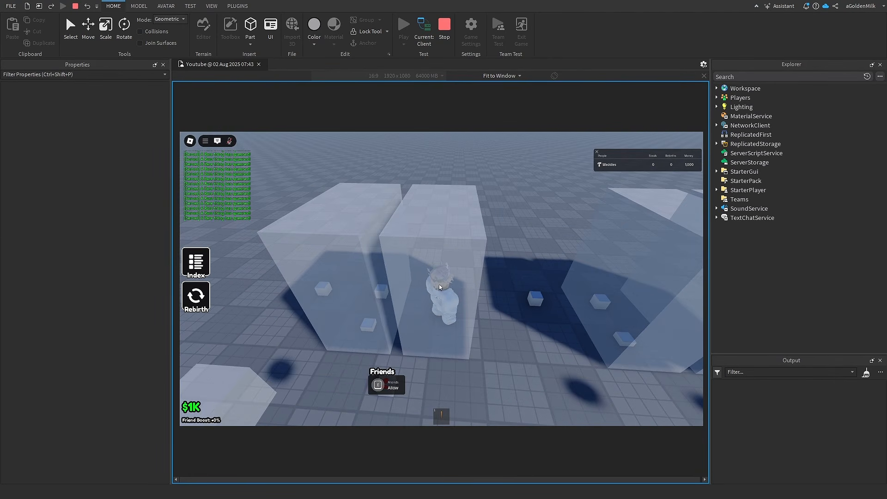
{"action": "key", "text": "d"}
{"action": "key", "text": "w"}
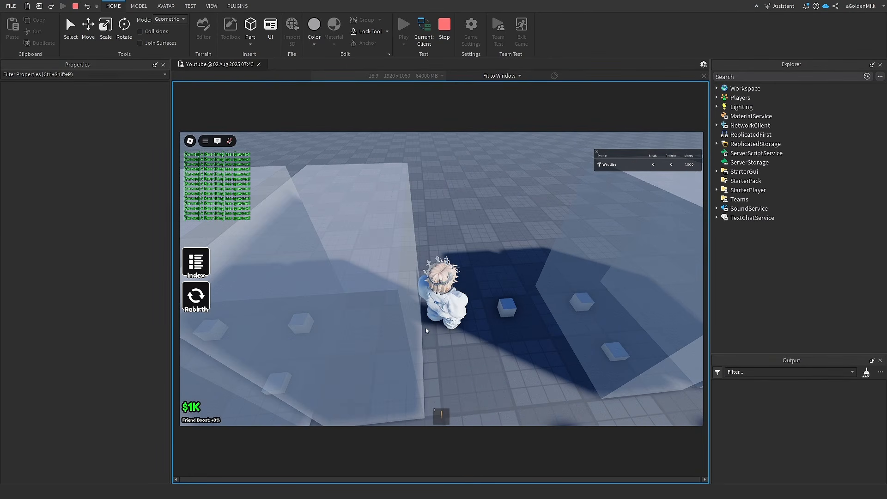
Step: Walk around the transparent slot blocks and return to the Friends control of the player's base
{"action": "scroll", "coordinate": [428, 330], "scroll_direction": "down", "scroll_amount": 5}
{"action": "key", "text": "d"}
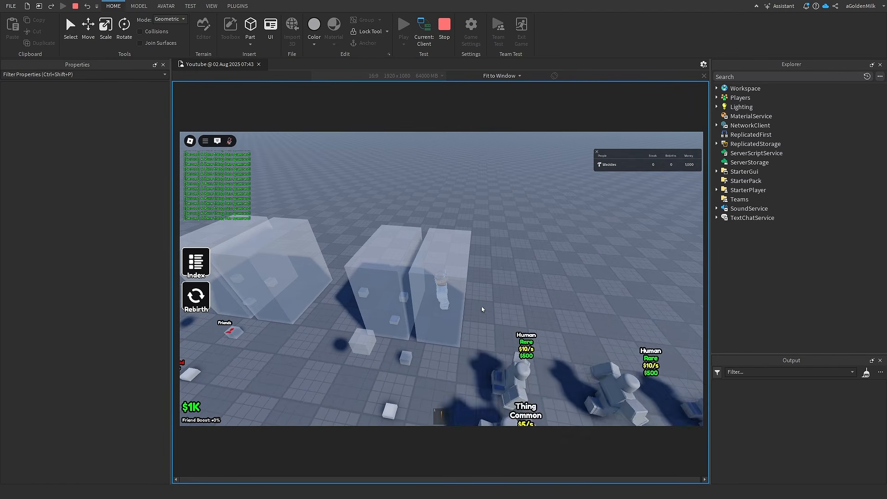
{"action": "key", "text": "a"}
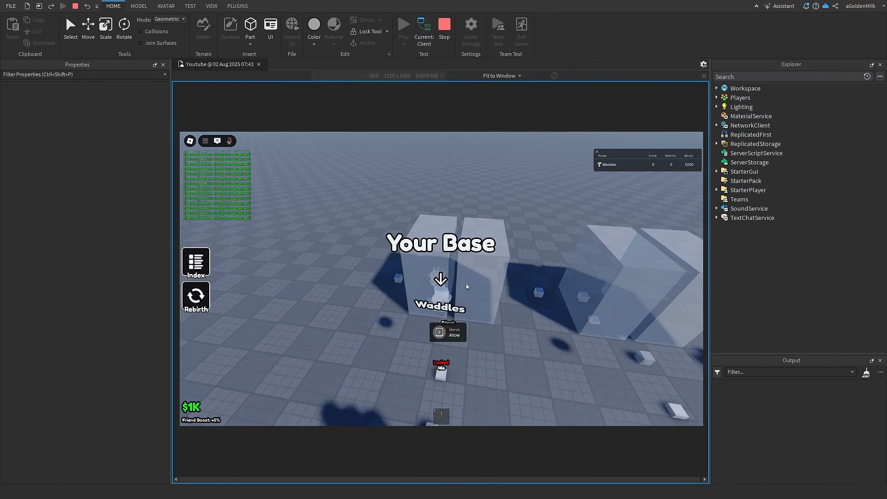
{"action": "key", "text": "s"}
{"action": "right_click_drag", "start_coordinate": [463, 307], "coordinate": [462, 306]}
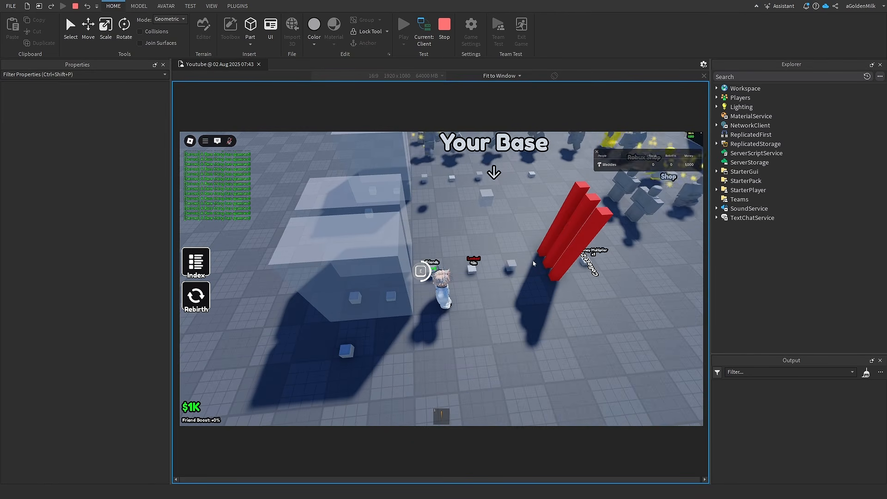
Step: Walk to the line of moving things and purchase the Gold Thing for $250
{"action": "key", "text": "w"}
{"action": "right_click_drag", "start_coordinate": [513, 271], "coordinate": [512, 271]}
{"action": "key", "text": "w"}
{"action": "key", "text": "e"}
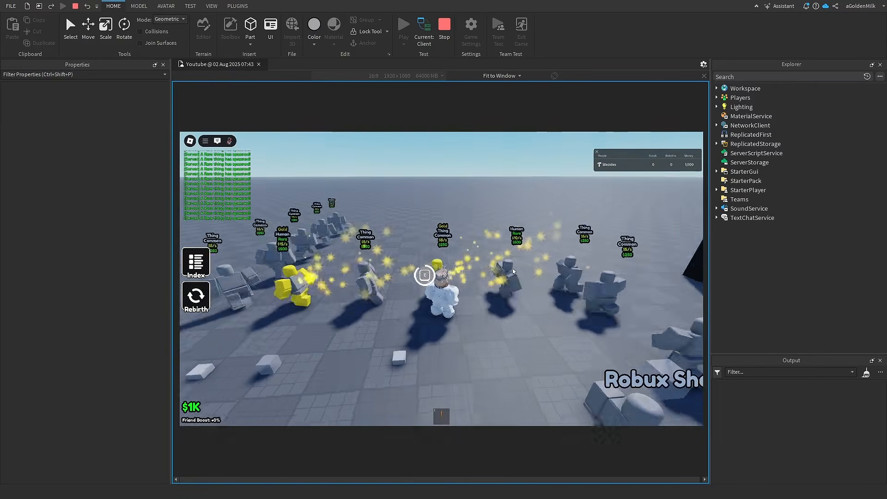
Step: Return to the base and step on the Collect pad of the Gold Thing's slot
{"action": "key", "text": "s"}
{"action": "right_click_drag", "start_coordinate": [444, 259], "coordinate": [446, 260]}
{"action": "key", "text": "s"}
{"action": "key", "text": "w"}
{"action": "key", "text": "w"}
{"action": "key", "text": "a"}
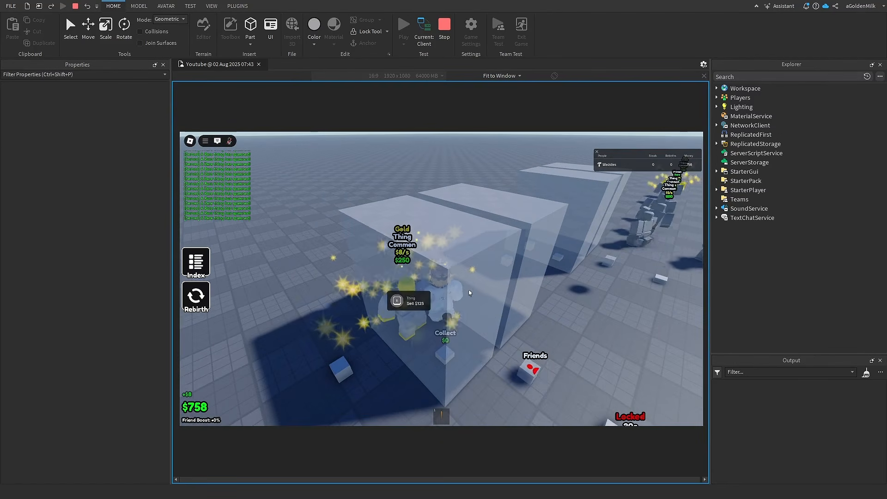
Step: Step off and back onto the Gold Thing's Collect pad to gather its earnings repeatedly
{"action": "key", "text": "s"}
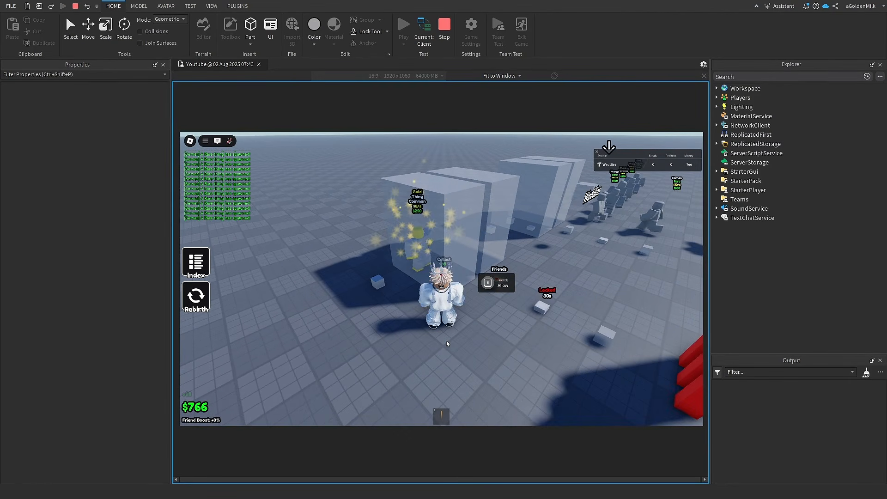
{"action": "key", "text": "w"}
{"action": "key", "text": "w"}
{"action": "key", "text": "s"}
{"action": "right_click_drag", "start_coordinate": [422, 329], "coordinate": [483, 284]}
{"action": "scroll", "coordinate": [435, 307], "scroll_direction": "up", "scroll_amount": 2}
{"action": "key", "text": "a"}
{"action": "key", "text": "w"}
{"action": "key", "text": "s"}
{"action": "key", "text": "a"}
{"action": "key", "text": "w"}
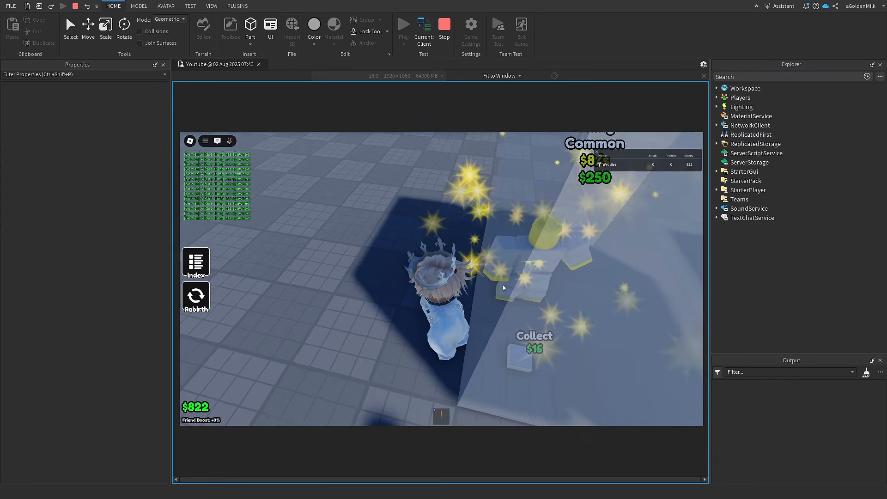
Step: Let the slot's earnings build up, collect them and sell the Gold Thing for $125
{"action": "key", "text": "w"}
{"action": "right_click_drag", "start_coordinate": [467, 322], "coordinate": [484, 339]}
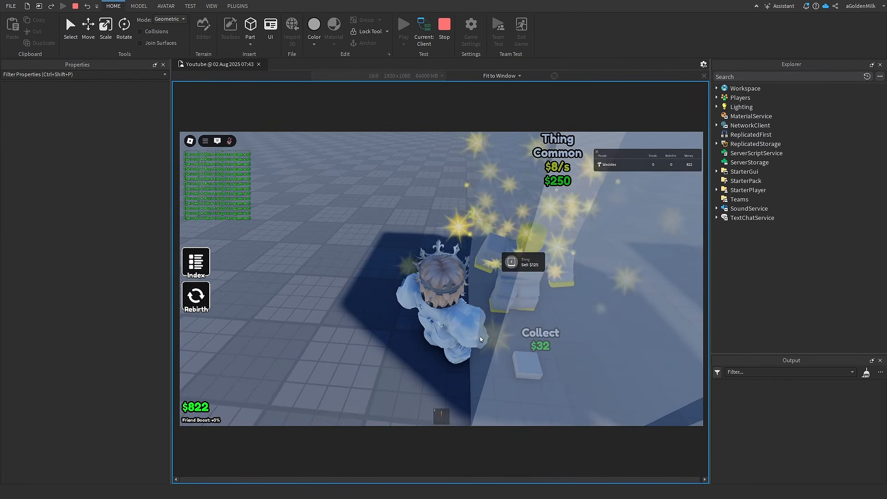
{"action": "key", "text": "d"}
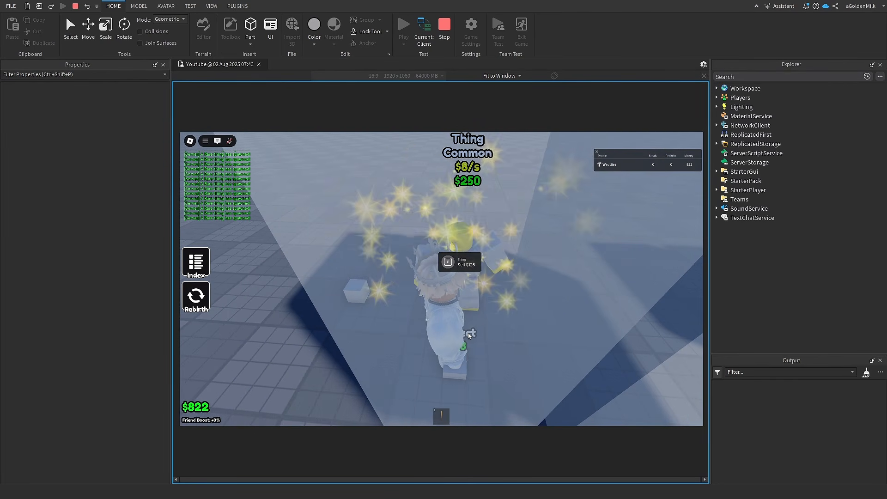
{"action": "key", "text": "w"}
{"action": "right_click_drag", "start_coordinate": [500, 284], "coordinate": [499, 284]}
{"action": "key", "text": "e"}
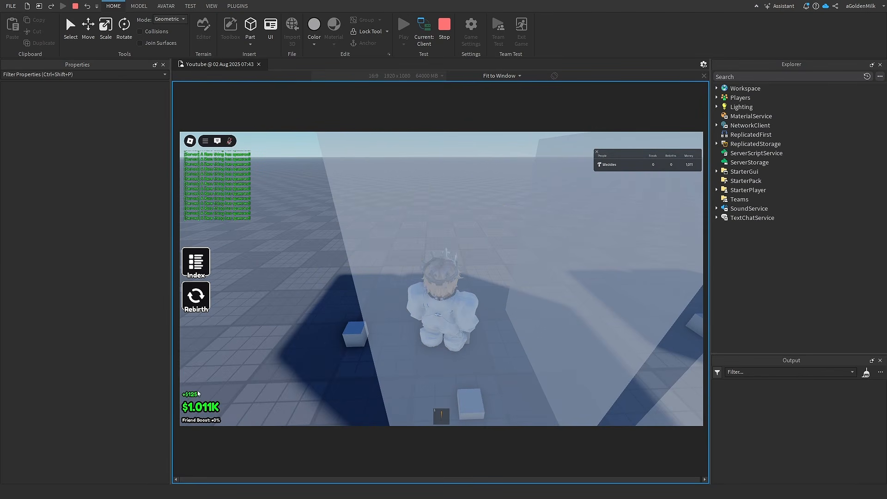
Step: Walk out to the base's Friends control and allow friends into the base
{"action": "key", "text": "s"}
{"action": "right_click_drag", "start_coordinate": [369, 407], "coordinate": [368, 407]}
{"action": "key", "text": "d"}
{"action": "key", "text": "e"}
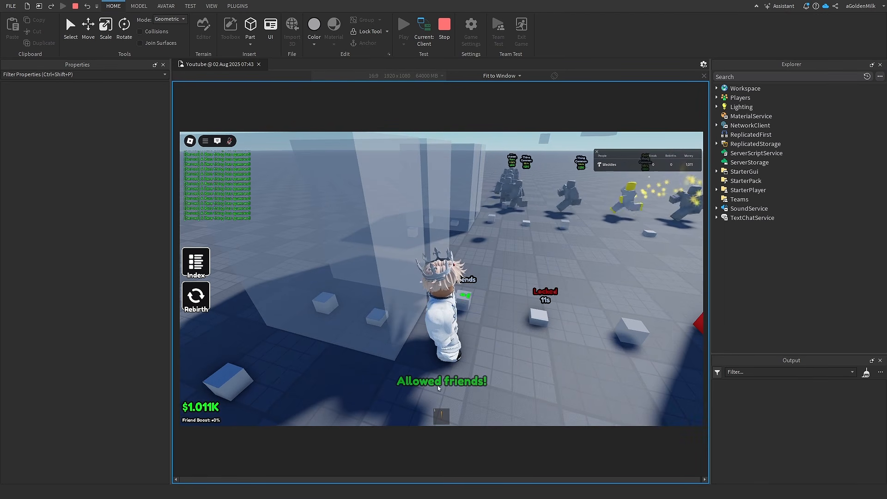
Step: Open the Index on its Gold things and hide the chat messages
{"action": "key", "text": "s"}
{"action": "scroll", "coordinate": [448, 329], "scroll_direction": "down", "scroll_amount": 4}
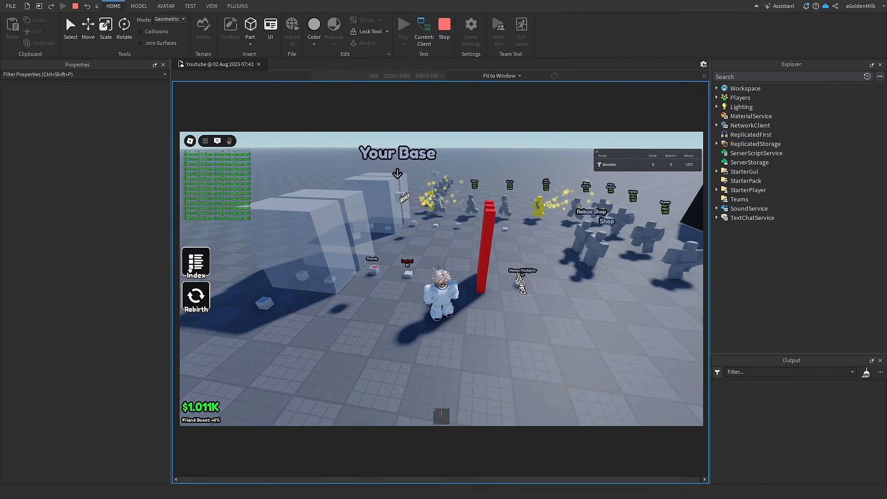
{"action": "left_click", "coordinate": [190, 269]}
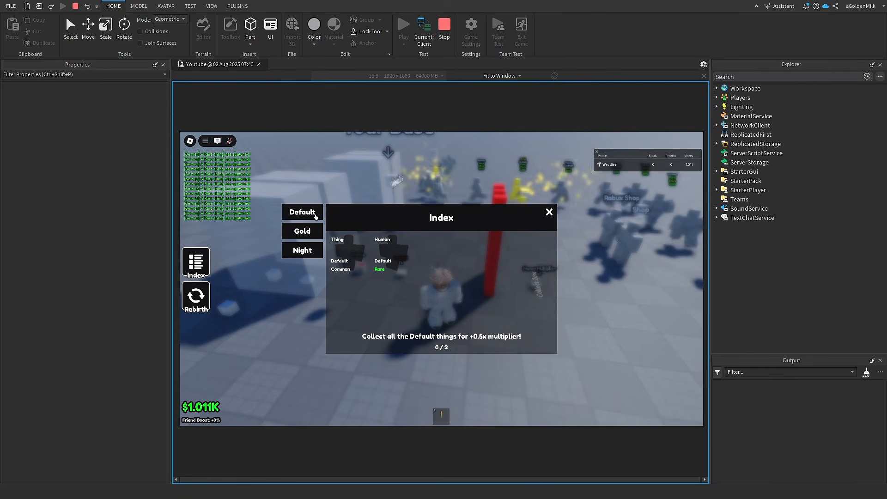
{"action": "left_click", "coordinate": [216, 141]}
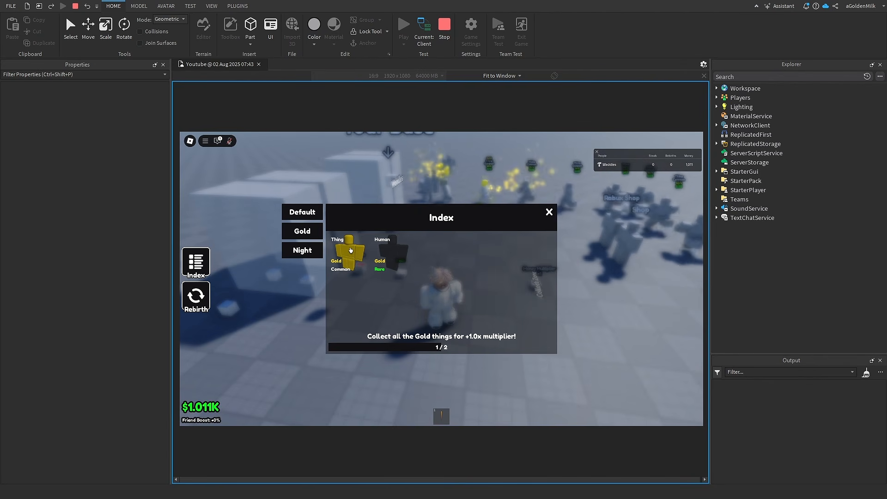
{"action": "right_click_drag", "start_coordinate": [383, 186], "coordinate": [394, 196]}
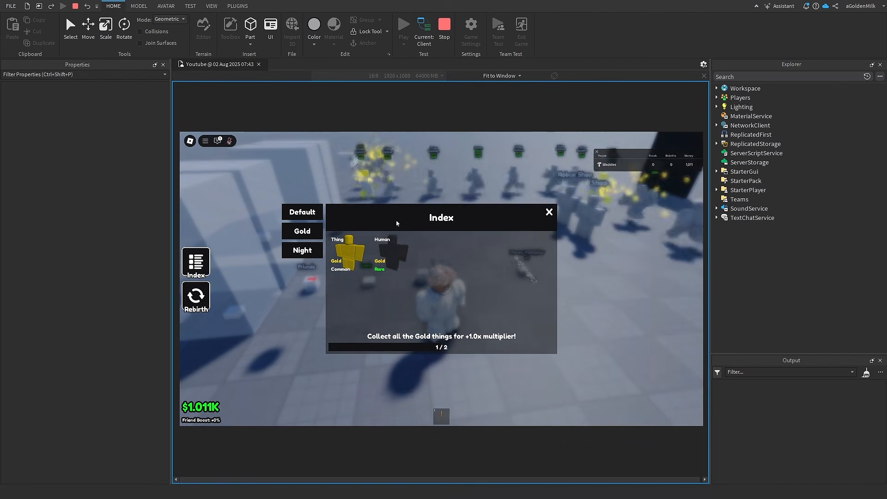
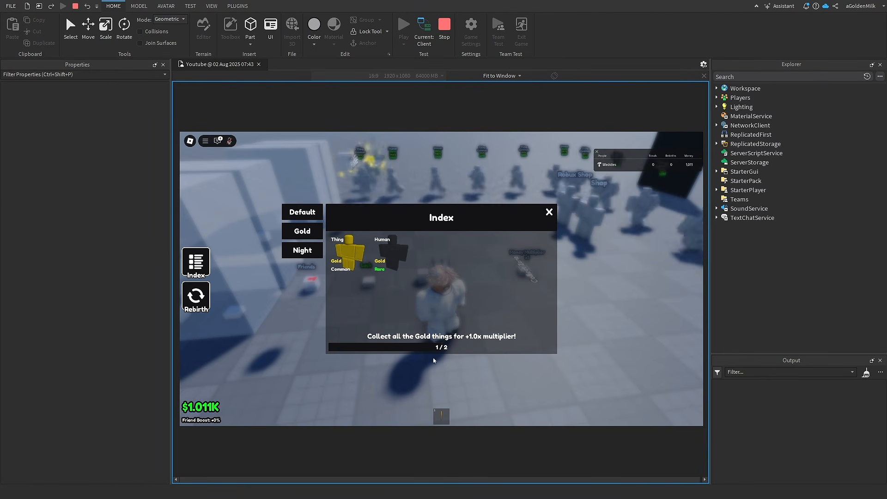
Step: Walk to the line of things and purchase the Gold Human for $500 with the Index open
{"action": "key", "text": "w"}
{"action": "right_click_drag", "start_coordinate": [370, 182], "coordinate": [369, 182]}
{"action": "key", "text": "w"}
{"action": "key", "text": "w"}
{"action": "key", "text": "e"}
Step: Walk back toward the base, check the Gold collection's progress in the Index and close it
{"action": "key", "text": "d"}
{"action": "left_click", "coordinate": [297, 235]}
{"action": "right_click_drag", "start_coordinate": [406, 182], "coordinate": [405, 182]}
{"action": "key", "text": "a"}
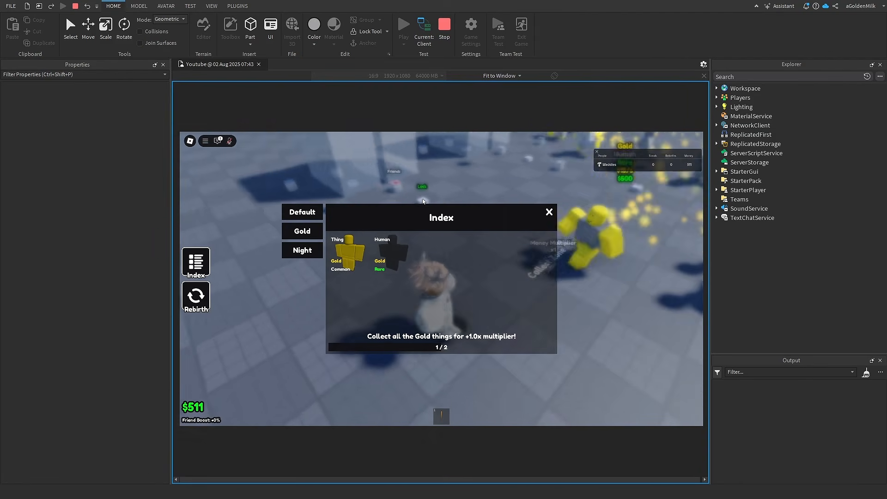
{"action": "key", "text": "w"}
{"action": "key", "text": "s"}
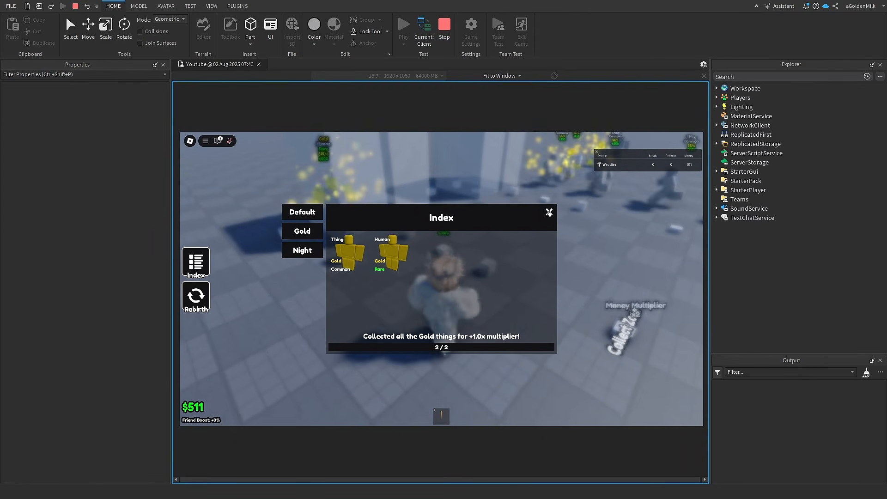
{"action": "left_click", "coordinate": [549, 212]}
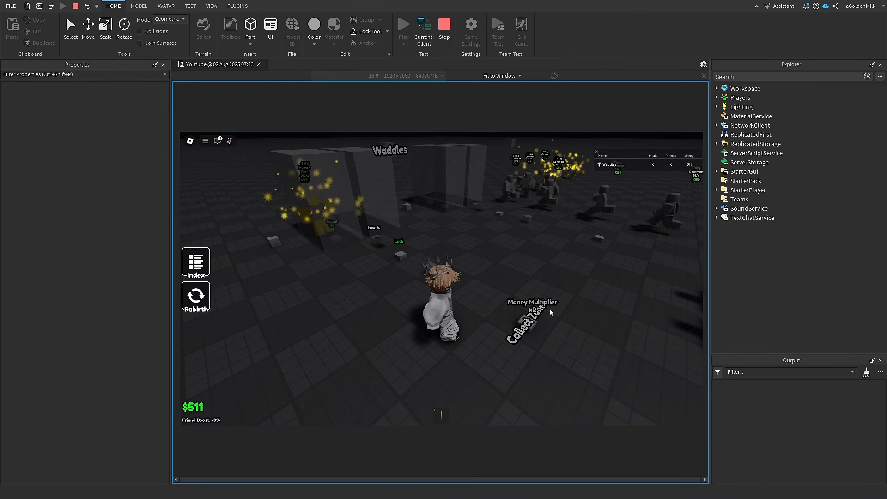
Step: Walk past the Collect Zone to the Shop and leaderboards to examine the night lighting
{"action": "key", "text": "w"}
{"action": "right_click_drag", "start_coordinate": [541, 313], "coordinate": [521, 318]}
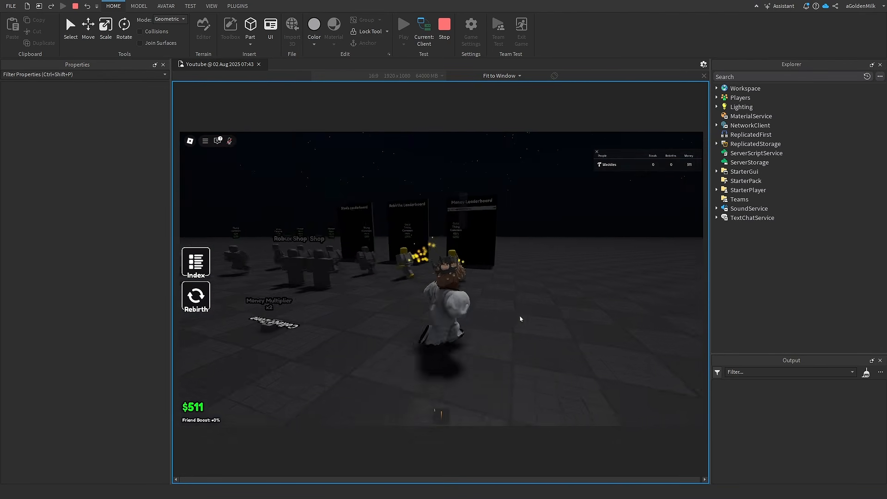
{"action": "key", "text": "s"}
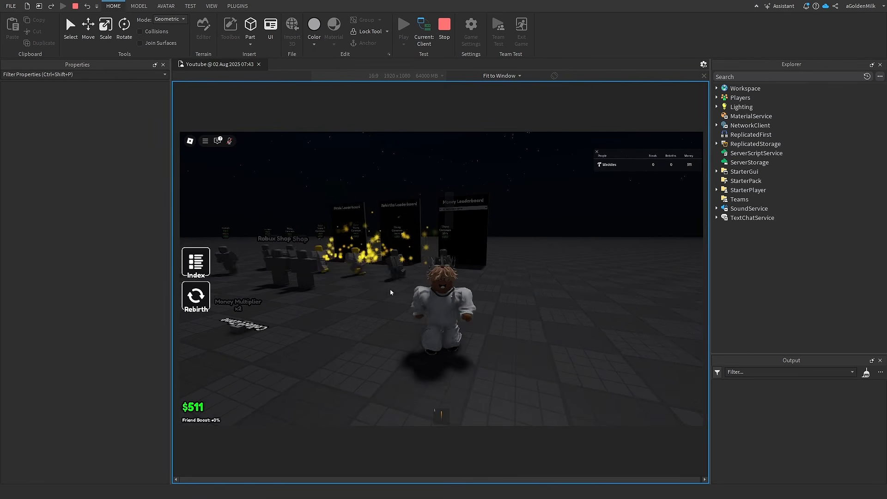
{"action": "key", "text": "w"}
{"action": "right_click_drag", "start_coordinate": [458, 273], "coordinate": [430, 292]}
{"action": "key", "text": "s"}
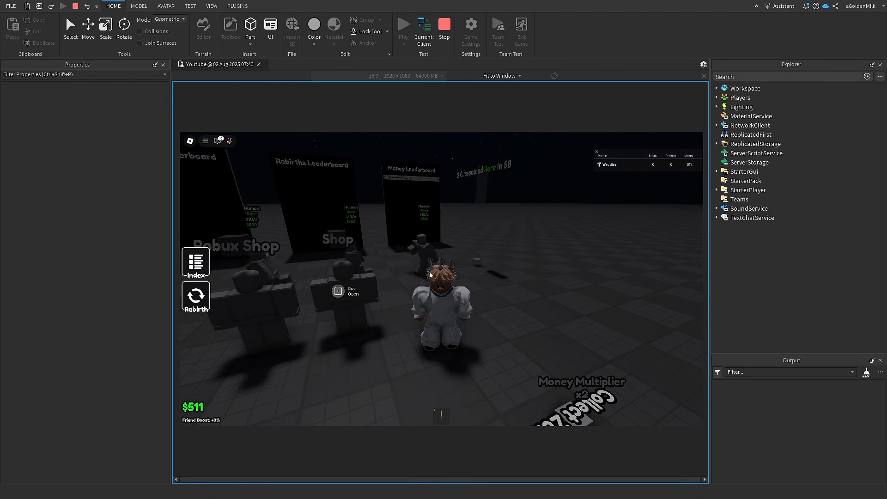
Step: View the character up close, pull back out and look over the spawning things at night
{"action": "scroll", "coordinate": [457, 276], "scroll_direction": "up", "scroll_amount": 5}
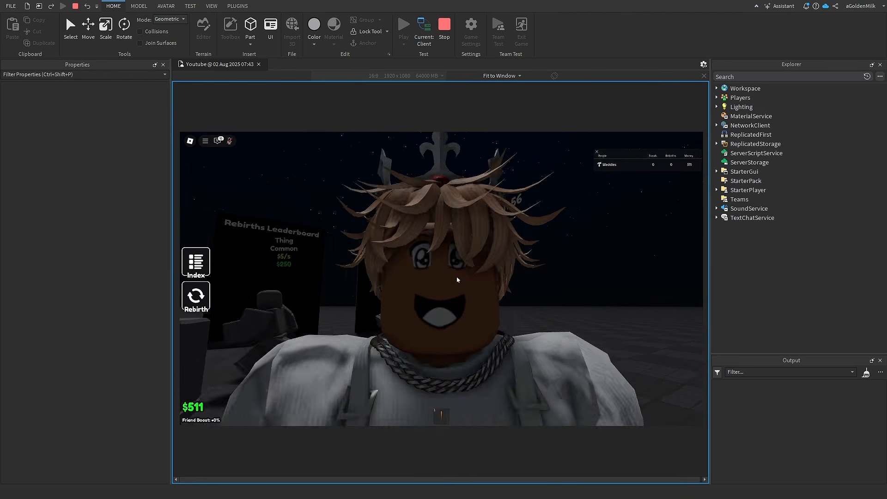
{"action": "scroll", "coordinate": [456, 276], "scroll_direction": "up", "scroll_amount": 1}
{"action": "scroll", "coordinate": [456, 276], "scroll_direction": "down", "scroll_amount": 6}
{"action": "right_click_drag", "start_coordinate": [457, 276], "coordinate": [458, 278]}
{"action": "key", "text": "s"}
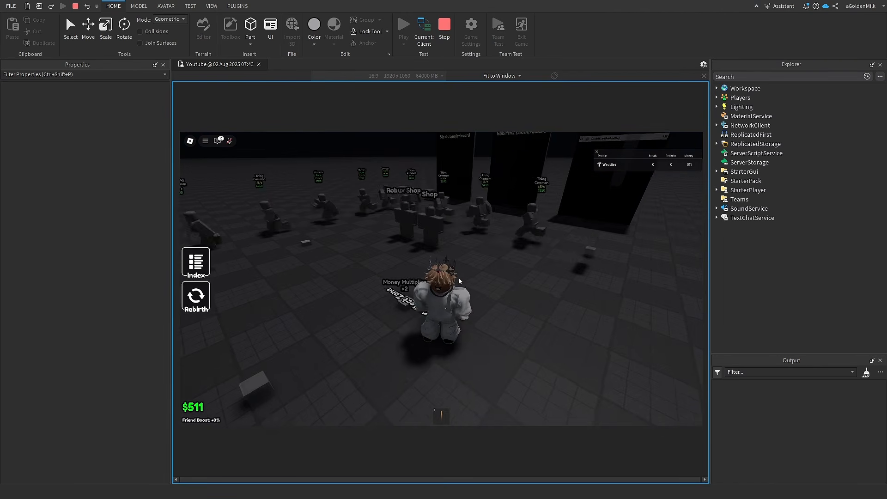
{"action": "key", "text": "s"}
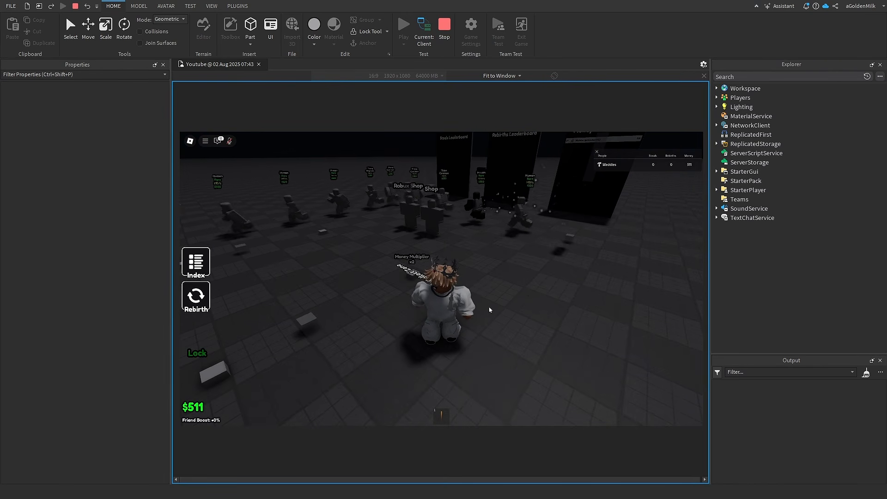
Step: Walk the character past the Collect Zone and back toward the player's base
{"action": "key", "text": "w"}
{"action": "right_click_drag", "start_coordinate": [474, 317], "coordinate": [475, 317]}
{"action": "key", "text": "d"}
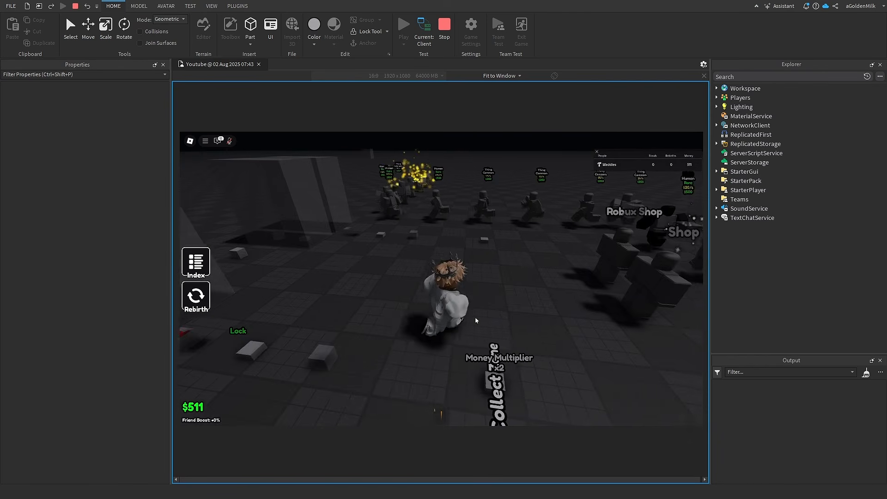
{"action": "key", "text": "w"}
{"action": "right_click_drag", "start_coordinate": [509, 269], "coordinate": [499, 245]}
{"action": "key", "text": "d"}
{"action": "key", "text": "e"}
Step: Enter the base slot, collect the Gold Human's $810 and sell it for $250
{"action": "key", "text": "w"}
{"action": "right_click_drag", "start_coordinate": [419, 239], "coordinate": [420, 239]}
{"action": "key", "text": "w"}
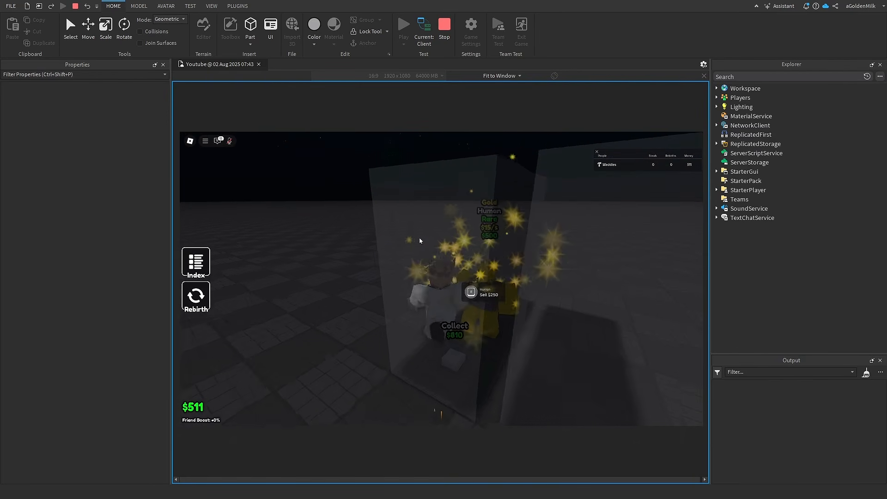
{"action": "key", "text": "e"}
{"action": "right_click_drag", "start_coordinate": [420, 242], "coordinate": [419, 240]}
{"action": "key", "text": "w"}
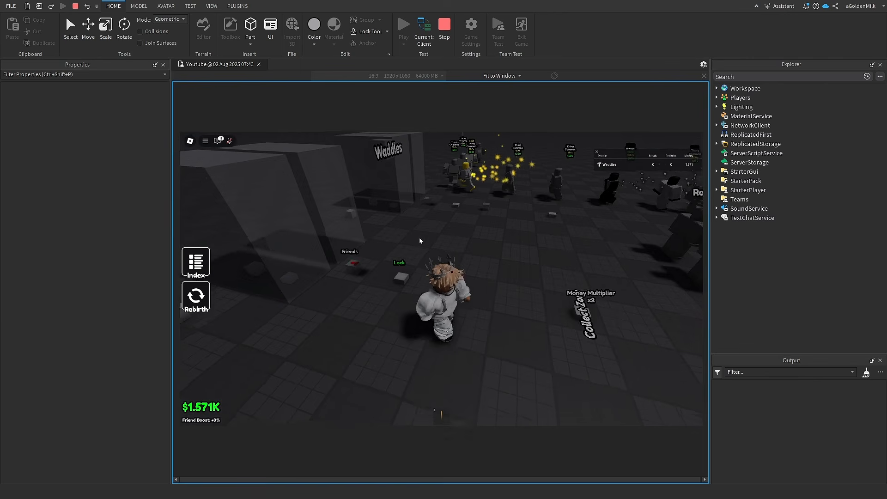
Step: Walk behind the shops to the line of things and look over the variants passing by at night
{"action": "right_click_drag", "start_coordinate": [285, 293], "coordinate": [285, 293]}
{"action": "key", "text": "space"}
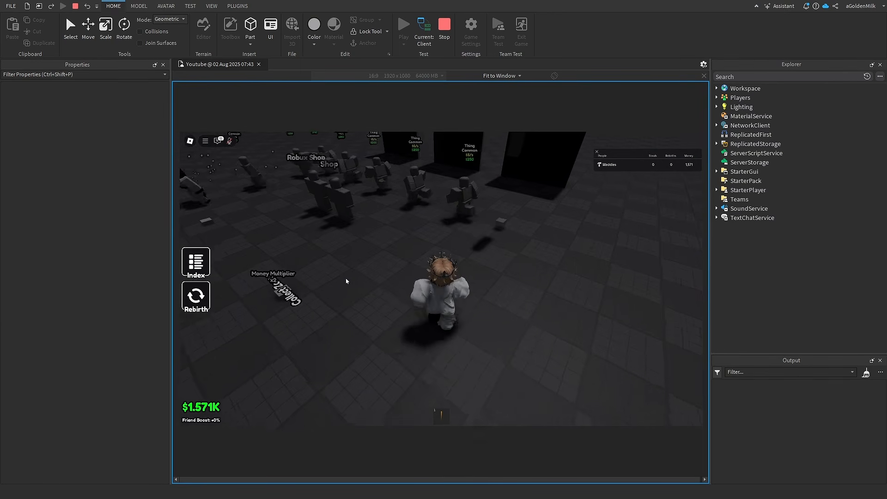
{"action": "key", "text": "w"}
{"action": "right_click_drag", "start_coordinate": [346, 281], "coordinate": [346, 281]}
{"action": "scroll", "coordinate": [347, 281], "scroll_direction": "down", "scroll_amount": 5}
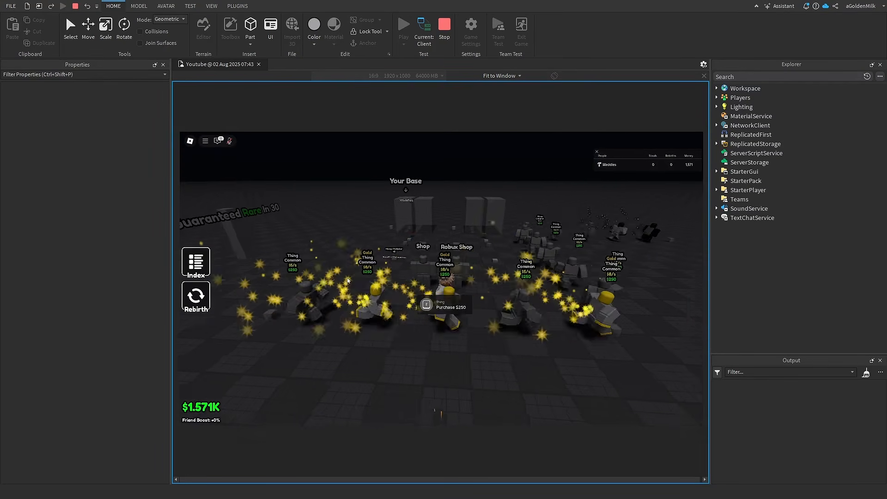
{"action": "key", "text": "d"}
{"action": "key", "text": "a"}
{"action": "scroll", "coordinate": [479, 315], "scroll_direction": "up", "scroll_amount": 2}
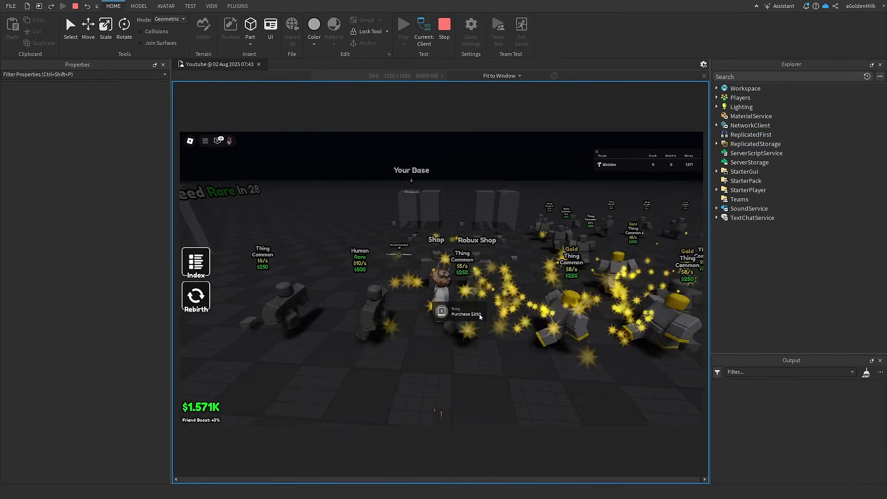
Step: Walk past the Collect Zone to the player's base and lock it
{"action": "key", "text": "w"}
{"action": "right_click_drag", "start_coordinate": [460, 316], "coordinate": [461, 317]}
{"action": "key", "text": "w"}
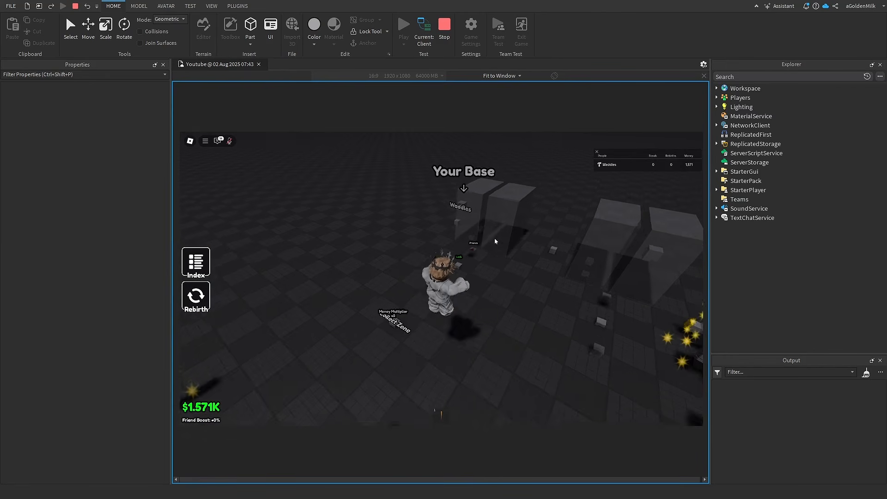
{"action": "key", "text": "w"}
{"action": "mouse_move", "coordinate": [462, 259]}
{"action": "right_mouse_down"}
{"action": "mouse_move", "coordinate": [458, 287]}
{"action": "mouse_move", "coordinate": [446, 259]}
{"action": "right_mouse_up"}
Step: Purchase the Night Thing for $250 and accompany it toward the player's base
{"action": "key", "text": "w"}
{"action": "key", "text": "w"}
{"action": "key", "text": "w"}
{"action": "key", "text": "e"}
{"action": "key", "text": "w"}
{"action": "key", "text": "w"}
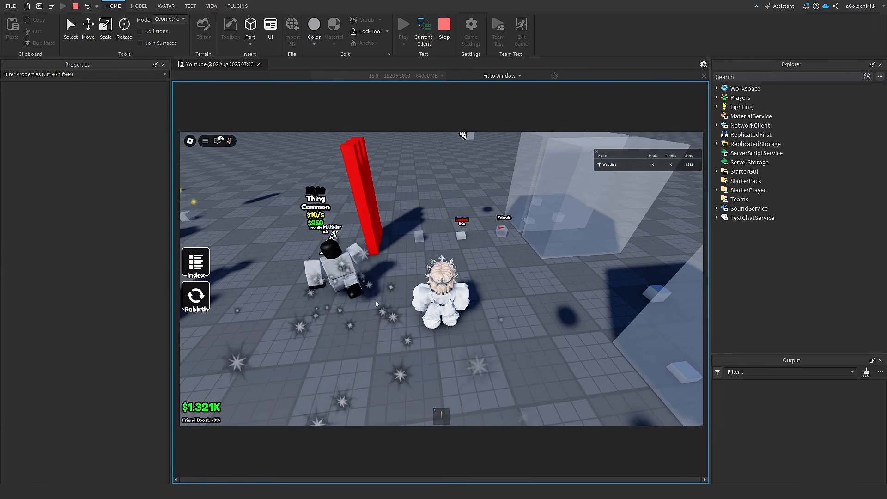
Step: Follow the Night Thing into its slot, collect its earnings and sell it
{"action": "key", "text": "w"}
{"action": "right_click_drag", "start_coordinate": [434, 307], "coordinate": [472, 299]}
{"action": "key", "text": "w"}
{"action": "key", "text": "w"}
{"action": "key", "text": "d"}
{"action": "key", "text": "a"}
{"action": "key", "text": "e"}
Step: Leave the base past its red lock lasers and walk beside the Collect Zone
{"action": "key", "text": "w"}
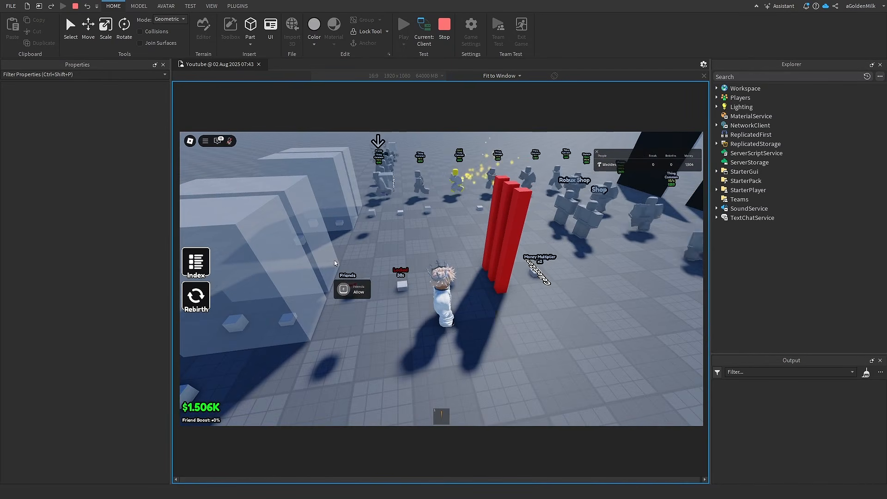
{"action": "key", "text": "w"}
{"action": "right_click_drag", "start_coordinate": [424, 248], "coordinate": [425, 248]}
{"action": "key", "text": "s"}
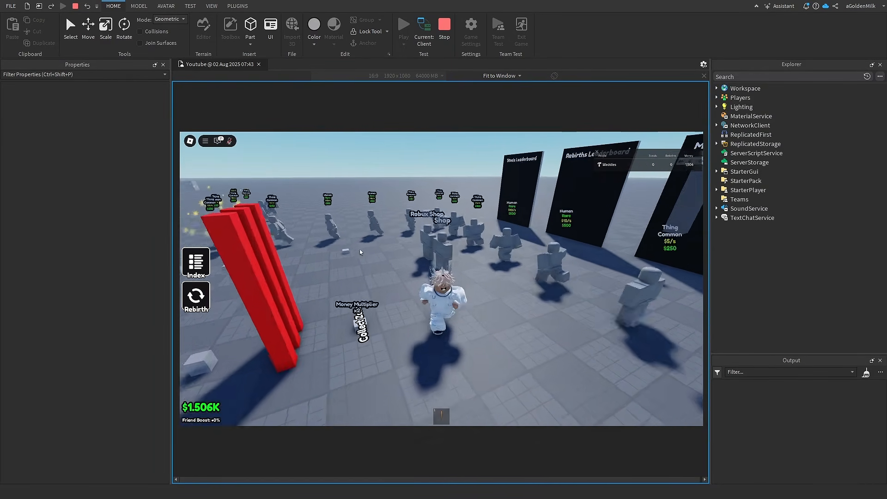
Step: Review the Rebirth window's unlocks and requirements, then close the window
{"action": "left_click", "coordinate": [195, 307]}
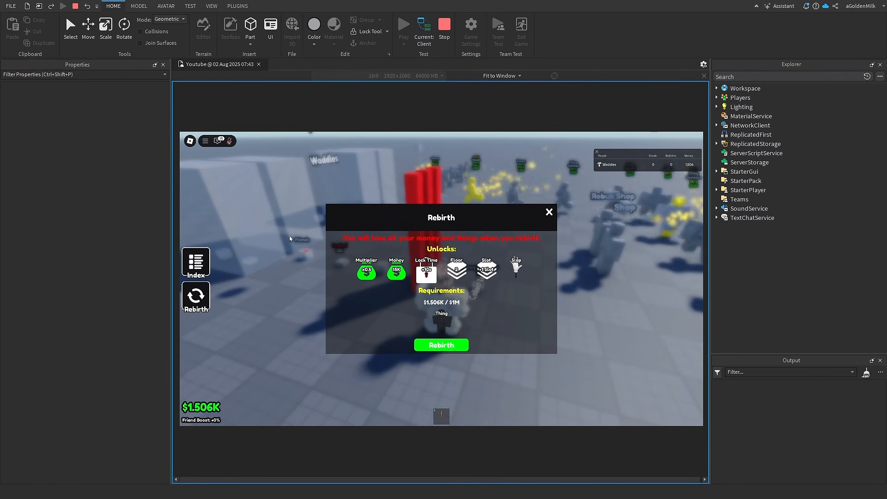
{"action": "key", "text": "a"}
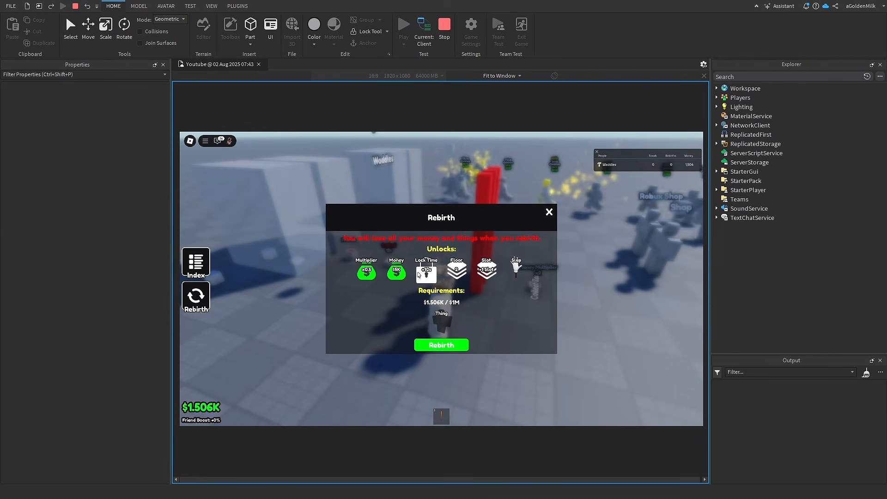
{"action": "key", "text": "a"}
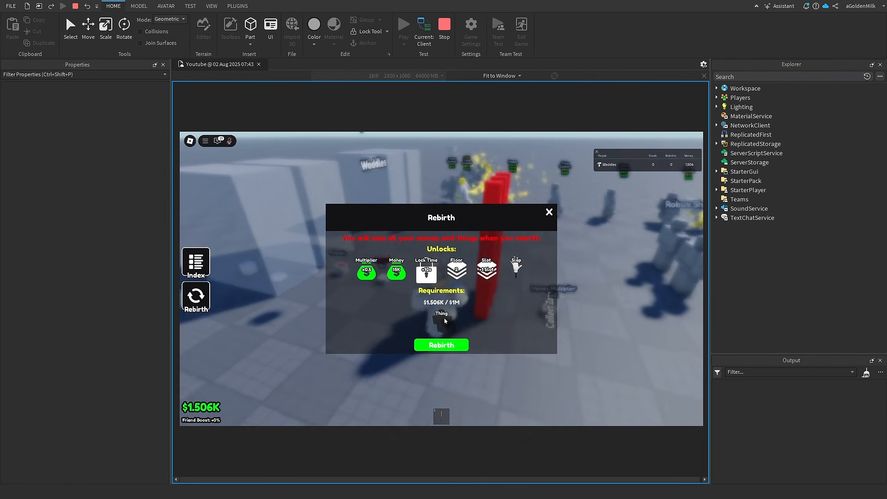
{"action": "key", "text": "d"}
{"action": "key", "text": "w"}
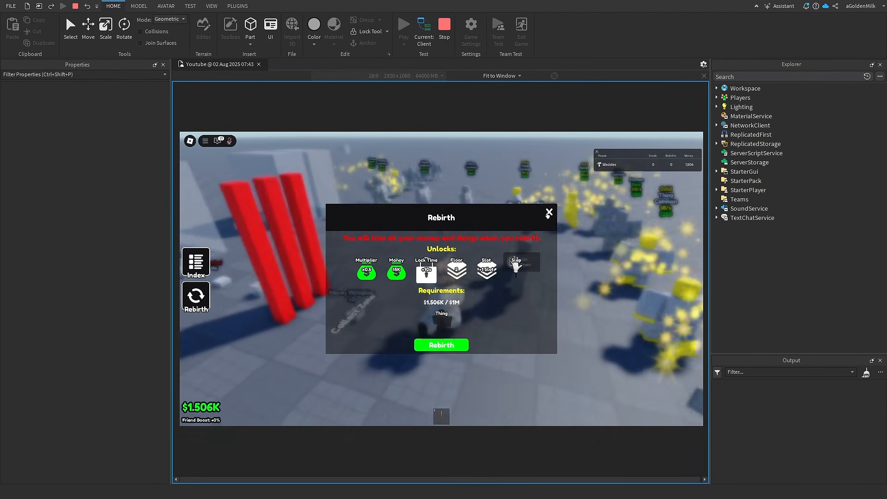
{"action": "left_click", "coordinate": [549, 212]}
Step: Walk among the passing Things, purchase a common Thing for $250 and back away from it
{"action": "key", "text": "w"}
{"action": "right_click_drag", "start_coordinate": [559, 232], "coordinate": [558, 244]}
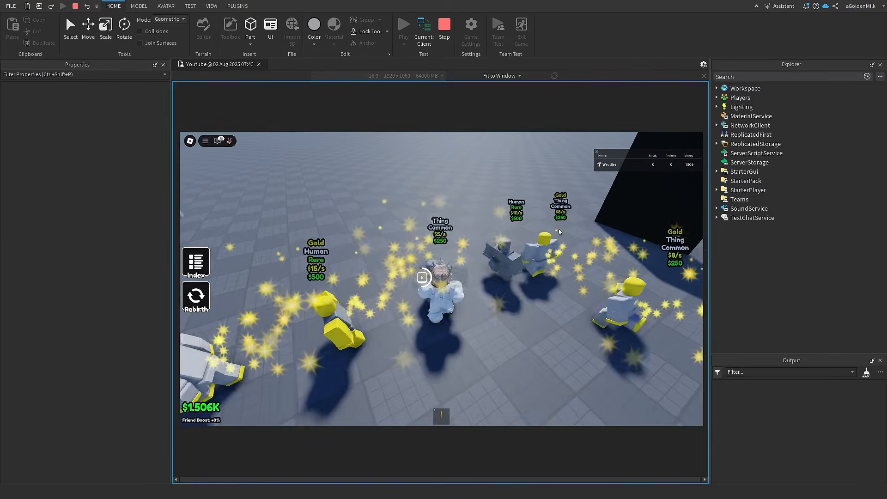
{"action": "key", "text": "e"}
{"action": "key", "text": "s"}
Step: Reopen the Rebirth window to check the money and Thing requirements, then close it
{"action": "left_click", "coordinate": [208, 300]}
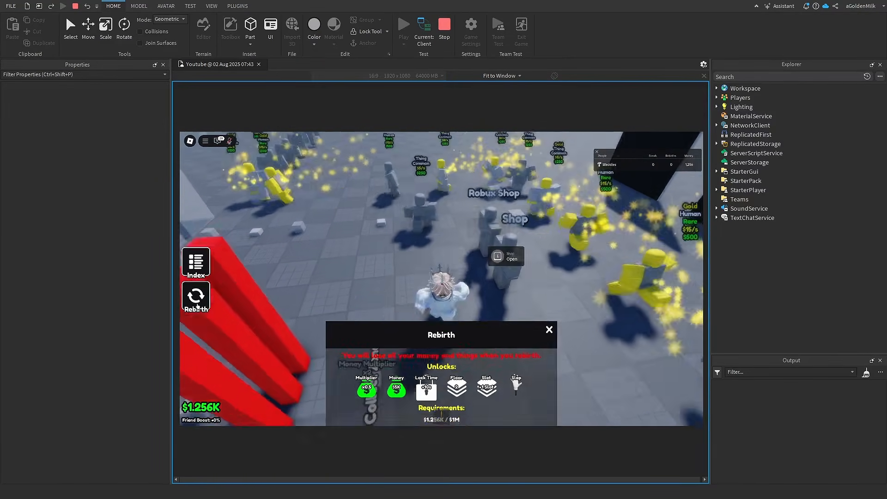
{"action": "key", "text": "s"}
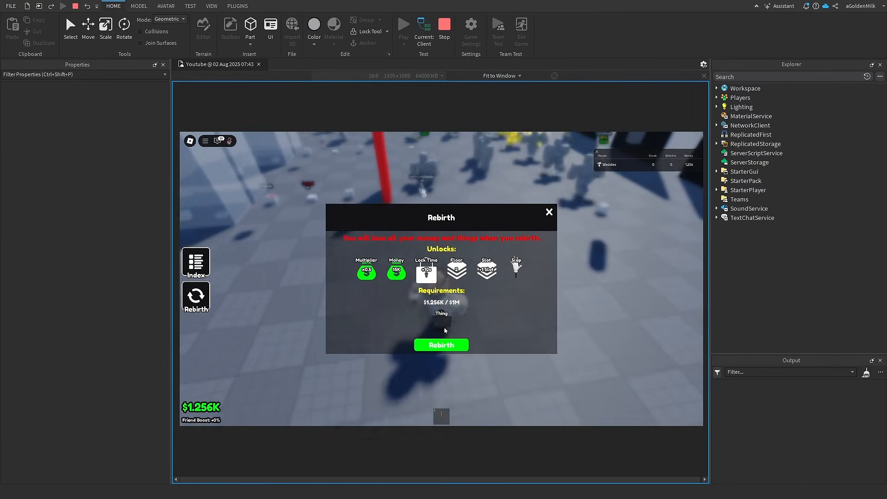
{"action": "key", "text": "w"}
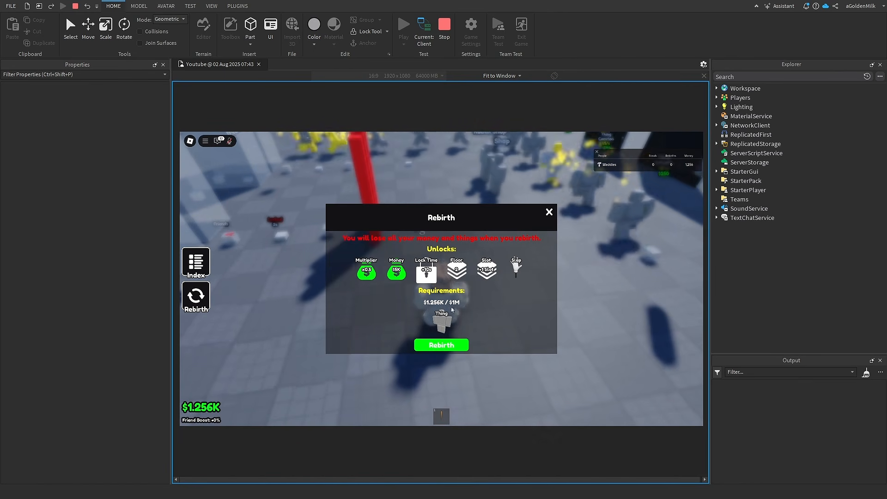
{"action": "key", "text": "w"}
{"action": "left_click", "coordinate": [549, 212]}
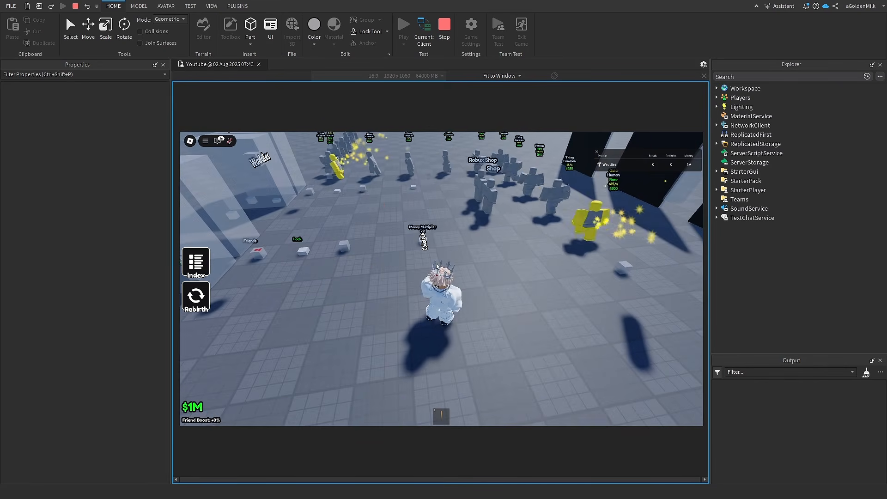
Step: Perform a rebirth using $1M and the required Thing, and close the Rebirth window
{"action": "left_click", "coordinate": [195, 297]}
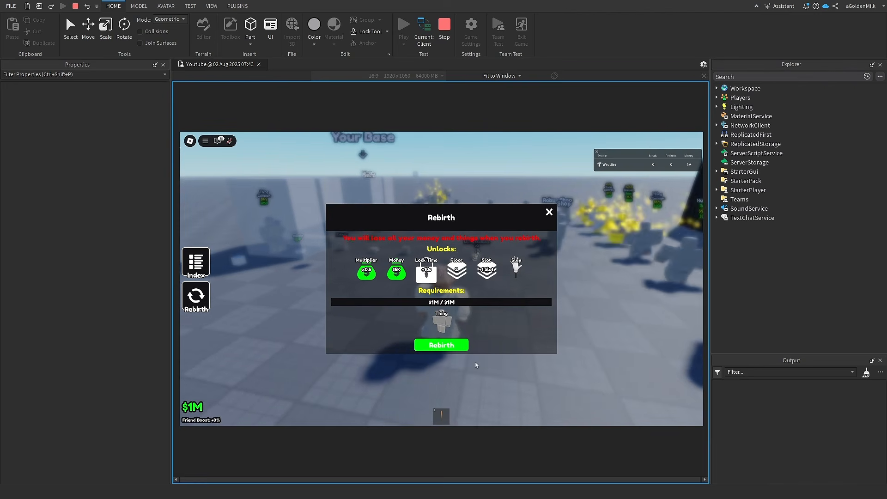
{"action": "left_click", "coordinate": [463, 347]}
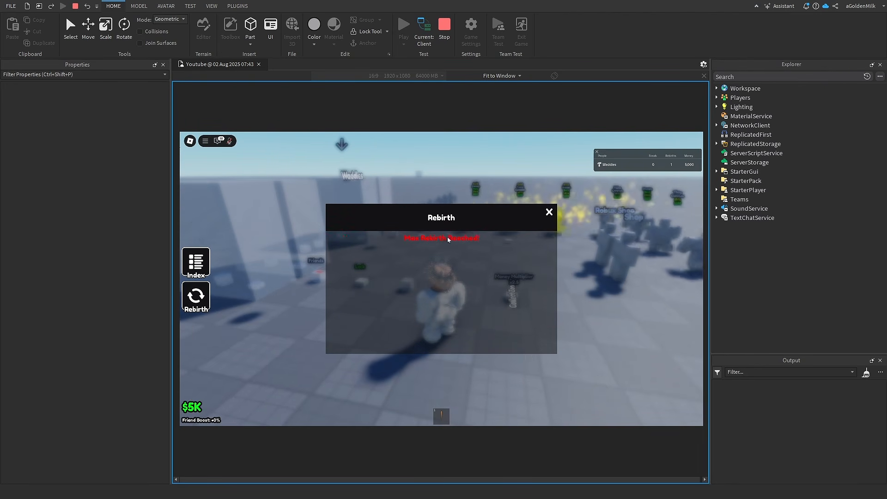
{"action": "left_click", "coordinate": [549, 212]}
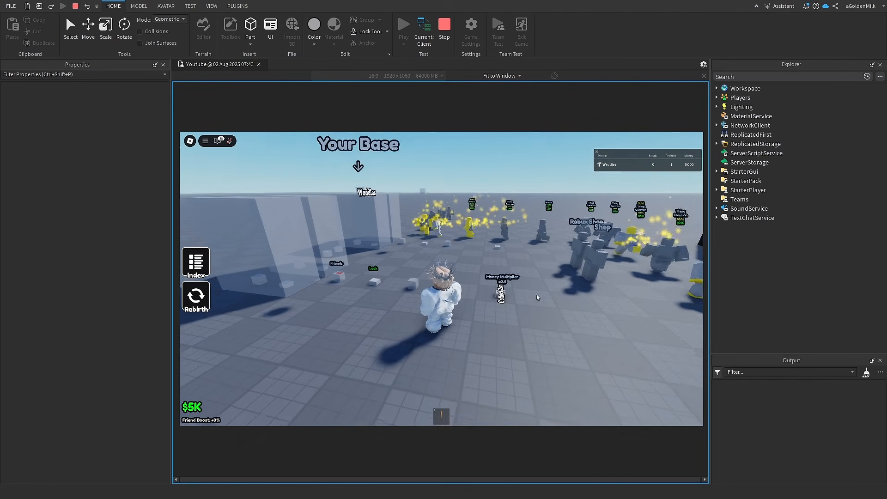
Step: Inspect the Money Multiplier at the Collect Zone and walk around the bases back to the player's base
{"action": "scroll", "coordinate": [485, 318], "scroll_direction": "up", "scroll_amount": 2}
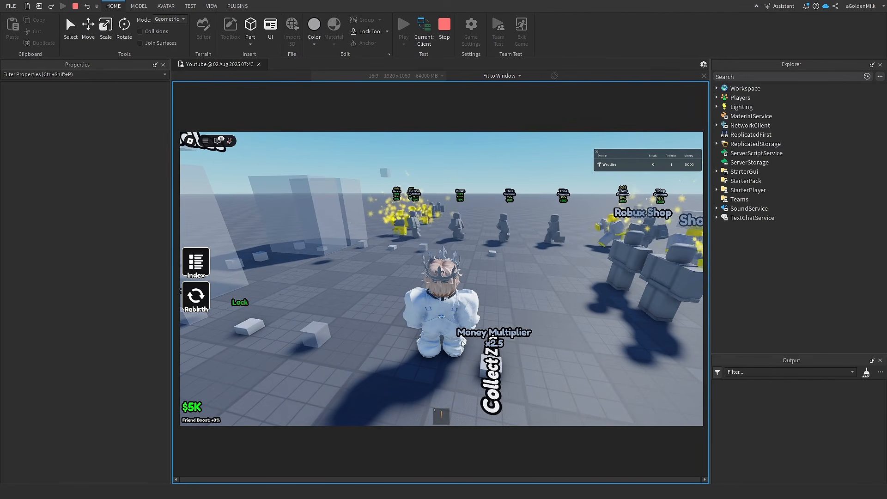
{"action": "key", "text": "w"}
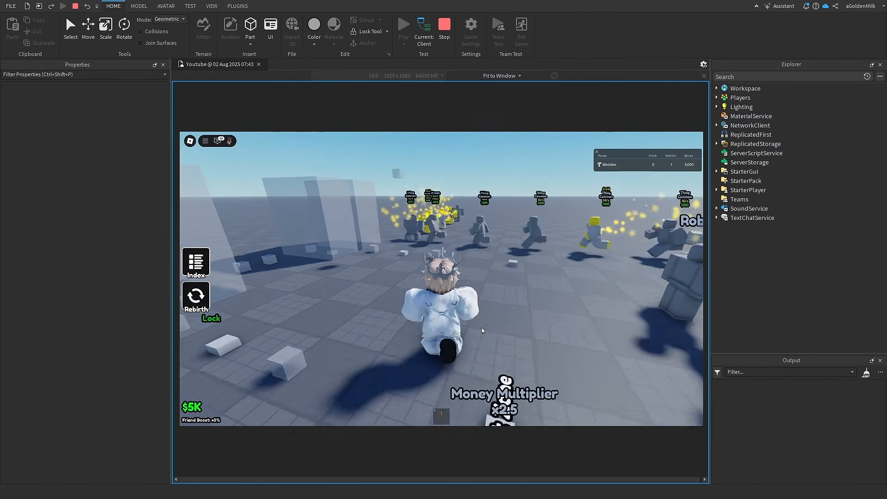
{"action": "right_click_drag", "start_coordinate": [481, 328], "coordinate": [480, 287]}
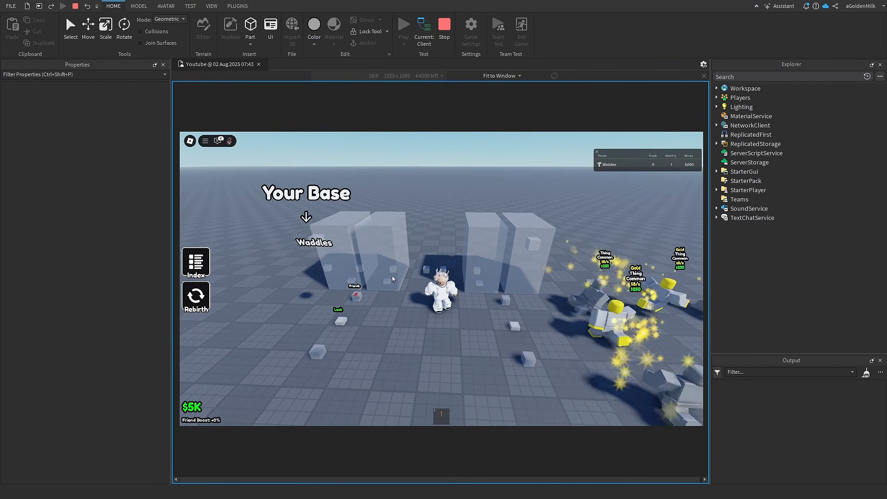
{"action": "key", "text": "w"}
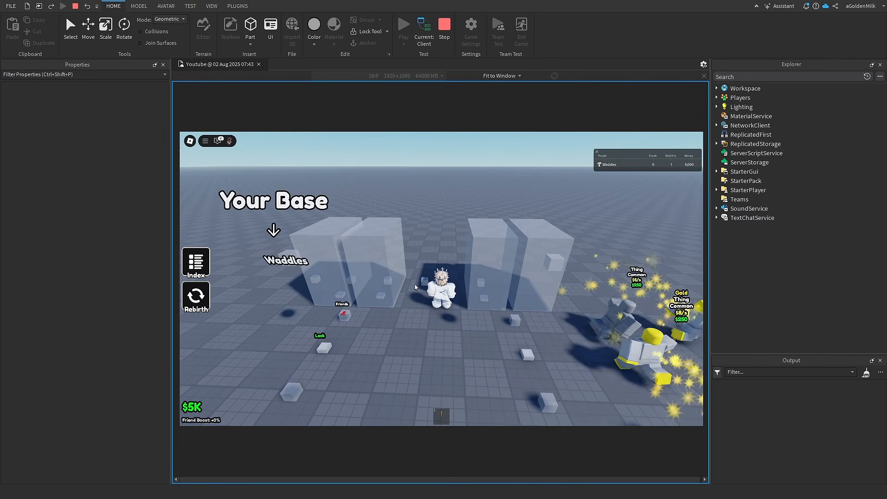
{"action": "key", "text": "d"}
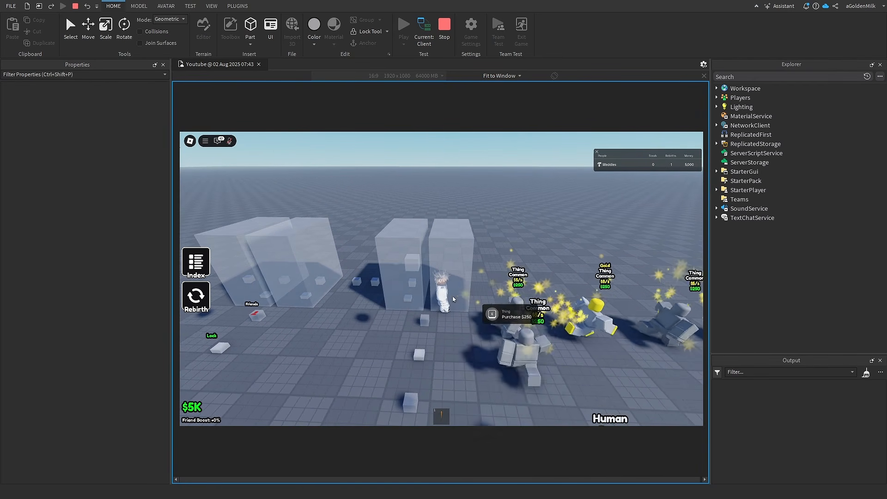
{"action": "key", "text": "a"}
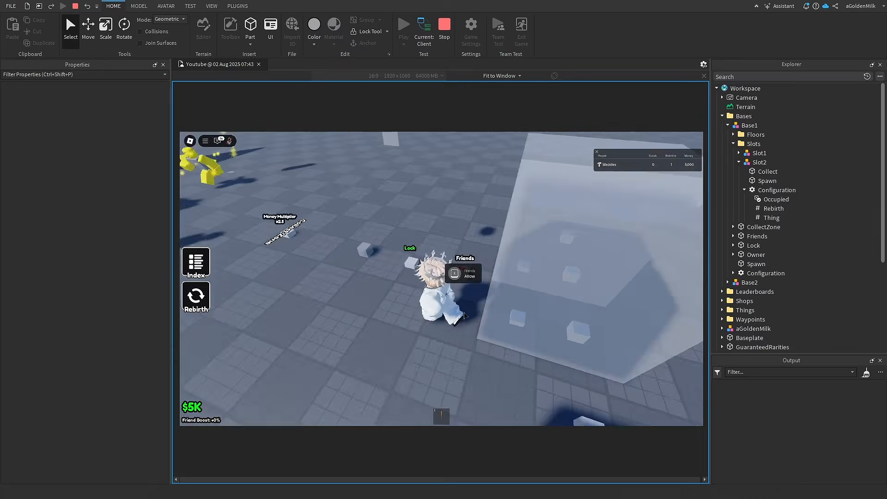
Step: Lock the player's base and walk out past the red lasers toward the shops
{"action": "key", "text": "w"}
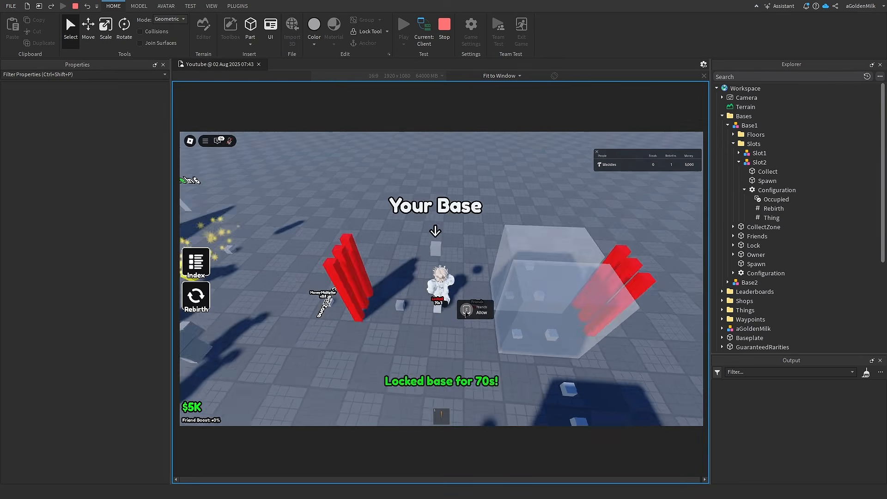
{"action": "key", "text": "d"}
{"action": "key", "text": "a"}
{"action": "right_click_drag", "start_coordinate": [467, 291], "coordinate": [441, 281]}
{"action": "key", "text": "a"}
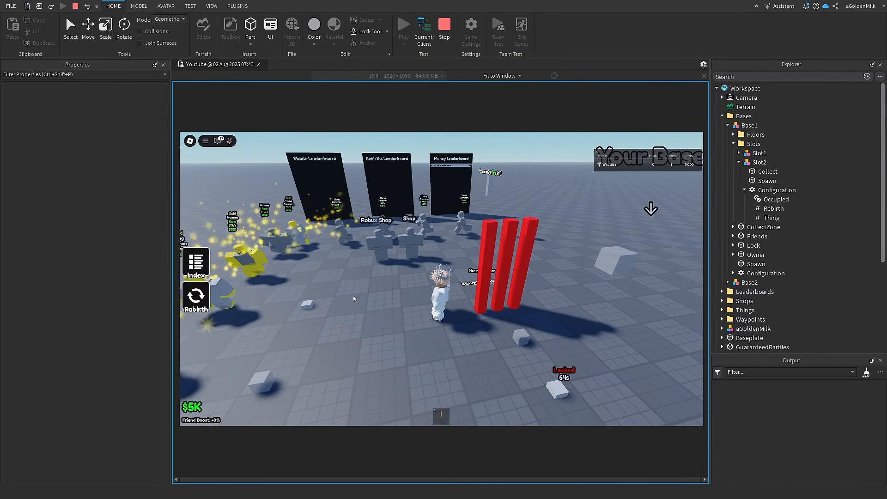
Step: Walk to the Shop and buy the Slap for $250
{"action": "scroll", "coordinate": [406, 308], "scroll_direction": "up", "scroll_amount": 3}
{"action": "right_click_drag", "start_coordinate": [406, 307], "coordinate": [406, 312]}
{"action": "key", "text": "1"}
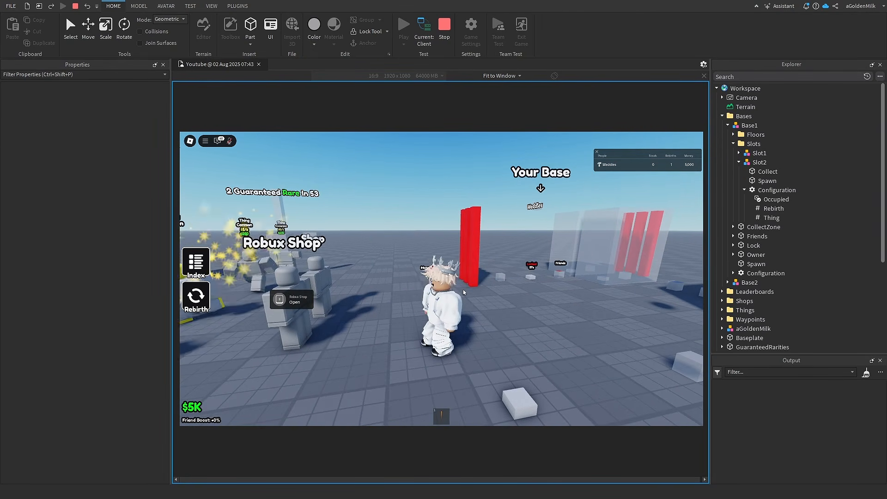
{"action": "key", "text": "w"}
{"action": "right_click_drag", "start_coordinate": [464, 290], "coordinate": [463, 290]}
{"action": "key", "text": "e"}
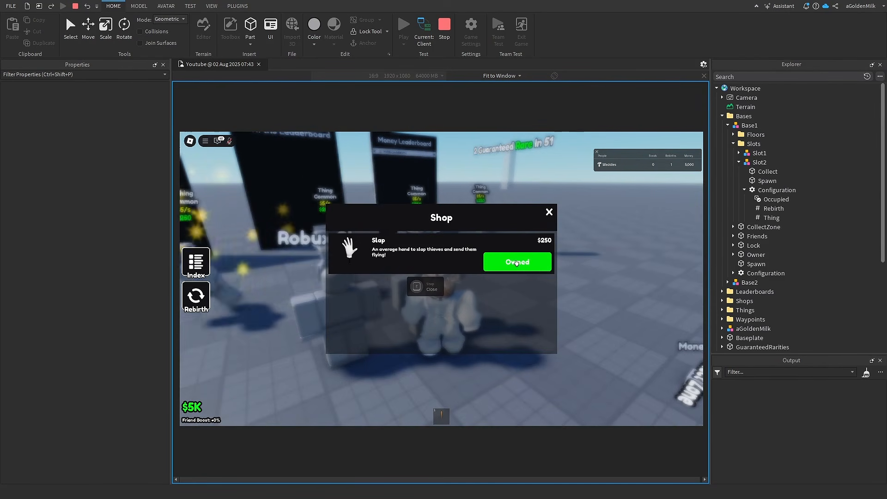
{"action": "key", "text": "s"}
{"action": "left_click", "coordinate": [527, 255]}
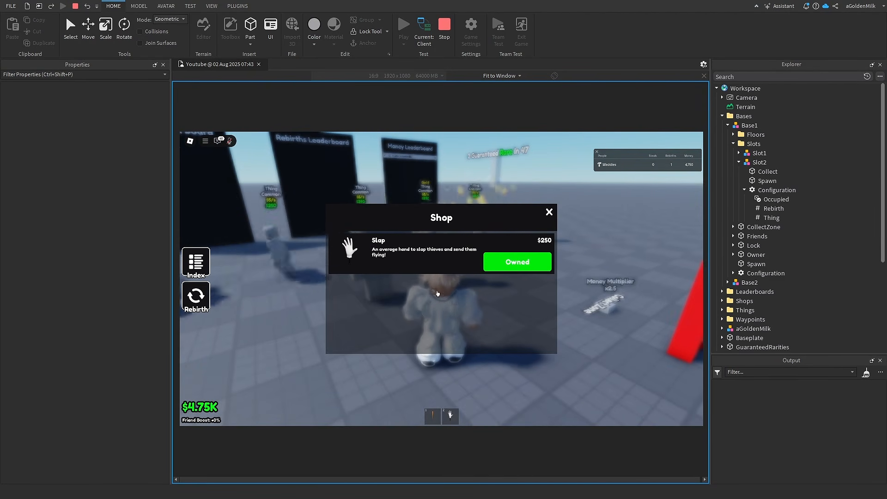
Step: Close the Shop and try out the Slap, switching between it and the first tool
{"action": "left_click", "coordinate": [549, 212]}
{"action": "key", "text": "2"}
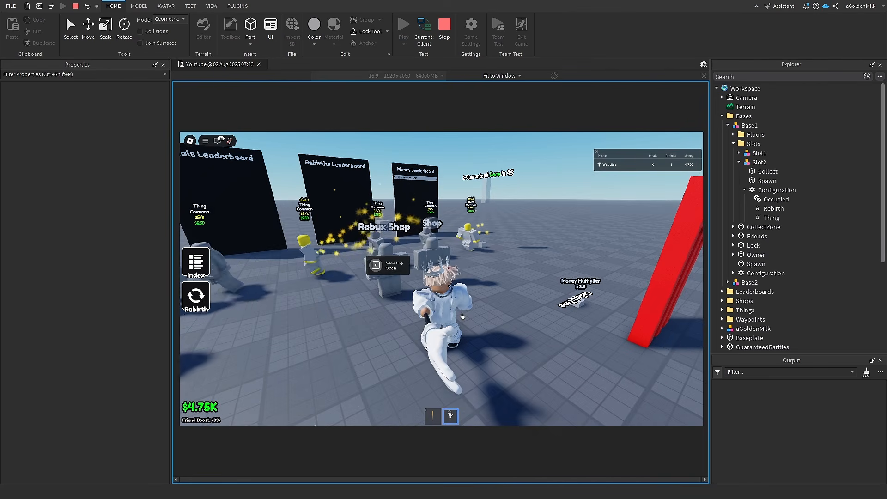
{"action": "left_click", "coordinate": [463, 317]}
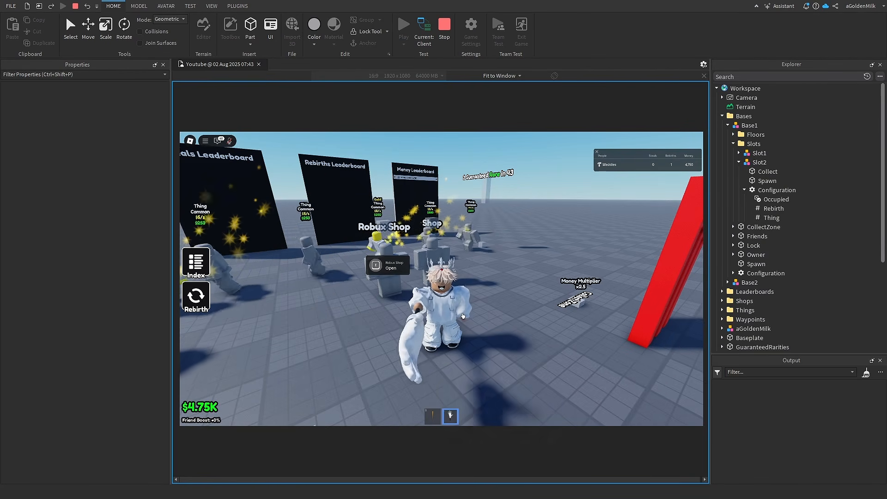
{"action": "key", "text": "1"}
{"action": "right_click_drag", "start_coordinate": [549, 302], "coordinate": [532, 325]}
{"action": "left_click", "coordinate": [477, 338]}
{"action": "key", "text": "2"}
Step: Walk around with the Slap in hand and put it away
{"action": "key", "text": "d"}
{"action": "key", "text": "s"}
{"action": "key", "text": "a"}
{"action": "key", "text": "w"}
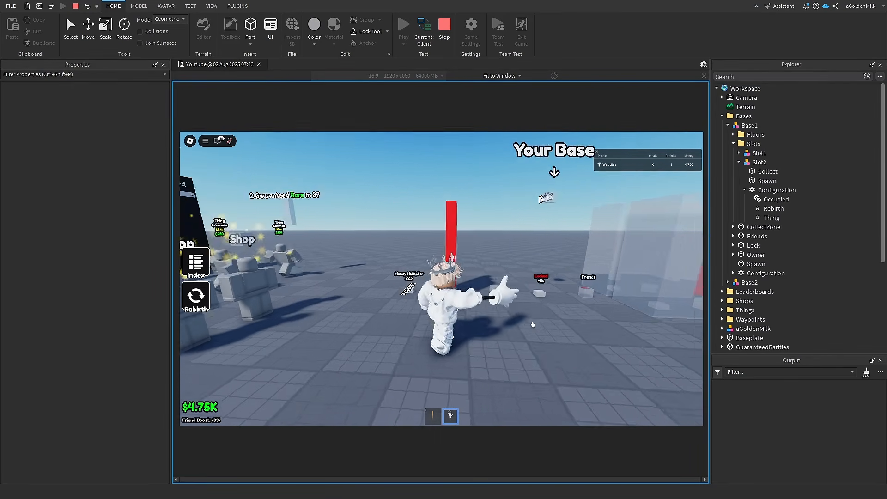
{"action": "key", "text": "2"}
Step: Walk past the shops to the Money and Rebirths leaderboards and examine them
{"action": "key", "text": "w"}
{"action": "right_click_drag", "start_coordinate": [475, 323], "coordinate": [476, 325]}
{"action": "key", "text": "w"}
{"action": "key", "text": "space"}
{"action": "key", "text": "w"}
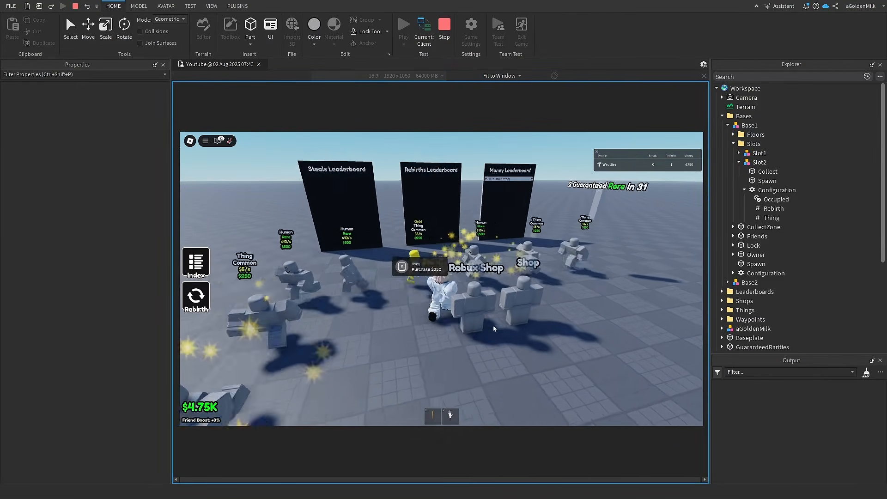
{"action": "key", "text": "w"}
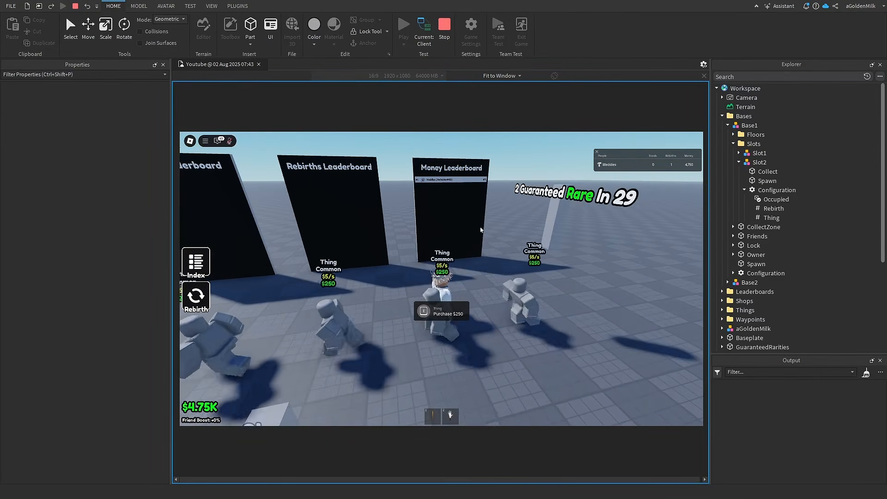
{"action": "key", "text": "w"}
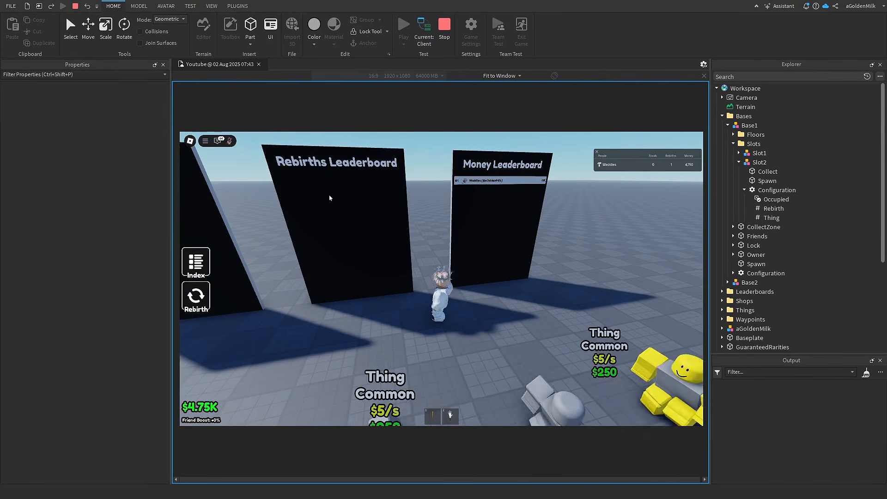
{"action": "key", "text": "w"}
{"action": "key", "text": "s"}
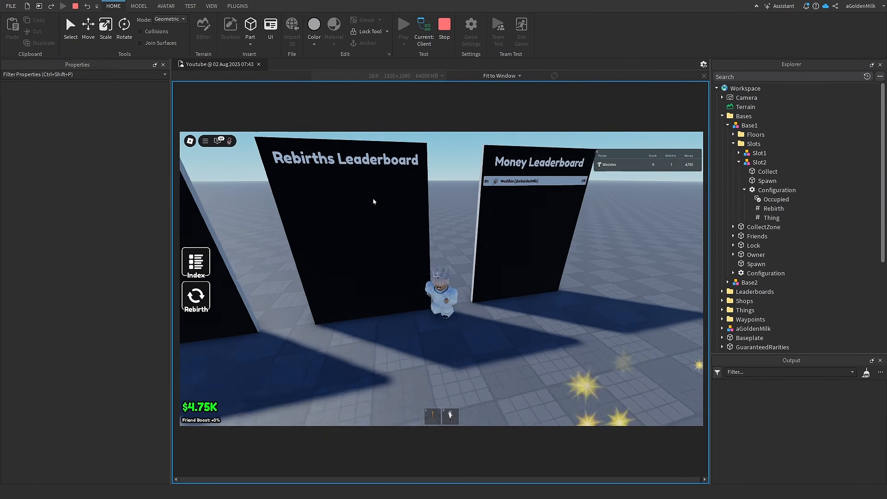
Step: View the Steals Leaderboard beside the Rebirths Leaderboard and return to the area in front of the shops
{"action": "key", "text": "a"}
{"action": "key", "text": "space"}
{"action": "key", "text": "w"}
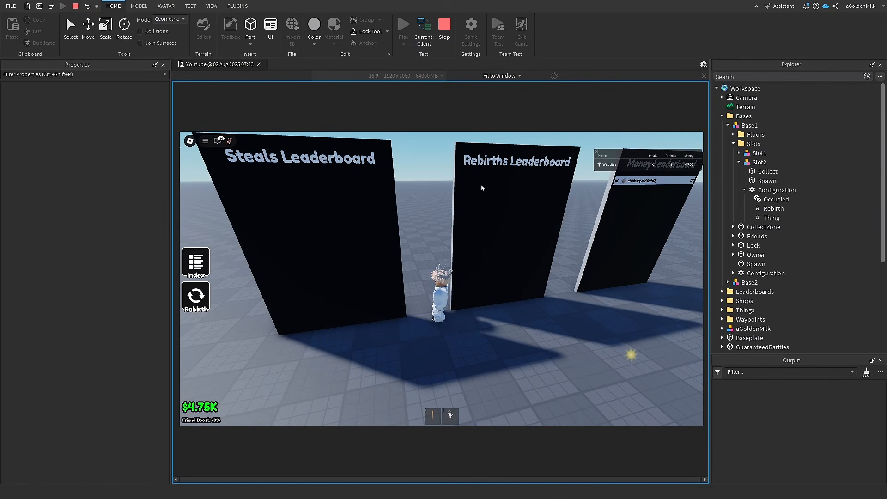
{"action": "key", "text": "w"}
{"action": "key", "text": "d"}
{"action": "right_click_drag", "start_coordinate": [652, 222], "coordinate": [651, 223]}
{"action": "scroll", "coordinate": [652, 223], "scroll_direction": "up", "scroll_amount": 3}
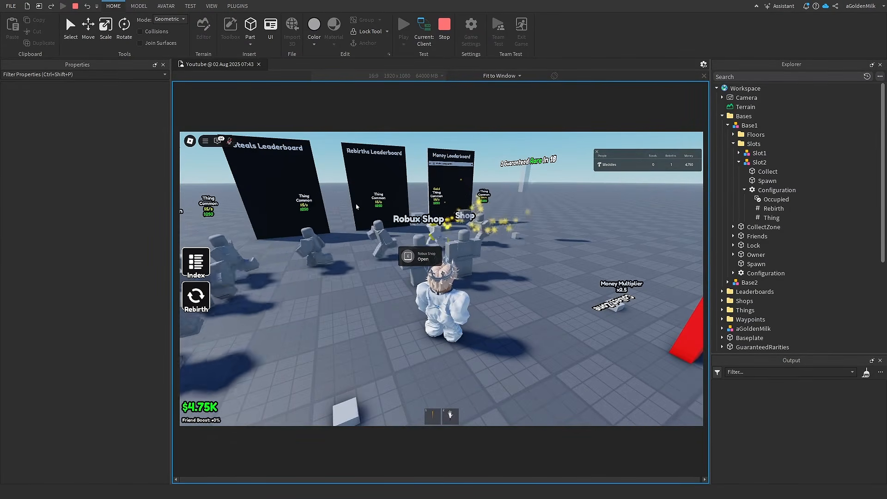
Step: Start the night event by sending the chat command "/event night"
{"action": "key", "text": "slash"}
{"action": "type", "text": "w"}
{"action": "right_click_drag", "start_coordinate": [489, 306], "coordinate": [488, 306]}
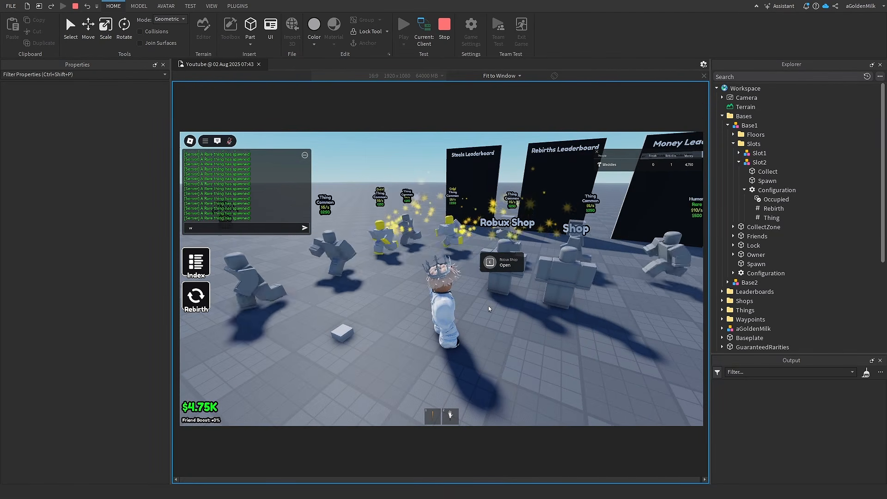
{"action": "key", "text": "BackSpace"}
{"action": "type", "text": "/event night"}
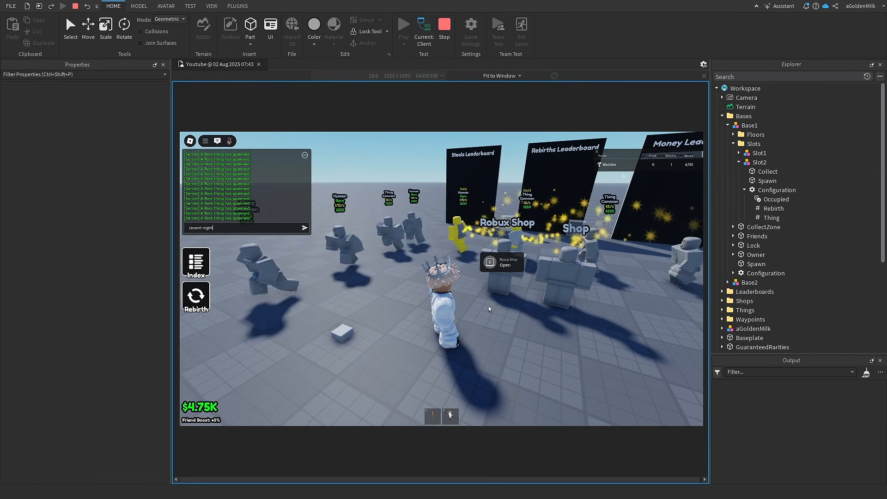
{"action": "key", "text": "Return"}
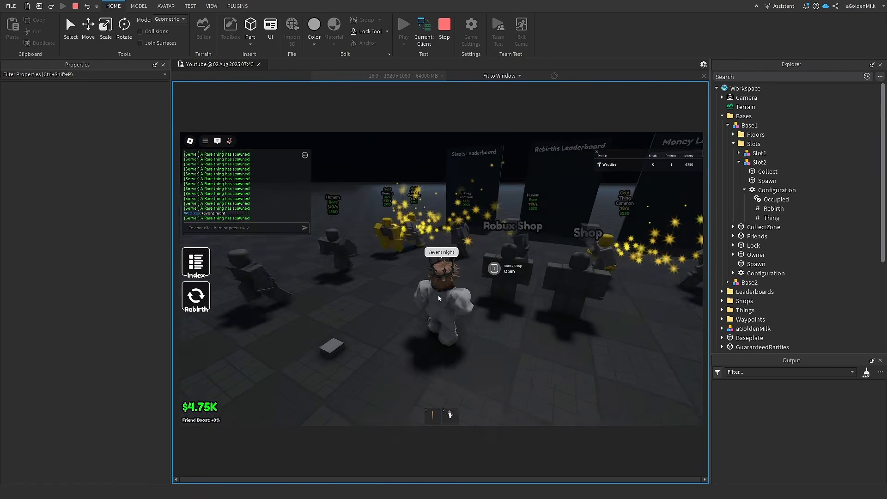
Step: Spawn things with the chat command "/thing 4 default human" and walk up to the Humans beyond the Shop
{"action": "right_click_drag", "start_coordinate": [438, 298], "coordinate": [441, 296]}
{"action": "key", "text": "d"}
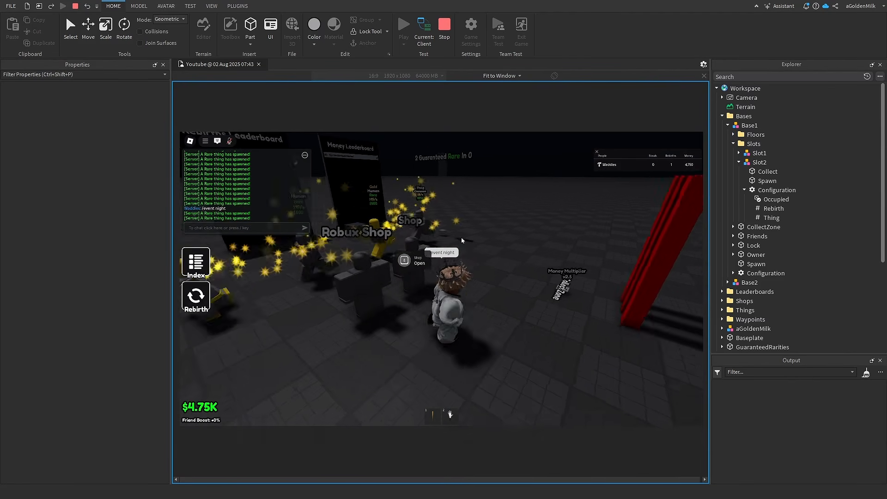
{"action": "key", "text": "w"}
{"action": "key", "text": "s"}
{"action": "key", "text": "s"}
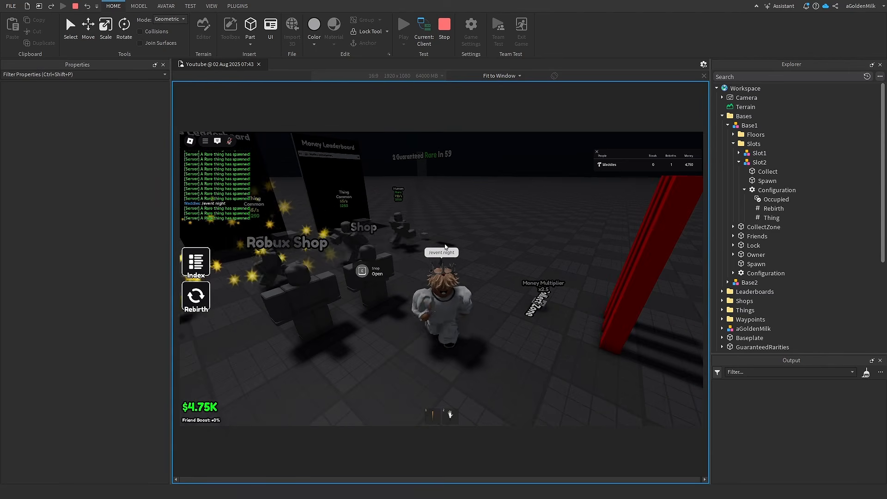
{"action": "key", "text": "slash"}
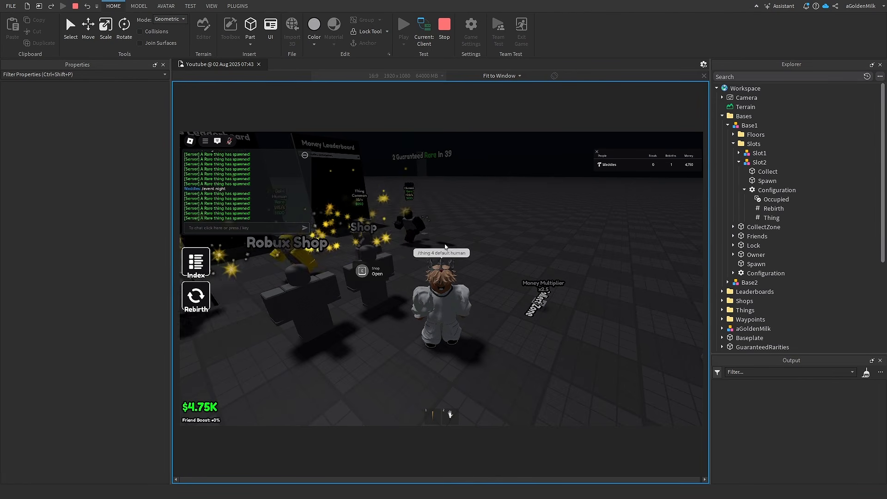
{"action": "key", "text": "w"}
{"action": "key", "text": "a"}
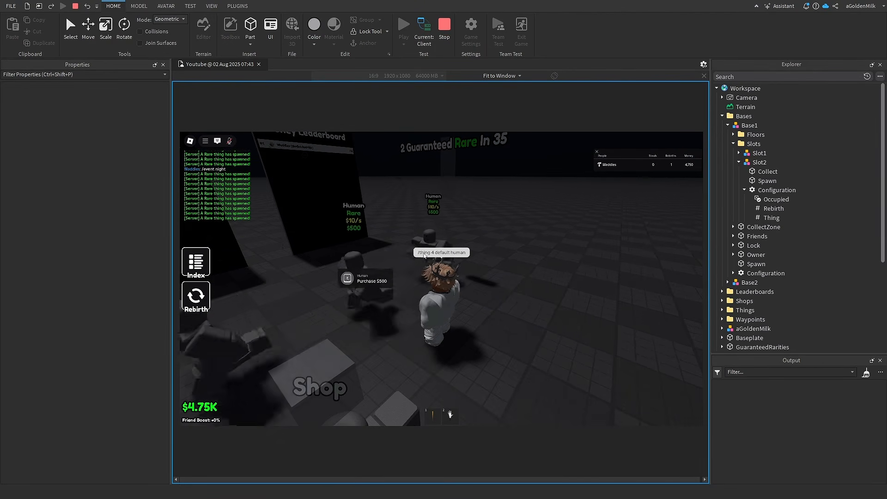
Step: Return to the front of the shops and send the chat commands "/globalevent night" and "/globalthing 2 gold"
{"action": "right_click_drag", "start_coordinate": [464, 295], "coordinate": [466, 301]}
{"action": "key", "text": "s"}
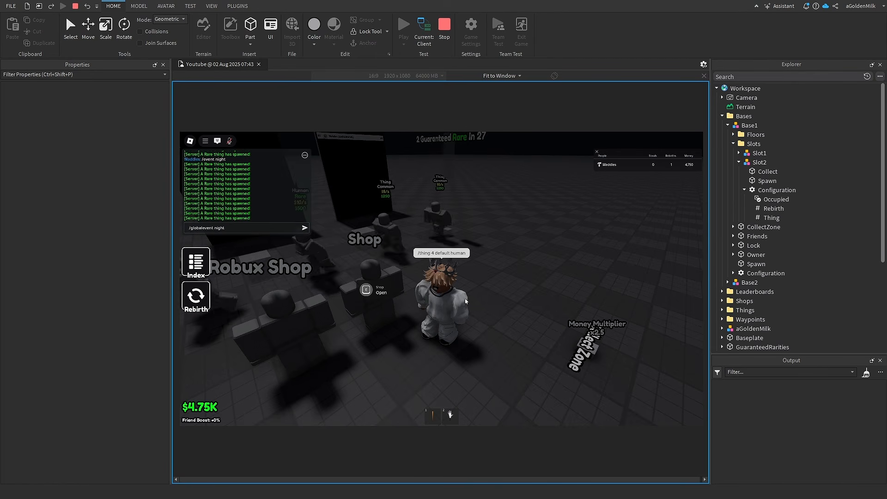
{"action": "key", "text": "slash"}
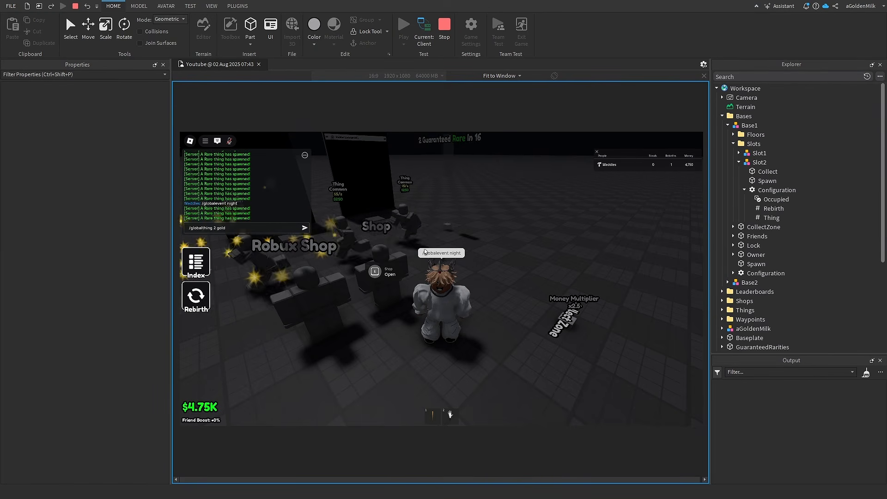
{"action": "key", "text": "Return"}
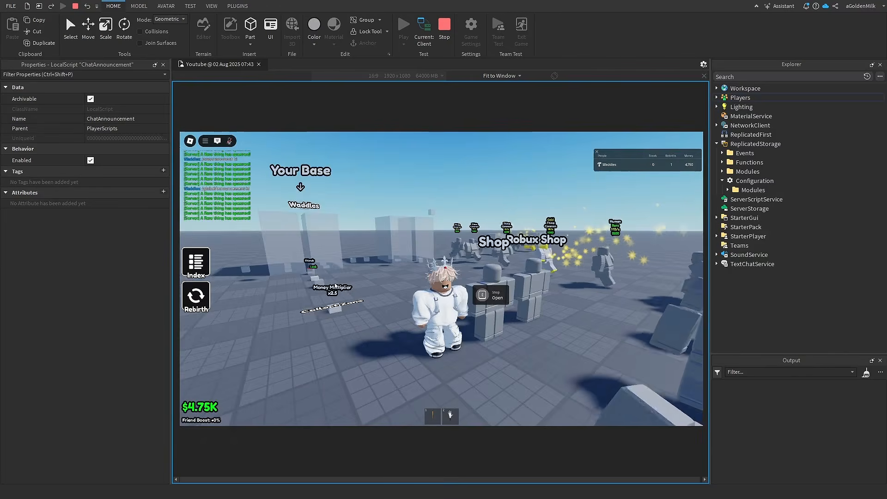
{"action": "right_click_drag", "start_coordinate": [336, 285], "coordinate": [336, 285]}
{"action": "key", "text": "s"}
{"action": "key", "text": "slash"}
{"action": "type", "text": "/"}
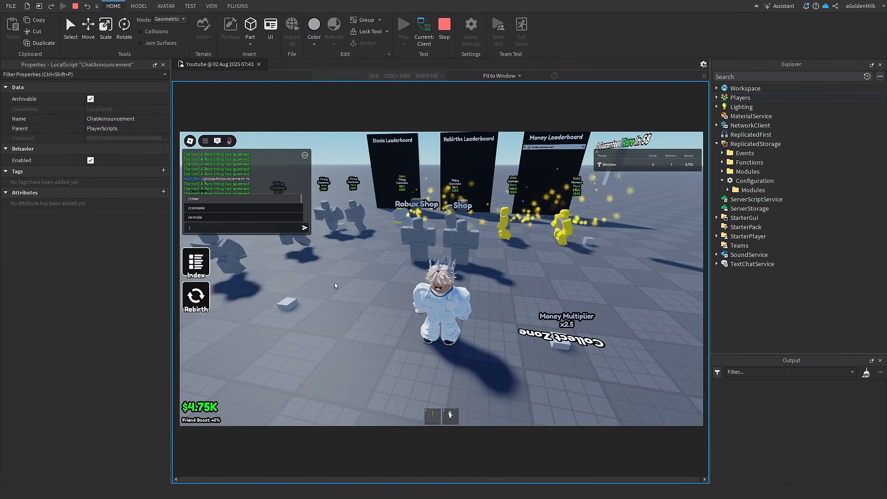
{"action": "type", "text": "ann"}
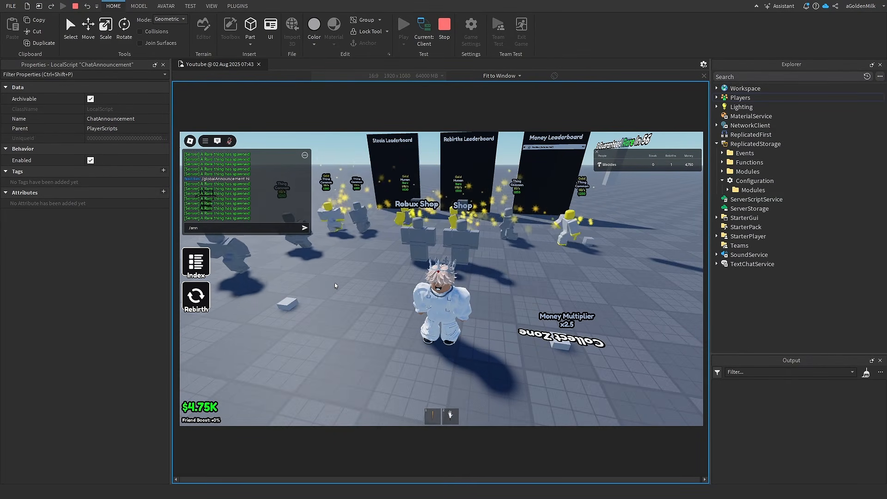
{"action": "type", "text": "ouncment"}
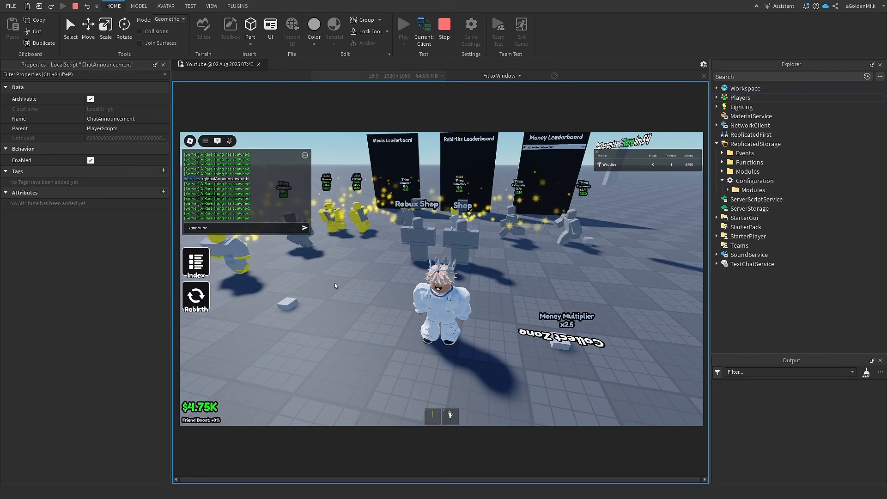
{"action": "key", "text": "BackSpace"}
{"action": "key", "text": "BackSpace"}
{"action": "key", "text": "BackSpace"}
{"action": "key", "text": "BackSpace"}
{"action": "key", "text": "BackSpace"}
{"action": "key", "text": "BackSpace"}
{"action": "key", "text": "BackSpace"}
{"action": "key", "text": "BackSpace"}
{"action": "key", "text": "BackSpace"}
{"action": "key", "text": "BackSpace"}
{"action": "key", "text": "BackSpace"}
Step: Try entering the chat command "/globalannouncment"
{"action": "type", "text": "globa"}
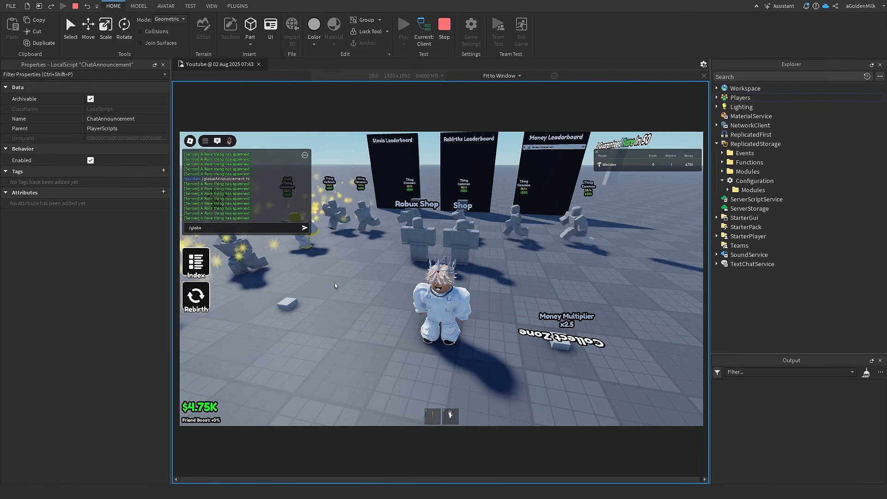
{"action": "type", "text": "lannan"}
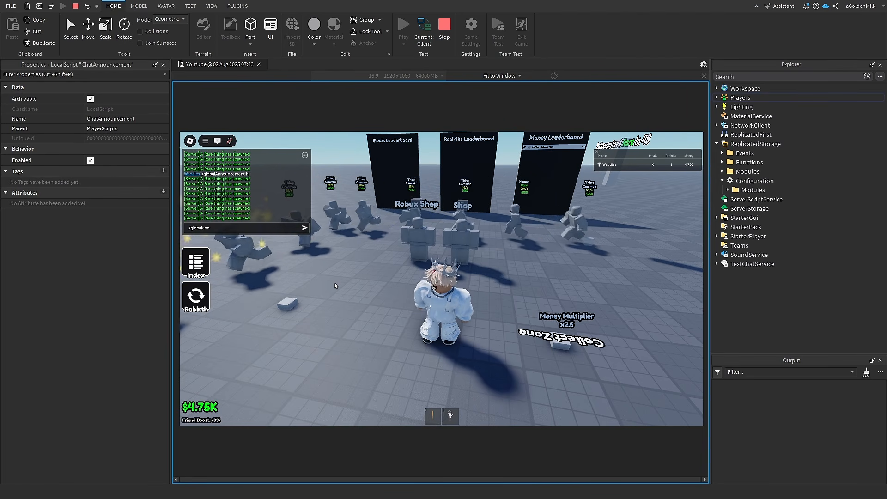
{"action": "key", "text": "BackSpace"}
{"action": "key", "text": "BackSpace"}
{"action": "type", "text": "o"}
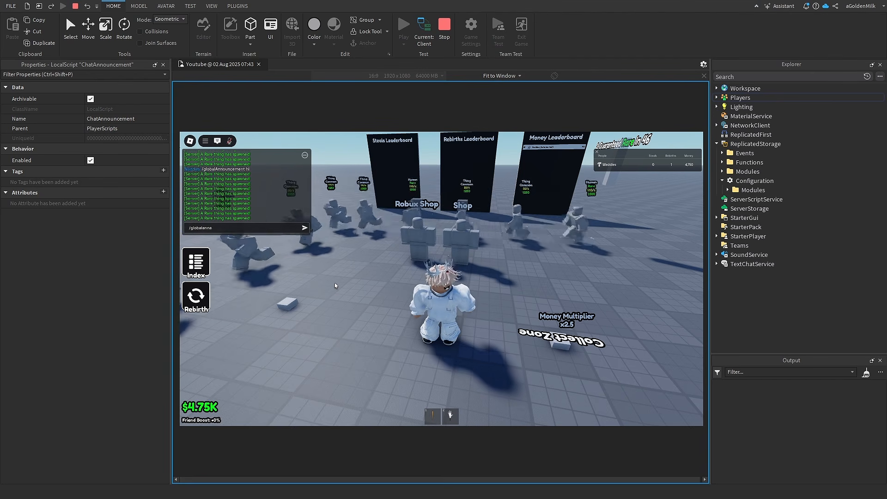
{"action": "type", "text": "uncment"}
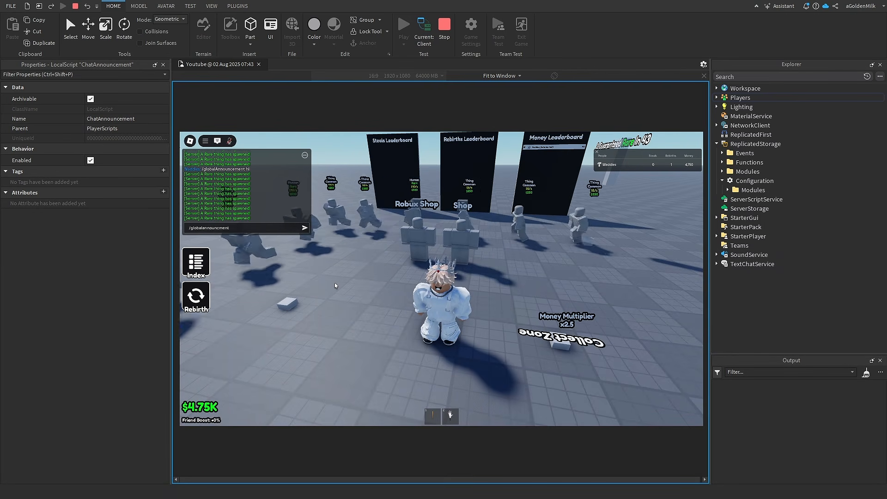
{"action": "key", "text": "Return"}
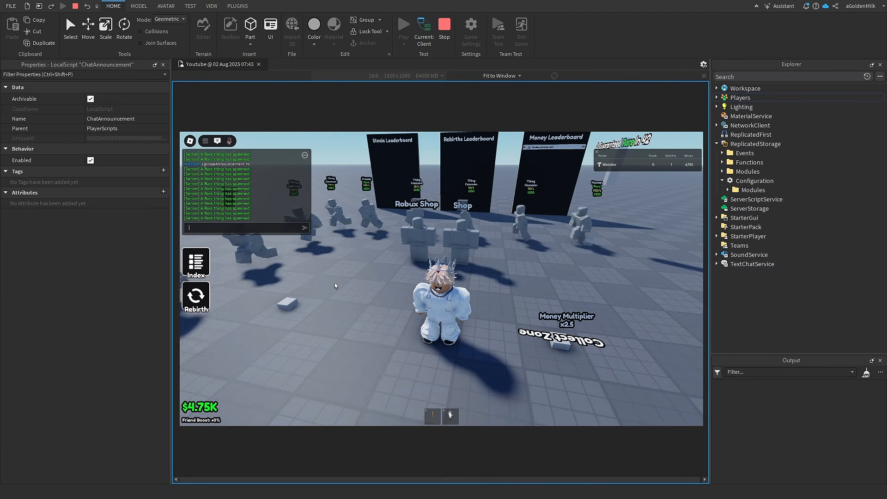
Step: Set the player's money to 10000 by sending the "/leaderstat" chat command with the player's username
{"action": "type", "text": "/le"}
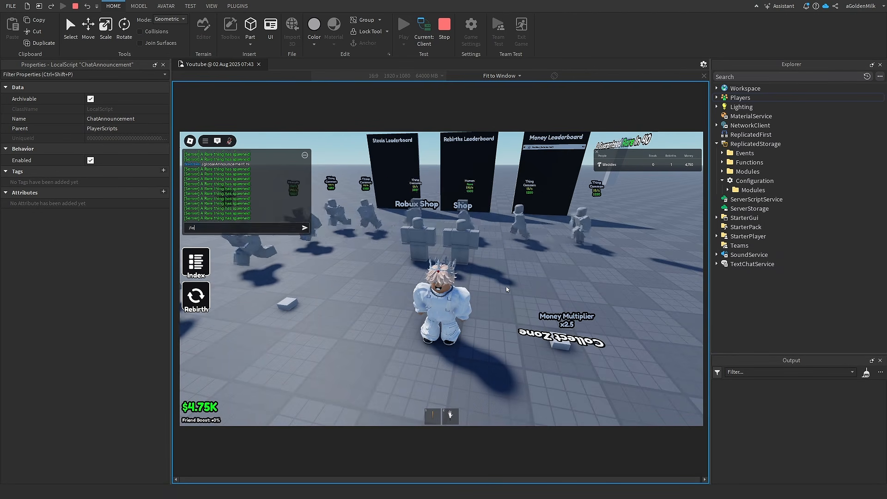
{"action": "type", "text": "aderstat"}
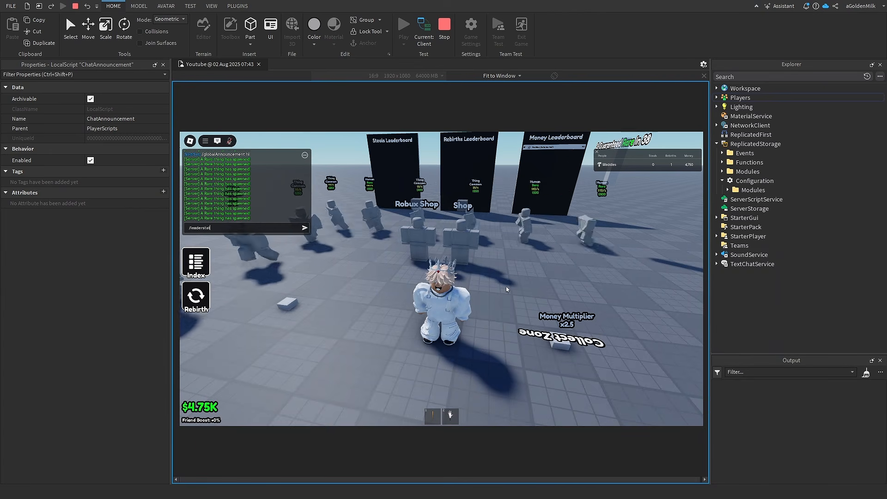
{"action": "type", "text": " agoldenmilk "}
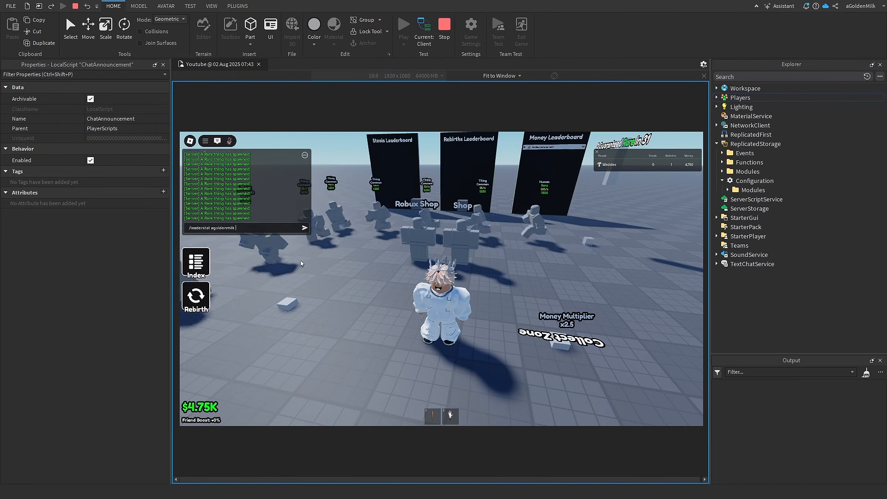
{"action": "type", "text": "w"}
{"action": "key", "text": "BackSpace"}
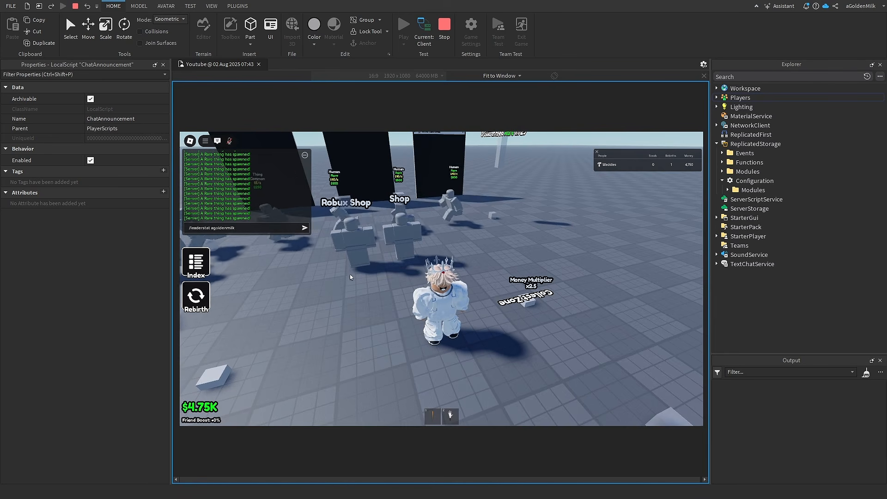
{"action": "right_click_drag", "start_coordinate": [440, 284], "coordinate": [441, 284]}
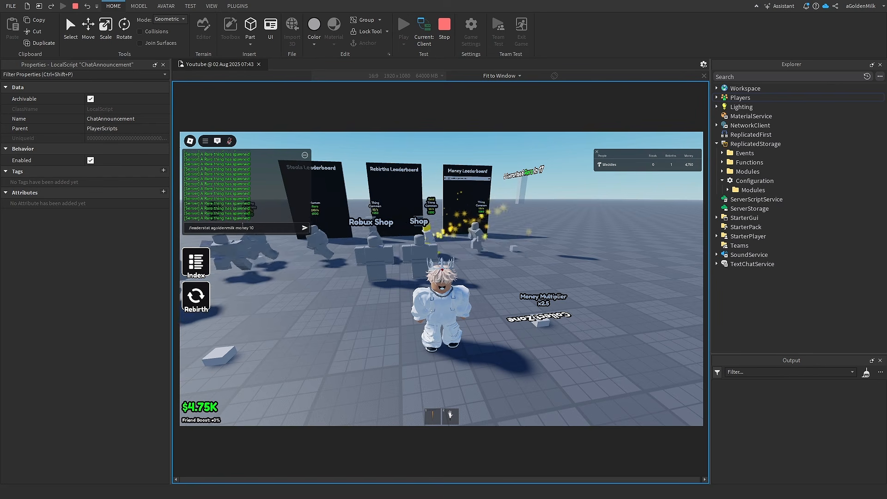
{"action": "type", "text": "0"}
{"action": "key", "text": "Return"}
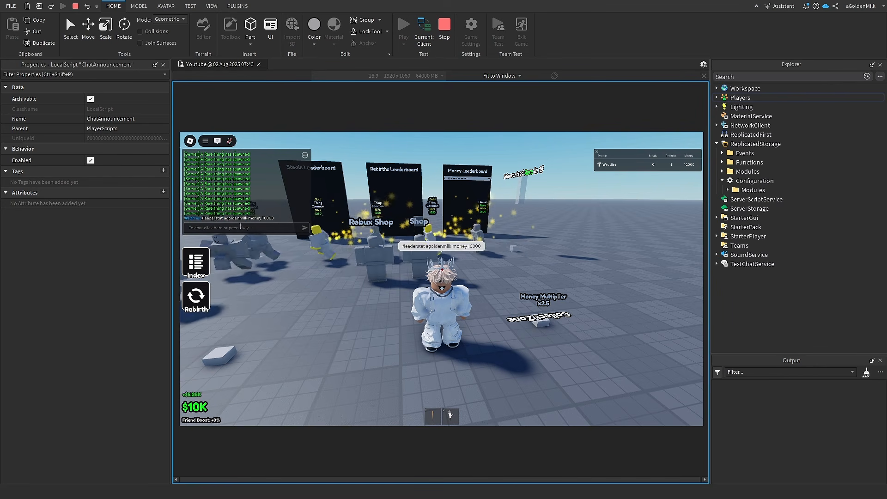
Step: Walk past the Shop and Robux Shop and look through the chat history
{"action": "key", "text": "w"}
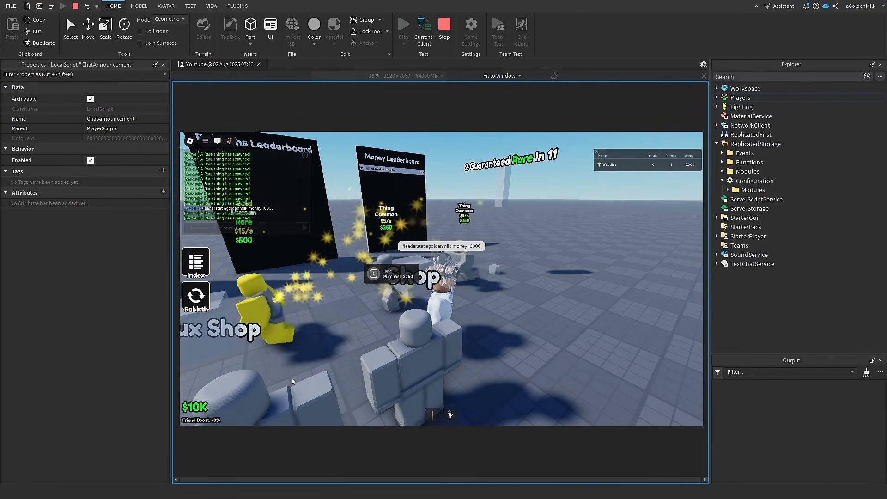
{"action": "key", "text": "a"}
{"action": "key", "text": "s"}
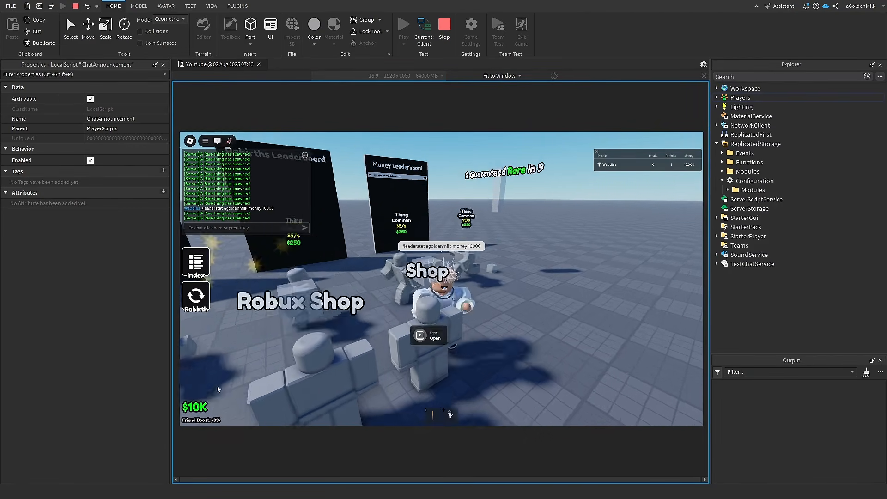
{"action": "key", "text": "s"}
{"action": "key", "text": "a"}
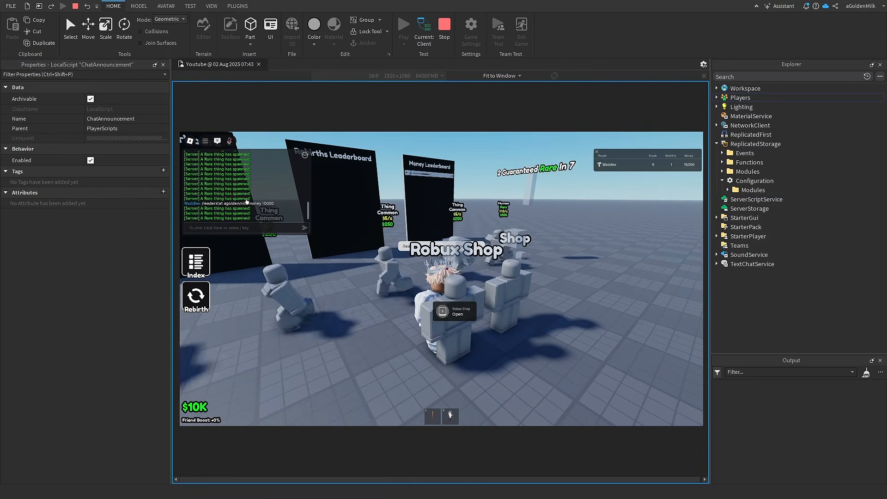
{"action": "scroll", "coordinate": [223, 180], "scroll_direction": "up", "scroll_amount": 3}
{"action": "scroll", "coordinate": [224, 179], "scroll_direction": "down", "scroll_amount": 4}
{"action": "right_click_drag", "start_coordinate": [470, 275], "coordinate": [477, 275]}
{"action": "key", "text": "s"}
{"action": "key", "text": "w"}
{"action": "key", "text": "e"}
{"action": "key", "text": "s"}
{"action": "key", "text": "w"}
{"action": "key", "text": "s"}
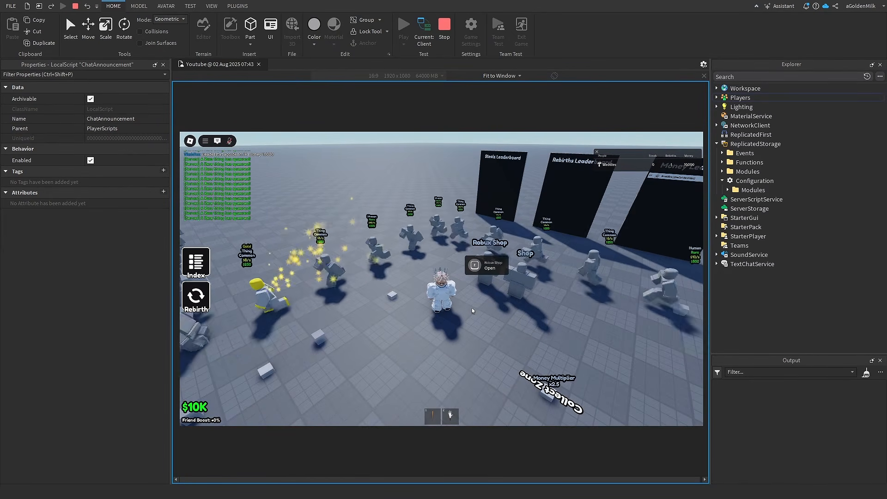
{"action": "scroll", "coordinate": [472, 308], "scroll_direction": "up", "scroll_amount": 2}
{"action": "right_click_drag", "start_coordinate": [472, 310], "coordinate": [470, 308]}
{"action": "scroll", "coordinate": [471, 308], "scroll_direction": "up", "scroll_amount": 2}
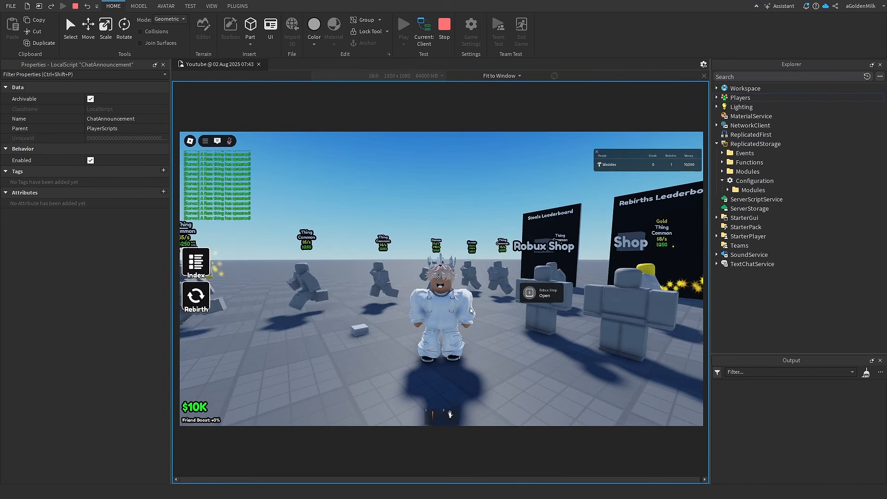
{"action": "right_click_drag", "start_coordinate": [470, 310], "coordinate": [468, 309]}
{"action": "scroll", "coordinate": [471, 310], "scroll_direction": "up", "scroll_amount": 1}
{"action": "scroll", "coordinate": [468, 308], "scroll_direction": "up", "scroll_amount": 1}
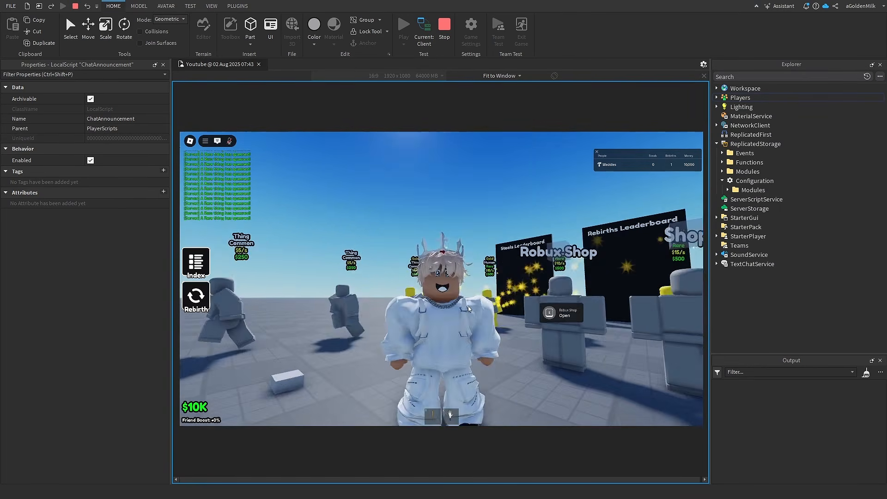